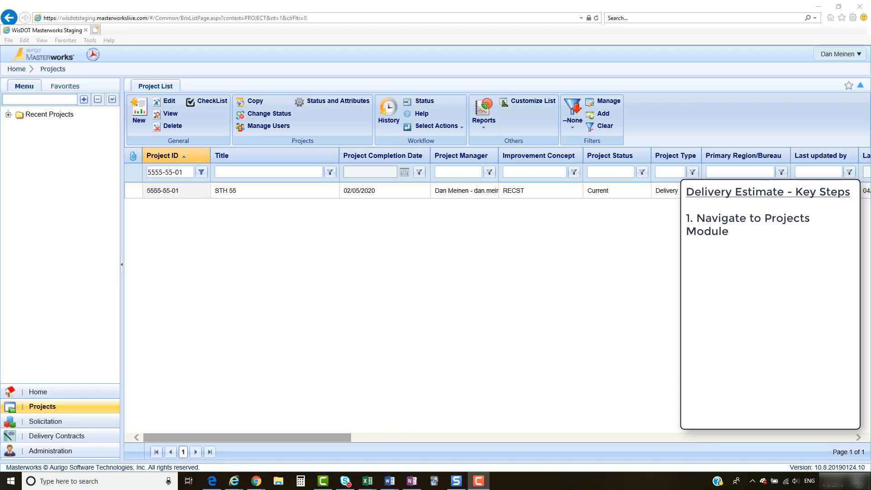
# Filter the project list for 5555-55-01, open that project for editing and expand its tree to Scope Details.
pyautogui.click(200, 172)
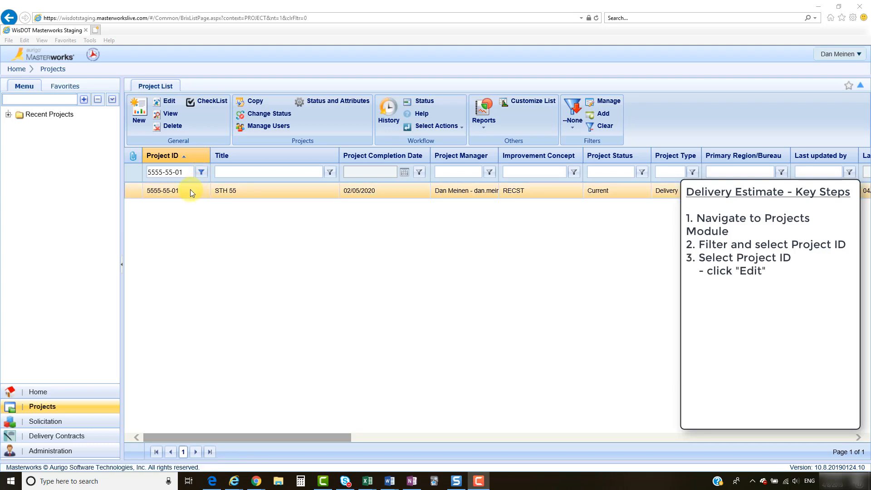
pyautogui.click(169, 103)
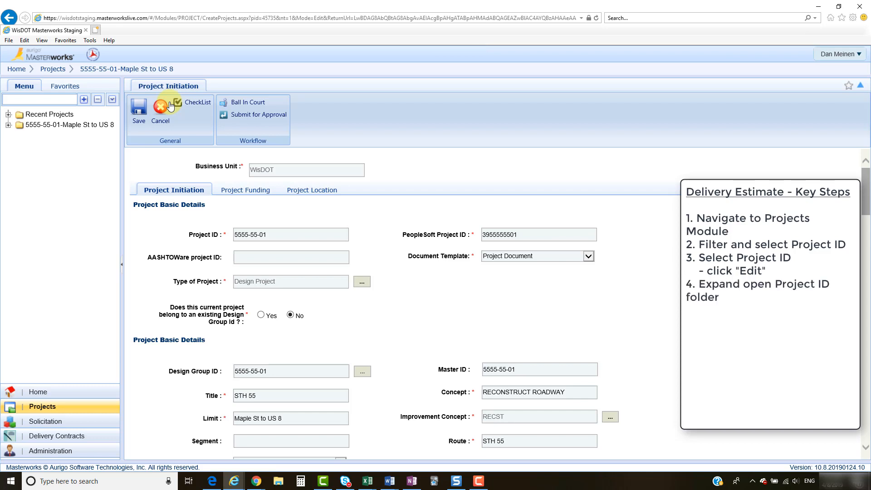
pyautogui.click(9, 126)
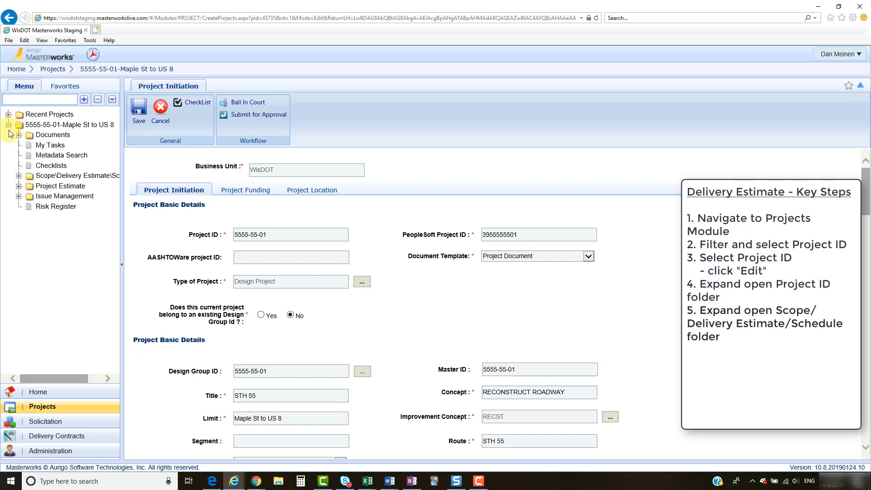
pyautogui.click(18, 176)
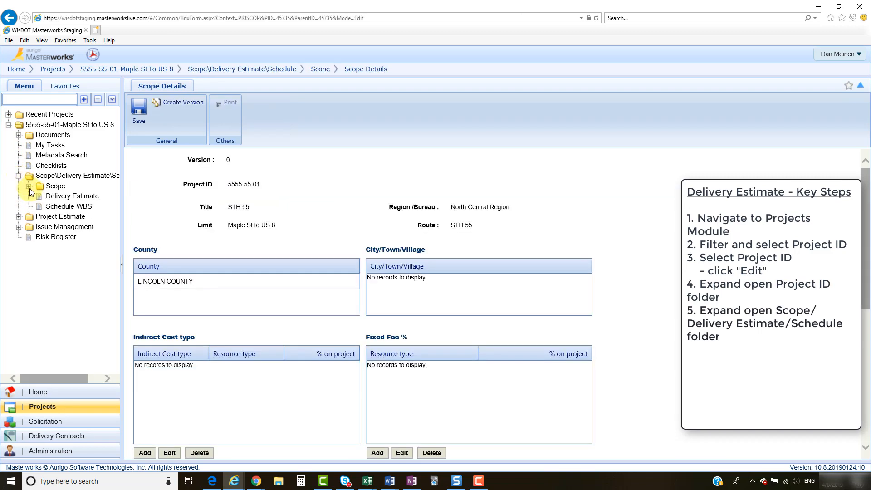
pyautogui.click(28, 187)
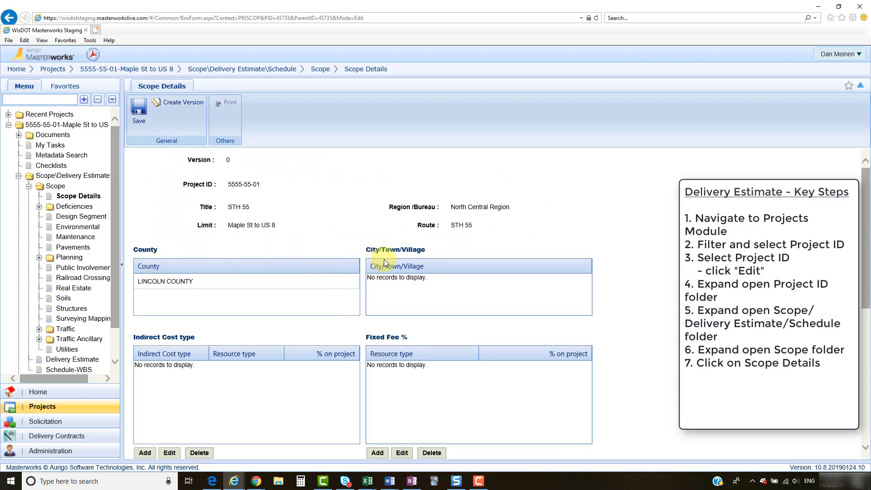
# Add an indirect cost type of Home Office for the Consultant resource type at 150% on project.
pyautogui.scroll(-2, 352, 270)
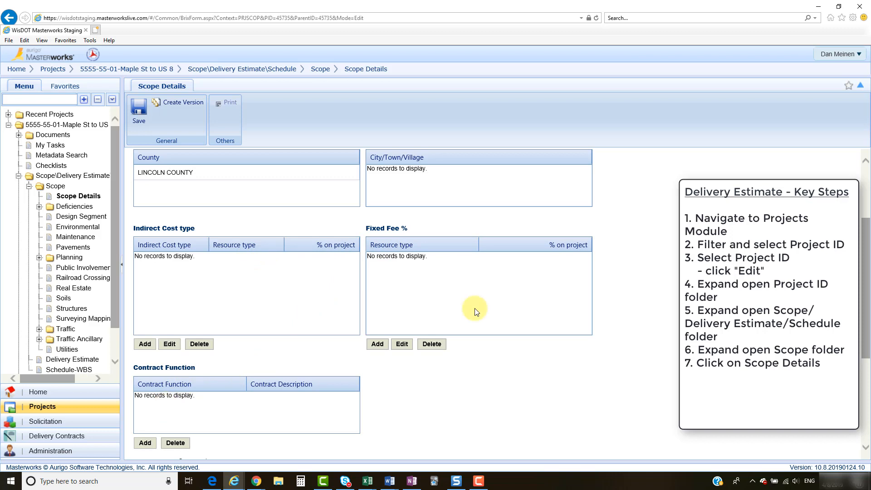
pyautogui.click(145, 344)
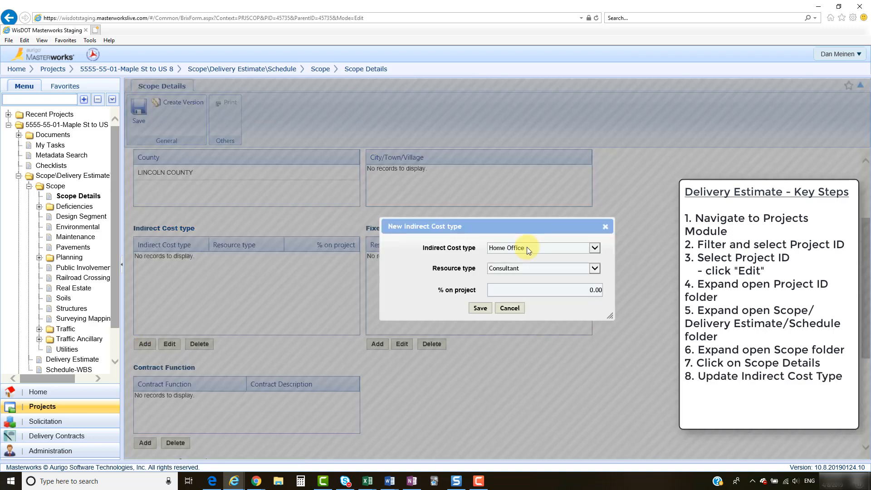
pyautogui.click(553, 293)
pyautogui.write('150')
pyautogui.click(481, 307)
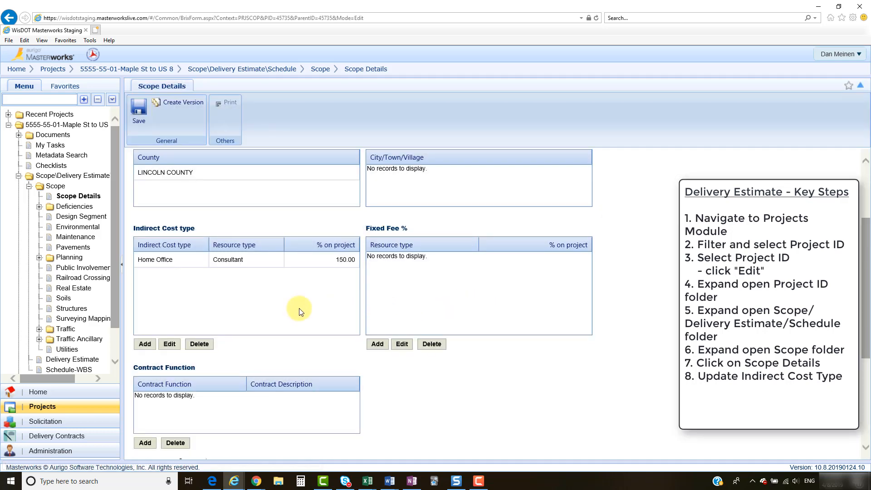
# Add a Field Office indirect cost type for the Consultant resource type at 110% on project.
pyautogui.click(145, 344)
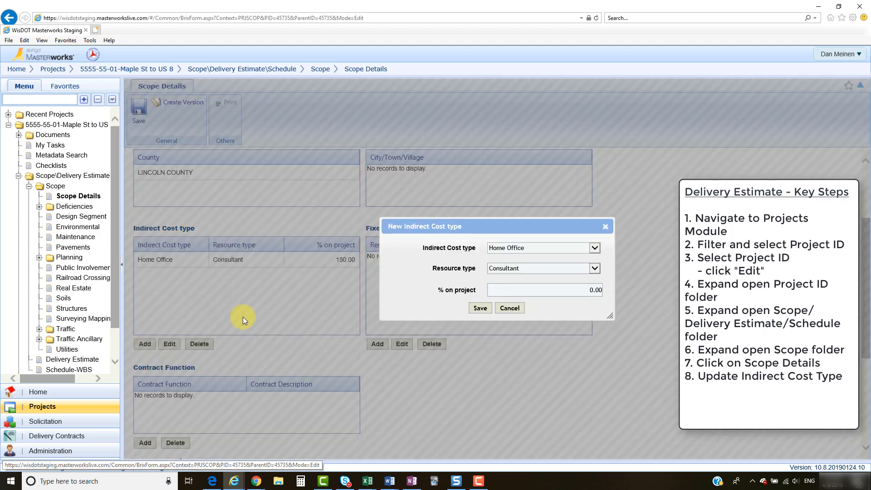
pyautogui.click(578, 246)
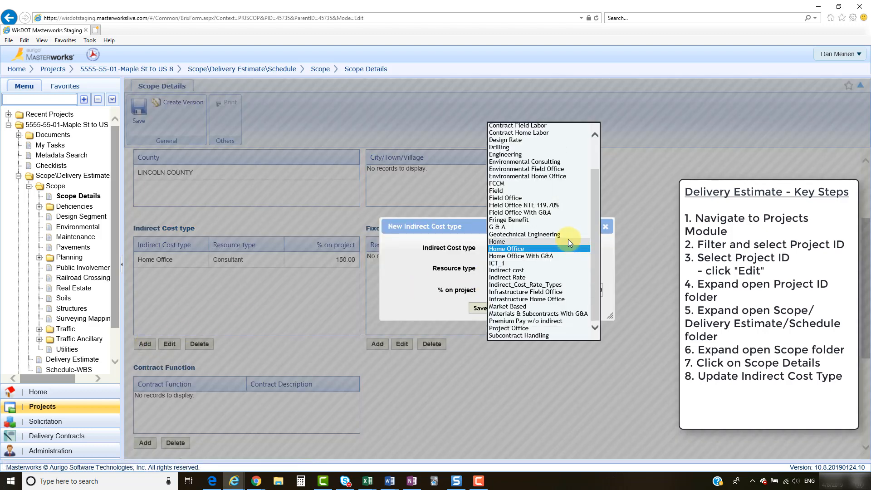
pyautogui.click(548, 198)
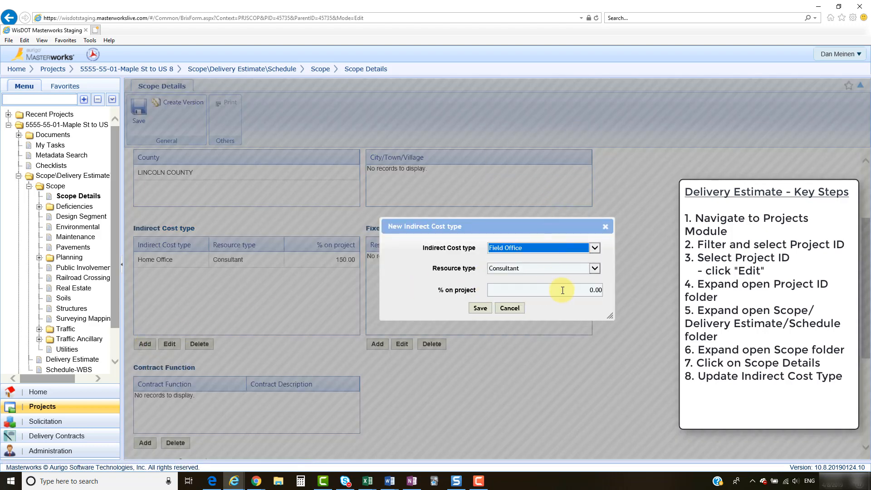
pyautogui.click(563, 290)
pyautogui.write('110')
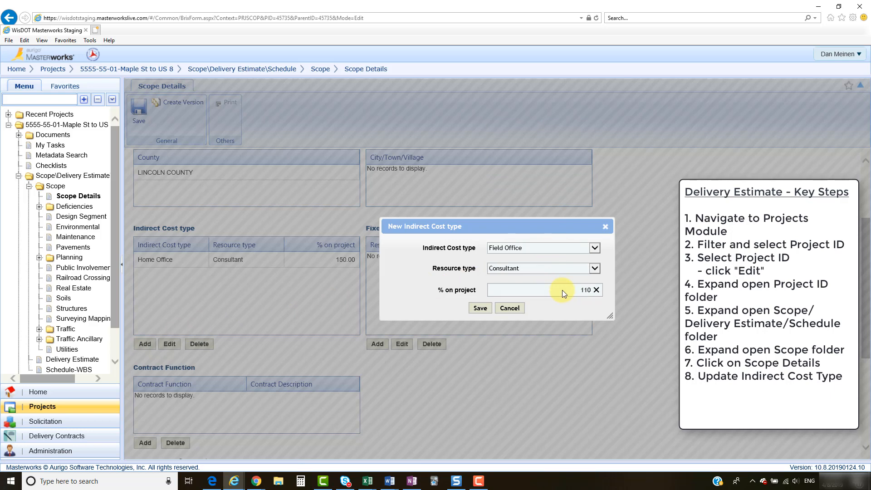
pyautogui.click(481, 308)
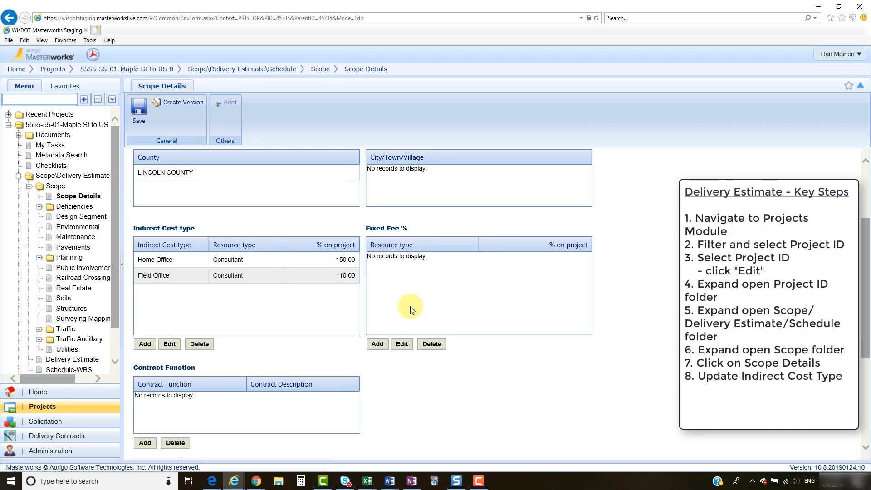
# Add a Home Office indirect cost type for the WisDOT resource type at 145% on project.
pyautogui.click(145, 343)
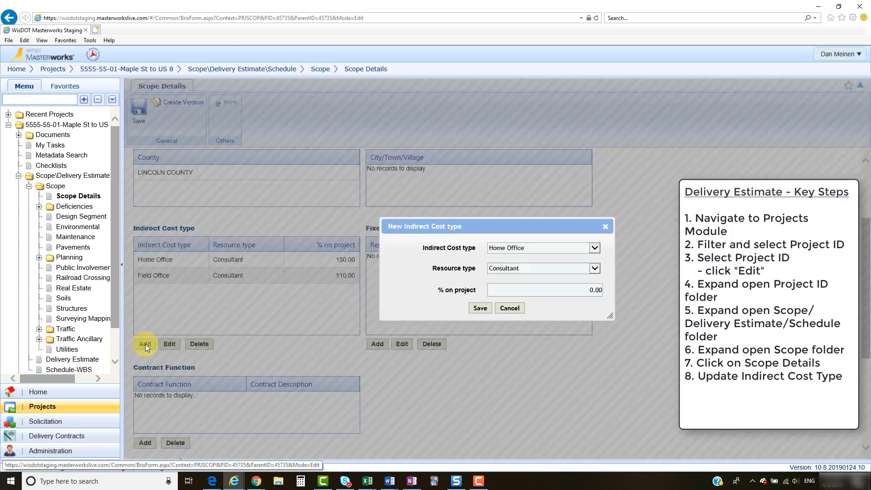
pyautogui.click(523, 270)
pyautogui.click(509, 290)
pyautogui.click(554, 293)
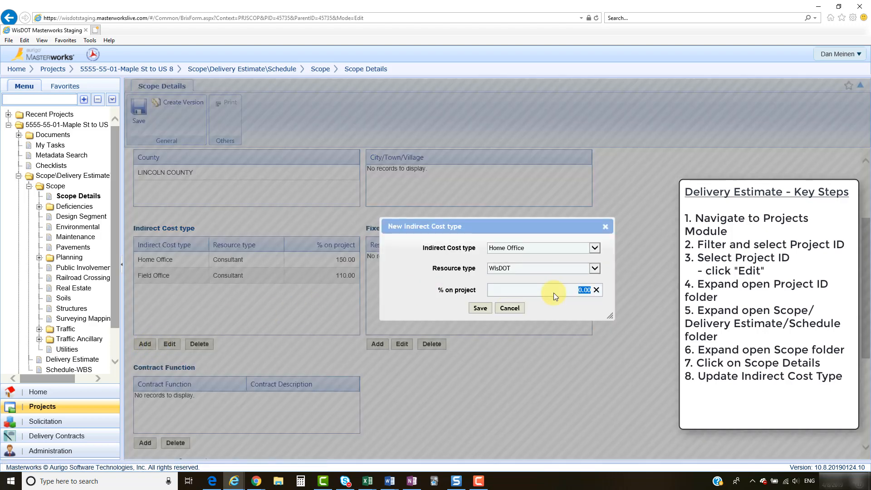
pyautogui.write('145')
pyautogui.click(479, 308)
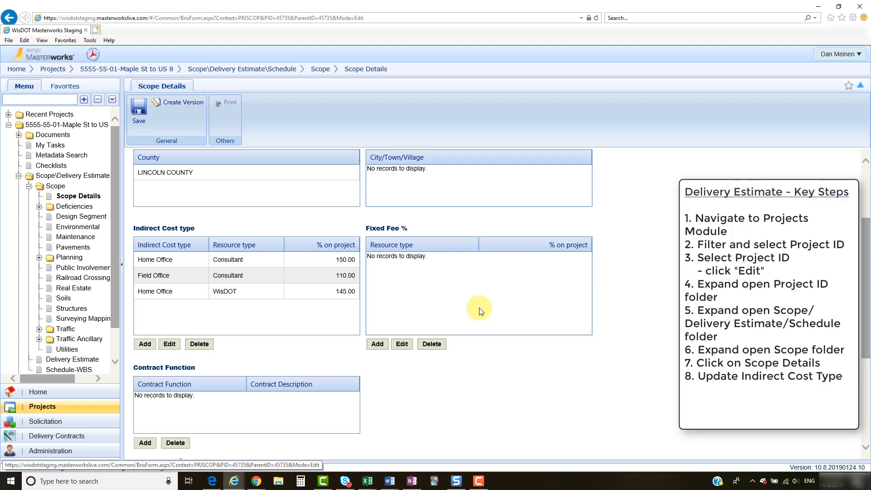
# Add a fixed fee for the Consultant resource type at 7.5% on project.
pyautogui.click(377, 344)
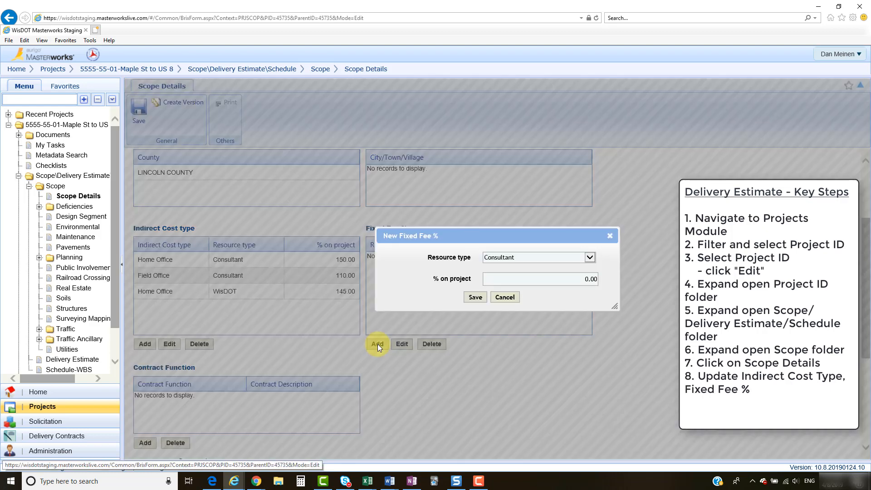
pyautogui.click(557, 277)
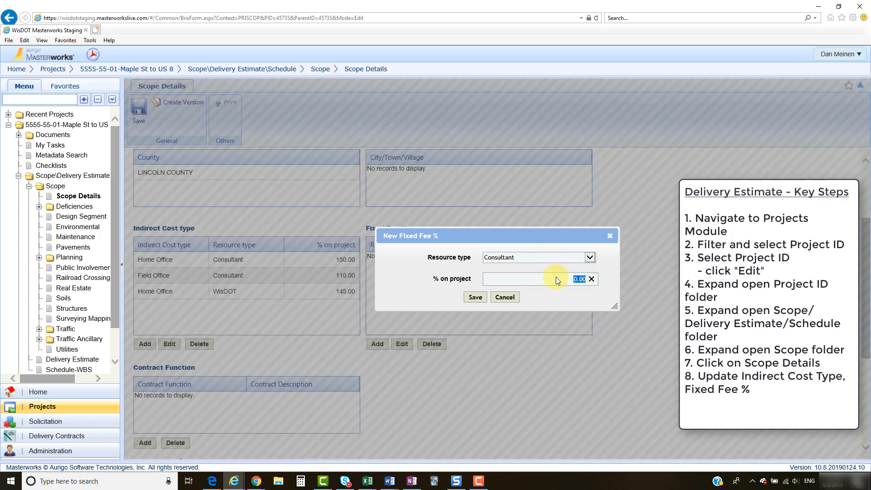
pyautogui.write('7.5')
pyautogui.click(473, 297)
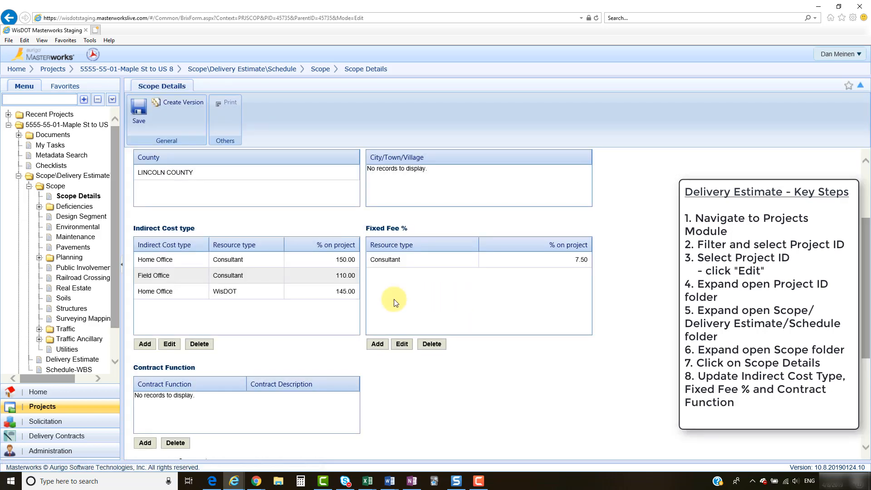
# Add Design Services as the contract function and save the scope details.
pyautogui.scroll(-2, 200, 398)
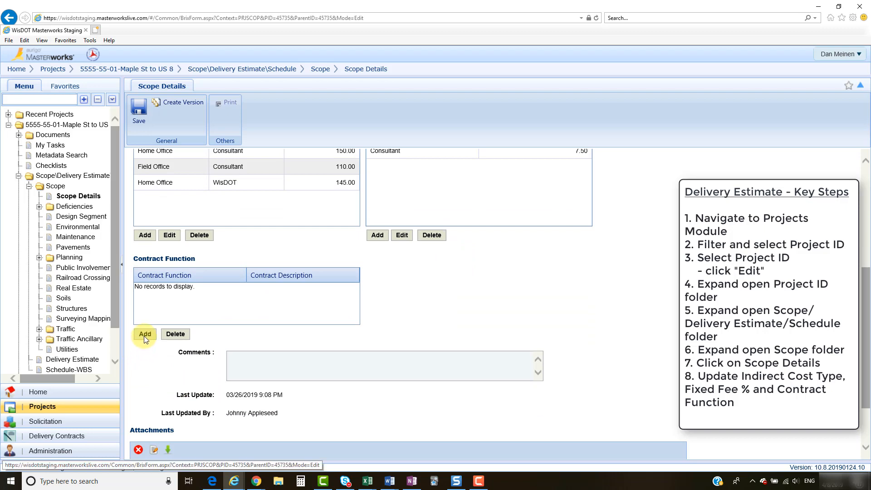
pyautogui.click(145, 335)
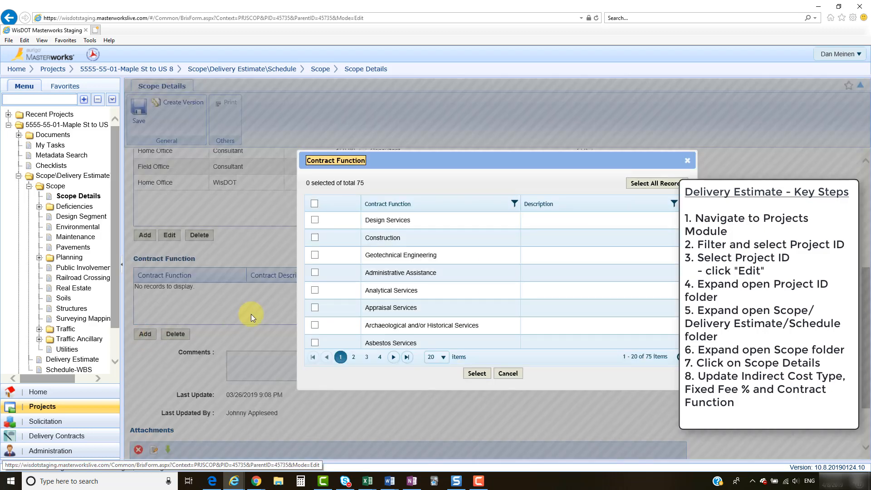
pyautogui.click(315, 219)
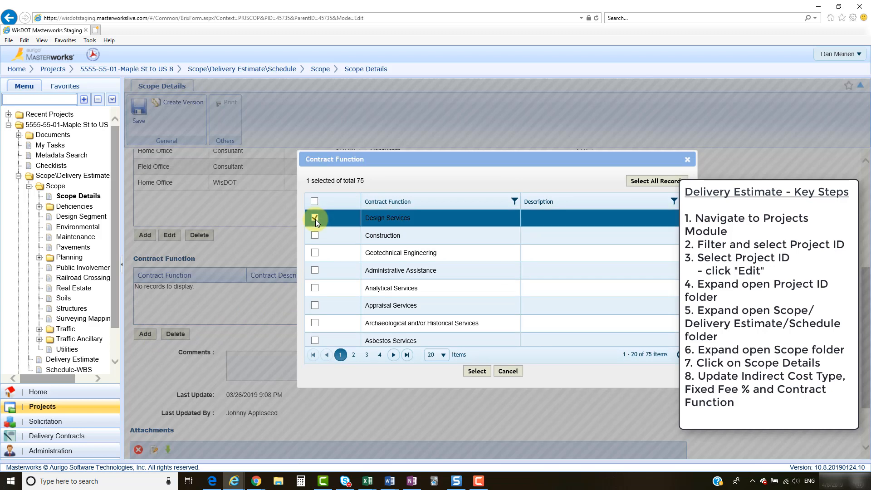
pyautogui.click(480, 369)
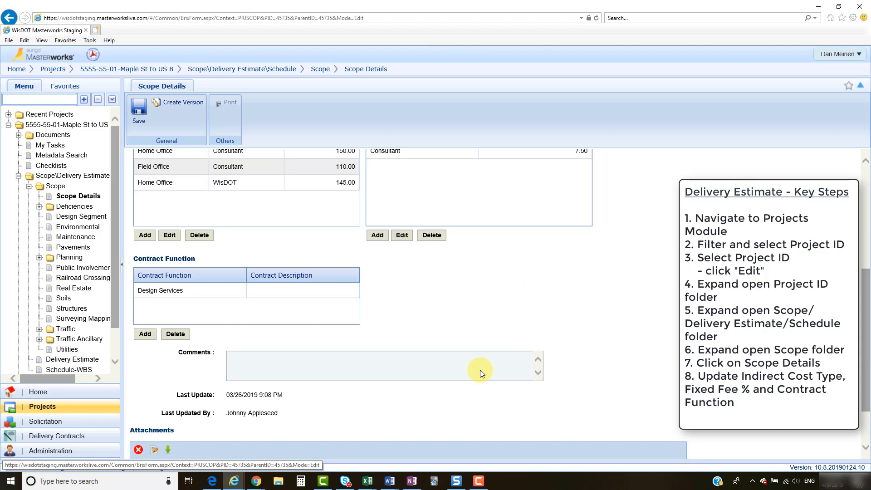
pyautogui.scroll(5, 479, 369)
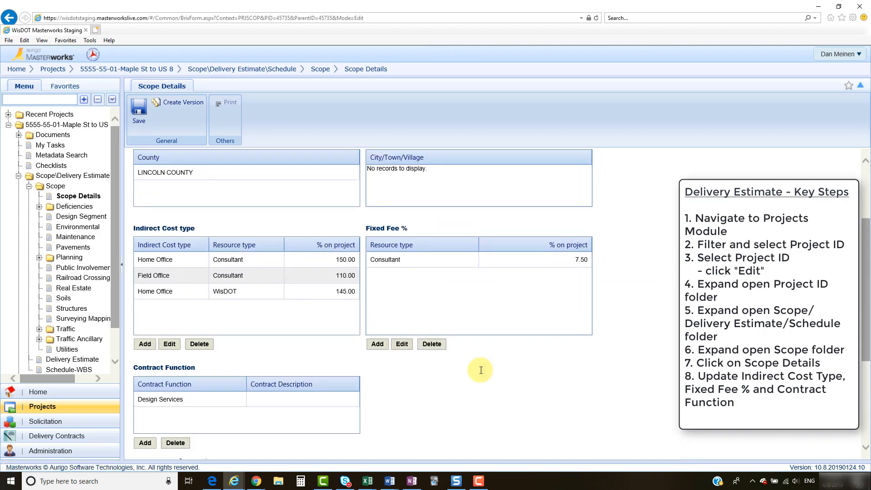
pyautogui.click(138, 114)
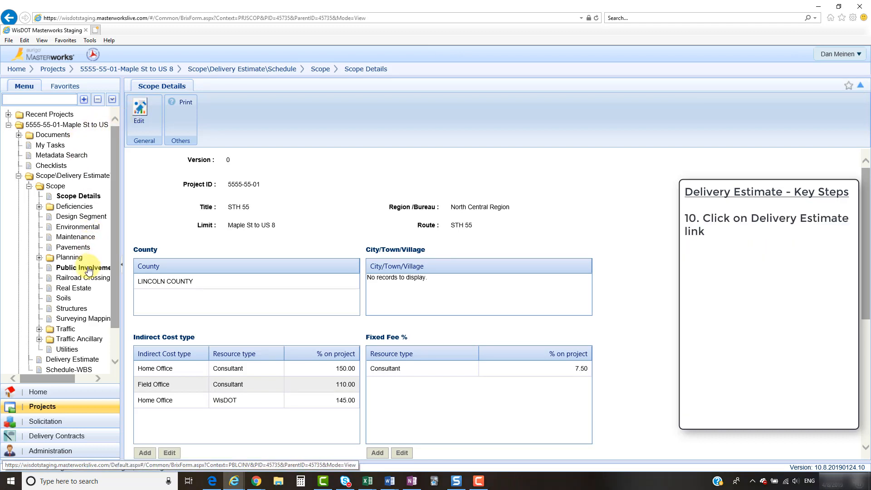
# Create and save a new delivery estimate named "Delivery Estimate STH55" with the WBS type WisDOT.
pyautogui.scroll(-1, 88, 270)
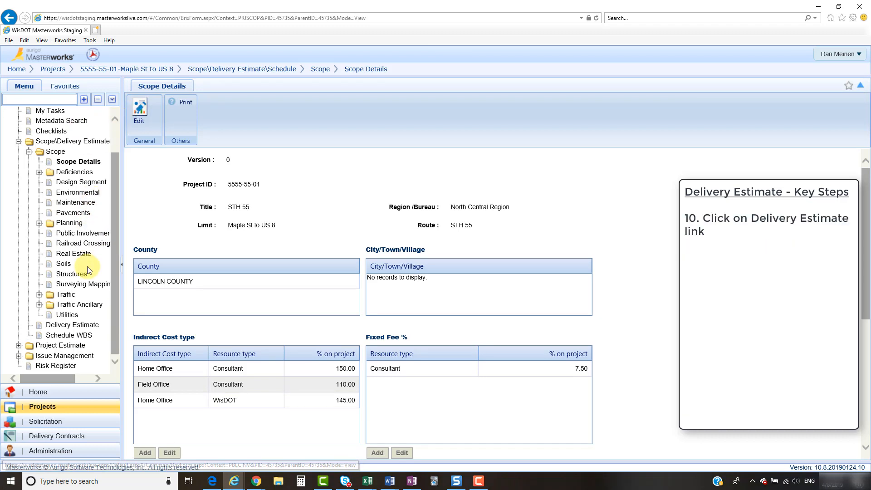
pyautogui.click(83, 328)
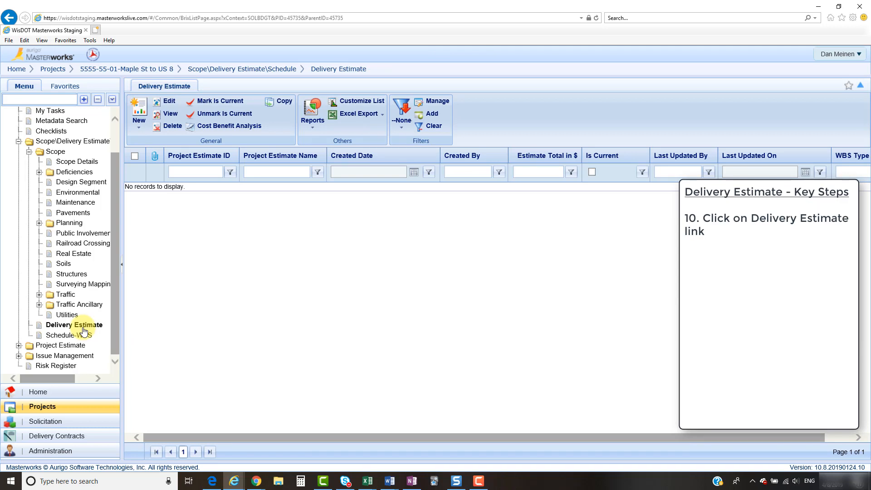
pyautogui.click(142, 115)
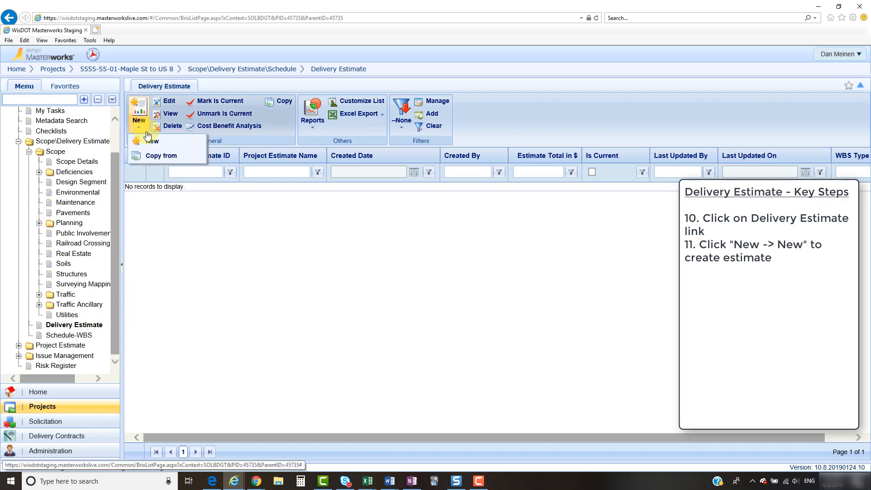
pyautogui.click(169, 144)
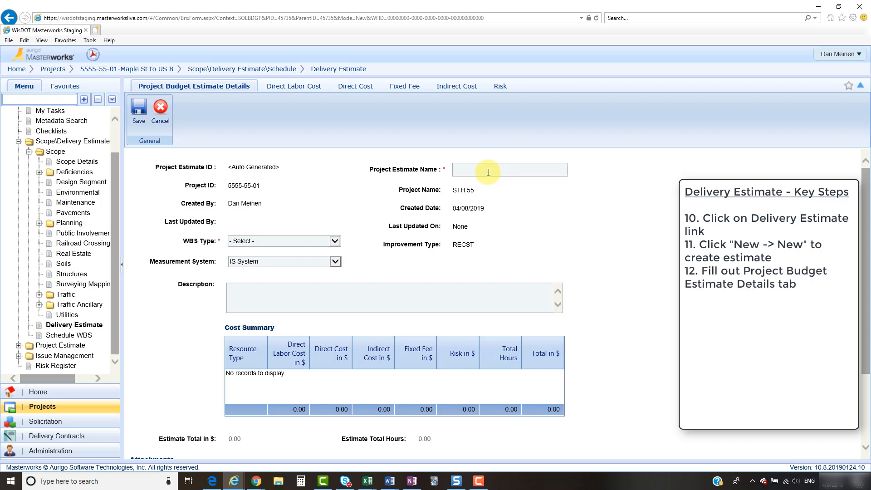
pyautogui.write('Delivery Estimate STH55')
pyautogui.click(336, 240)
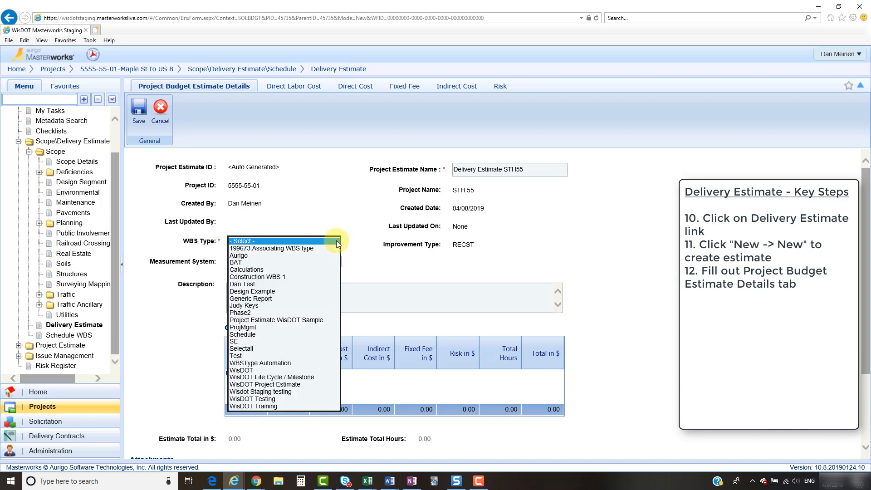
pyautogui.click(291, 369)
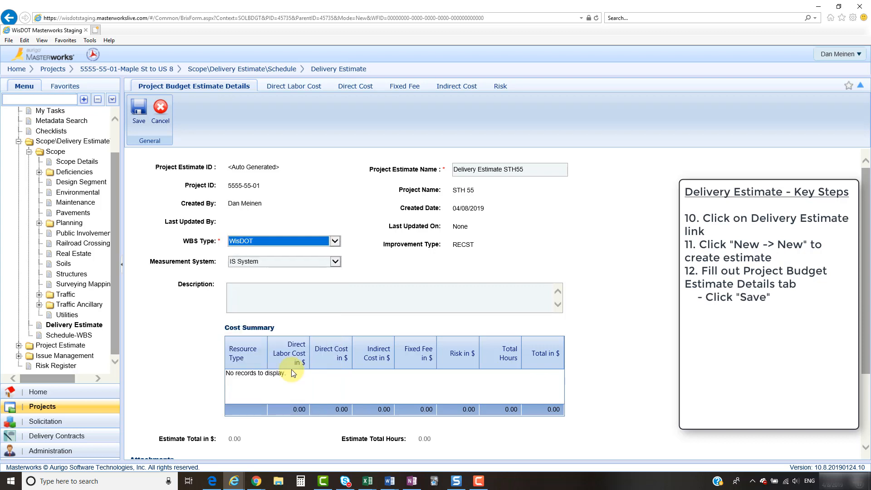
pyautogui.click(140, 111)
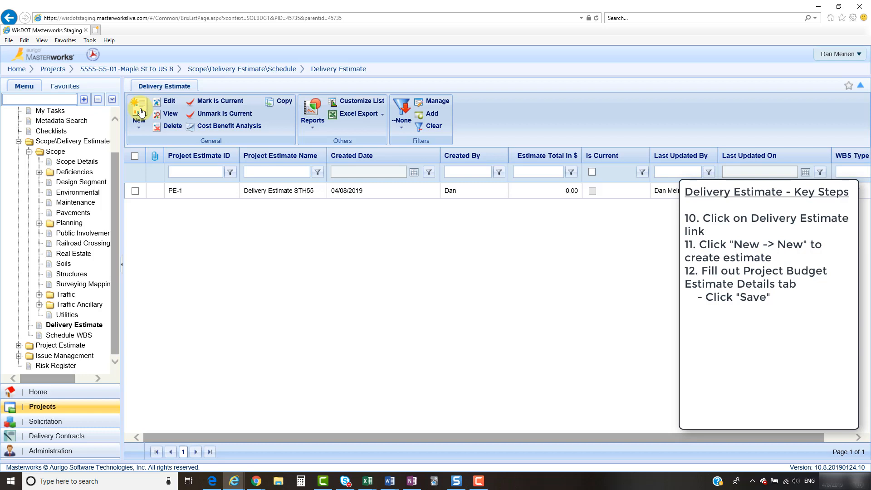
# Open the Delivery Estimate STH55 record for editing and show its direct labor costs.
pyautogui.click(135, 192)
pyautogui.click(169, 103)
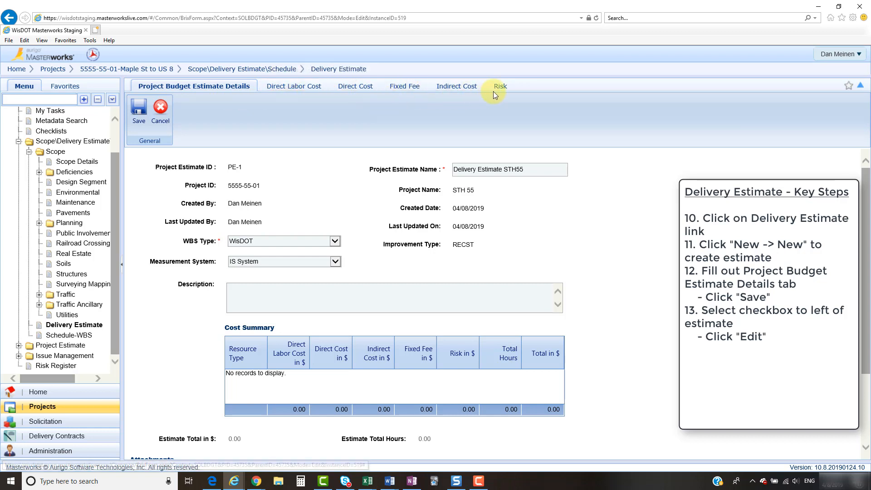
pyautogui.click(304, 87)
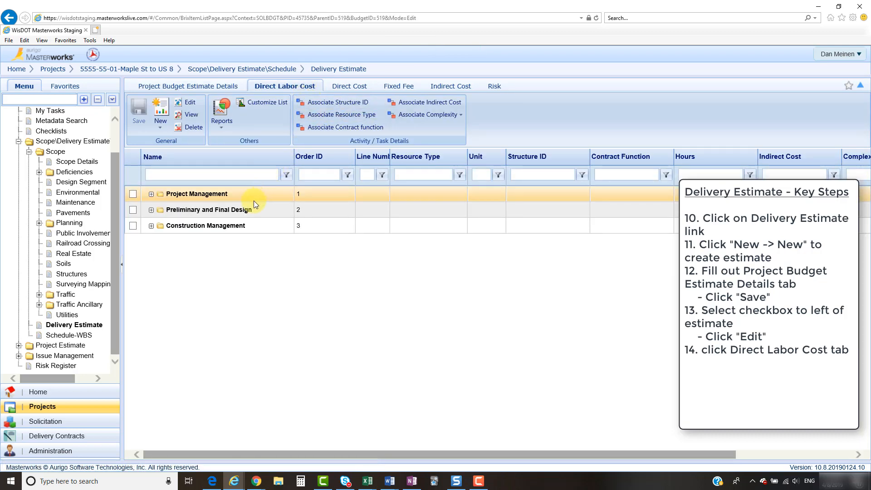
# Expand all activities in the direct labor cost list to review their tasks.
pyautogui.rightClick(225, 209)
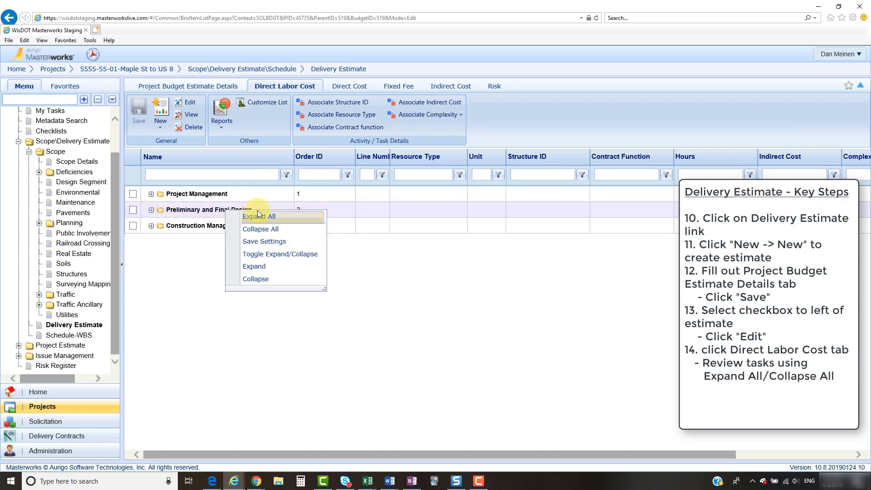
pyautogui.click(270, 215)
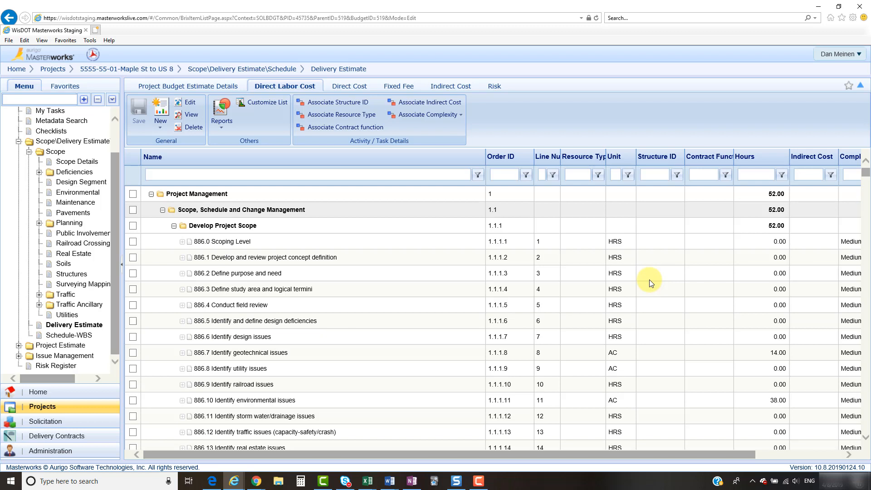
pyautogui.click(649, 278)
pyautogui.click(654, 291)
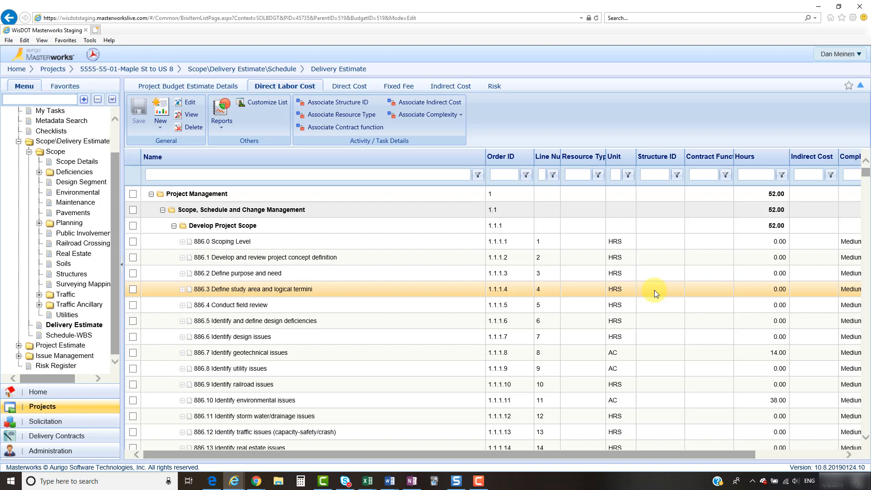
# Duplicate the browser tab and check the improvement concept and complexity in the details of project 5555-55-01.
pyautogui.rightClick(47, 32)
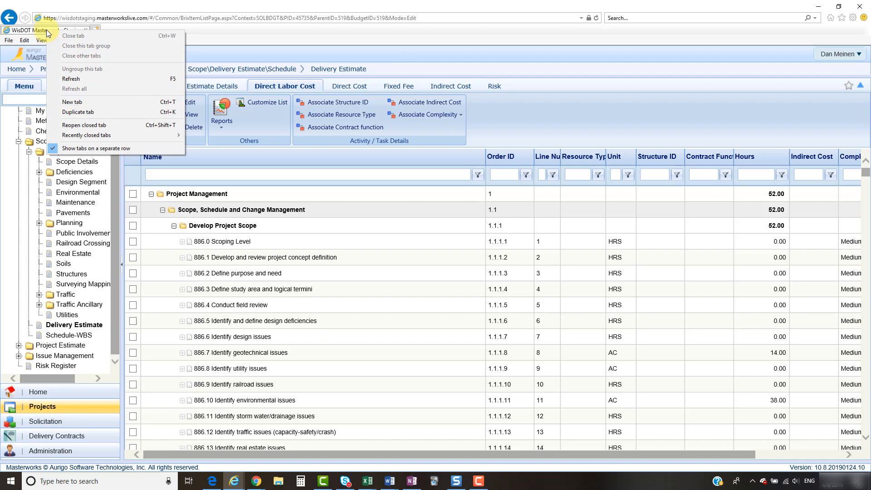
pyautogui.click(105, 108)
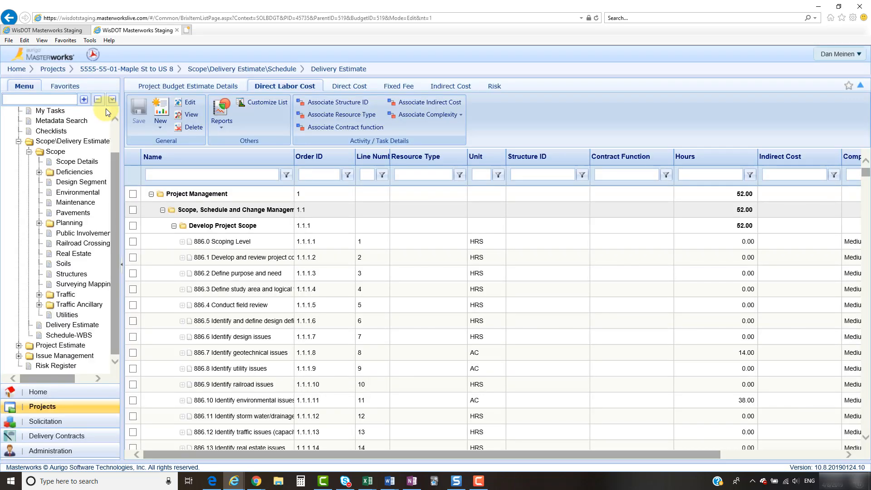
pyautogui.click(132, 72)
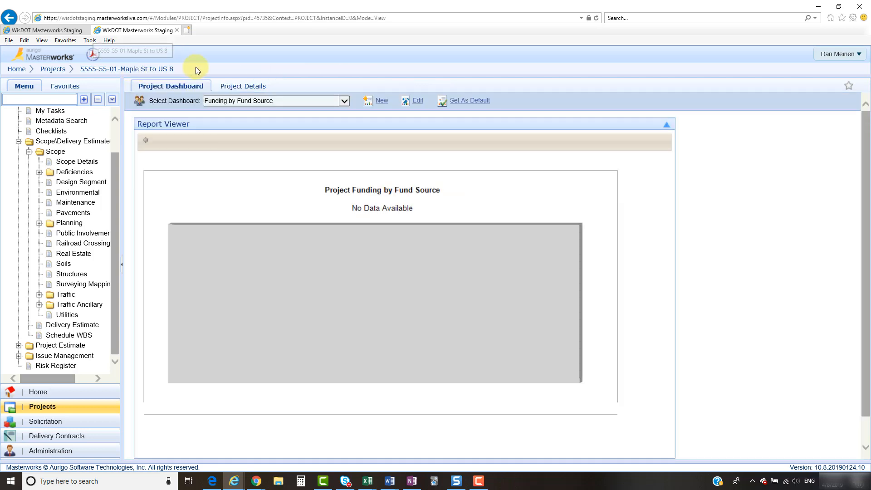
pyautogui.click(236, 86)
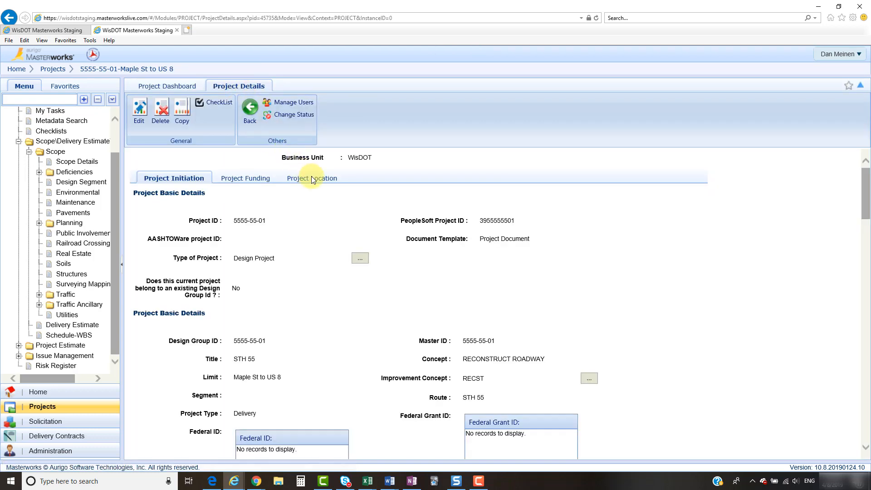
pyautogui.scroll(-5, 318, 177)
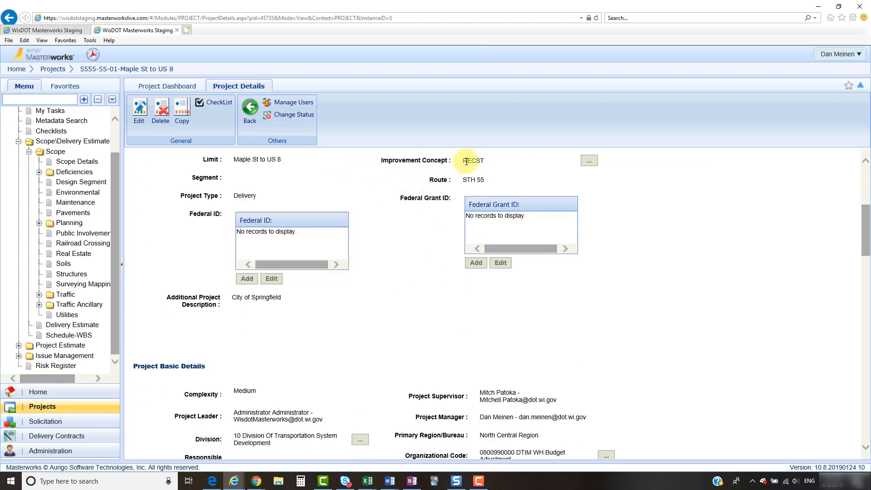
pyautogui.moveTo(463, 161); pyautogui.dragTo(485, 161)
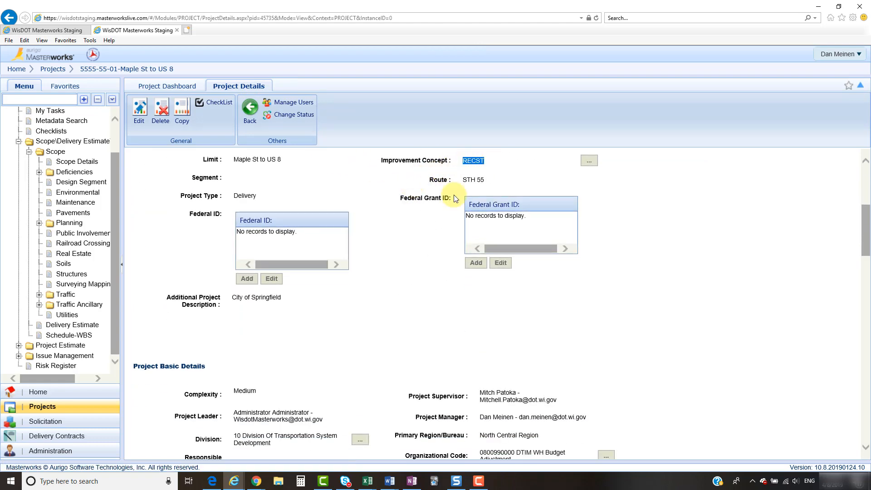
pyautogui.doubleClick(248, 392)
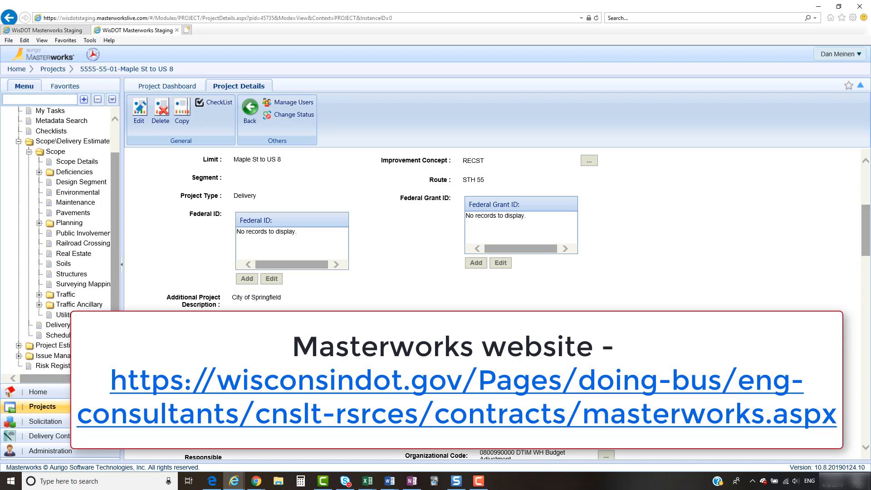
# Return to the delivery estimate's direct labor costs in the original browser tab and collapse all activities.
pyautogui.click(68, 32)
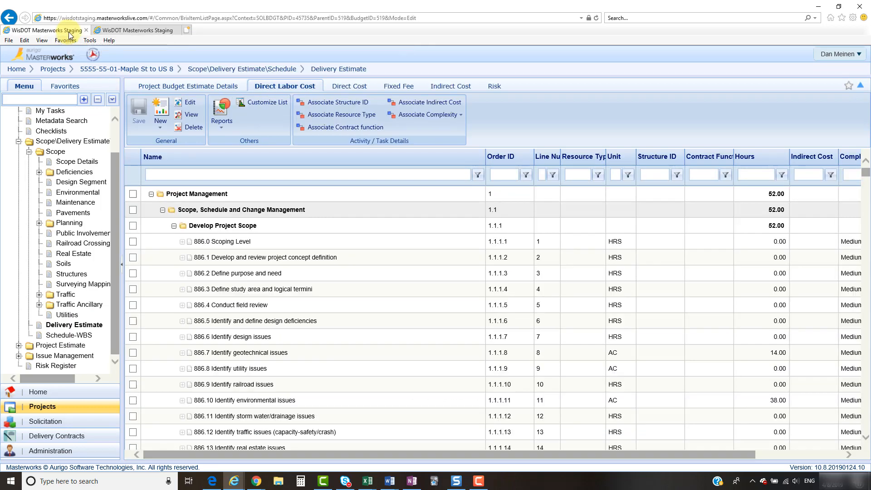
pyautogui.click(262, 195)
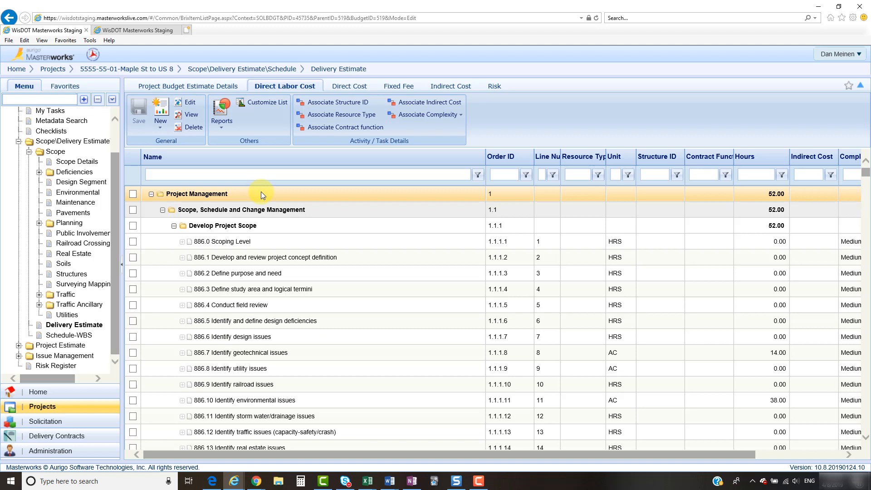
pyautogui.rightClick(261, 195)
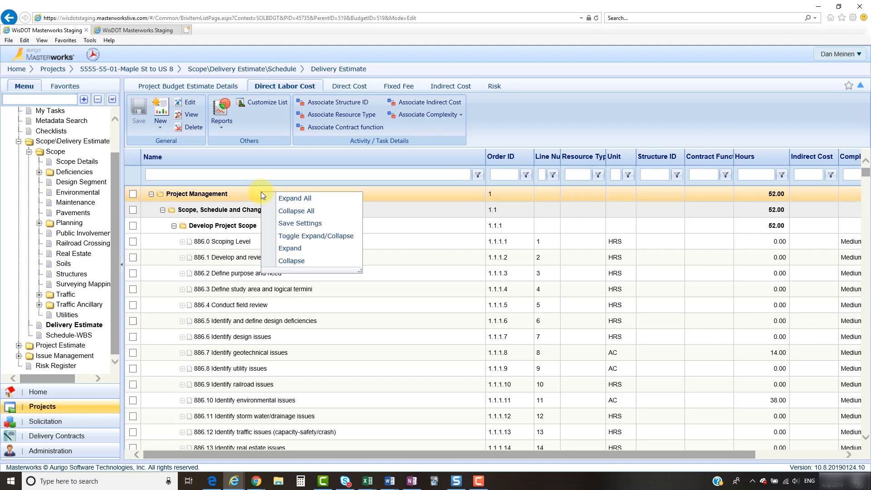
pyautogui.click(284, 214)
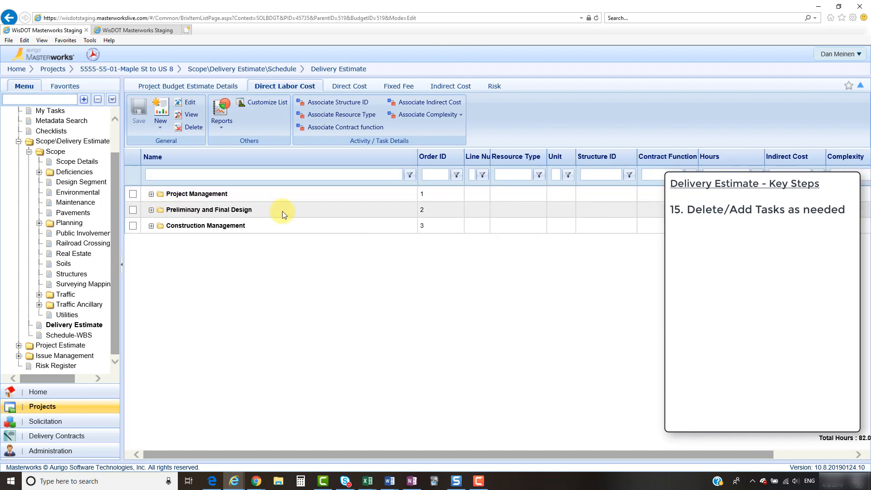
# Delete the Project Management, Preliminary and Final Design, and Construction Management activities from the direct labor costs.
pyautogui.click(134, 192)
pyautogui.click(133, 209)
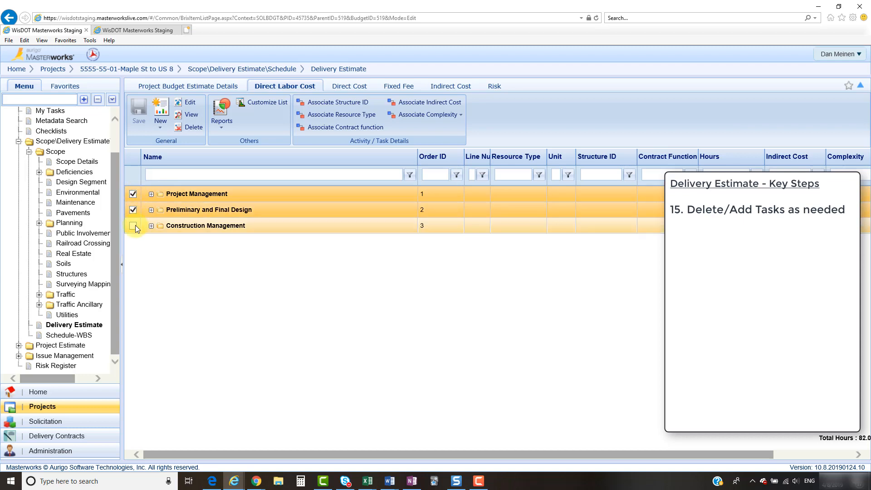
pyautogui.click(134, 226)
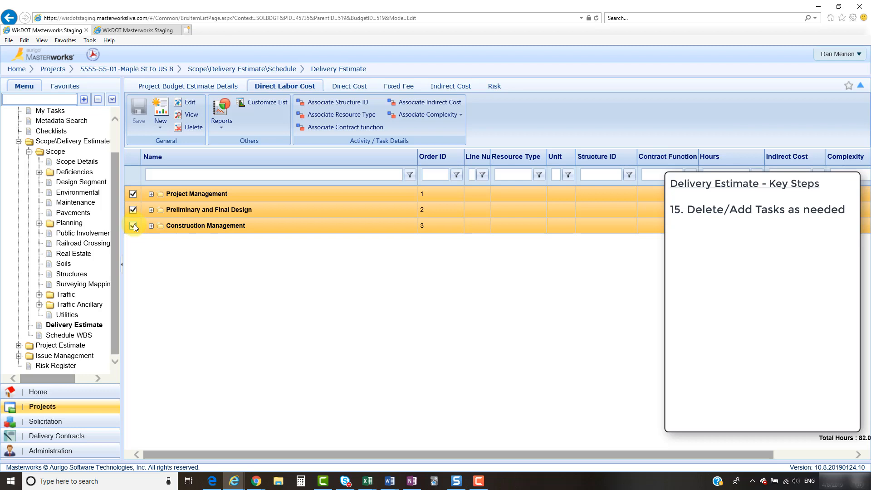
pyautogui.click(195, 129)
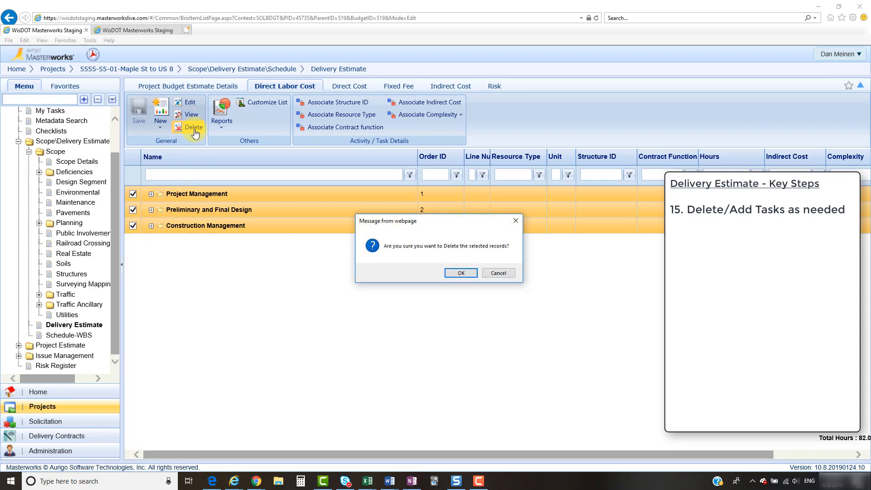
pyautogui.click(457, 274)
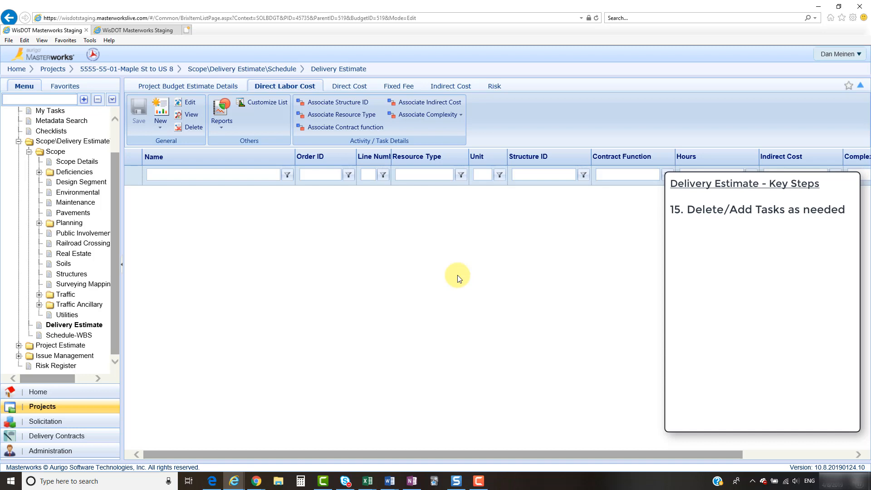
# Start adding multiple tasks to the direct labor costs and browse the standard items of the WisDOT task list.
pyautogui.click(161, 129)
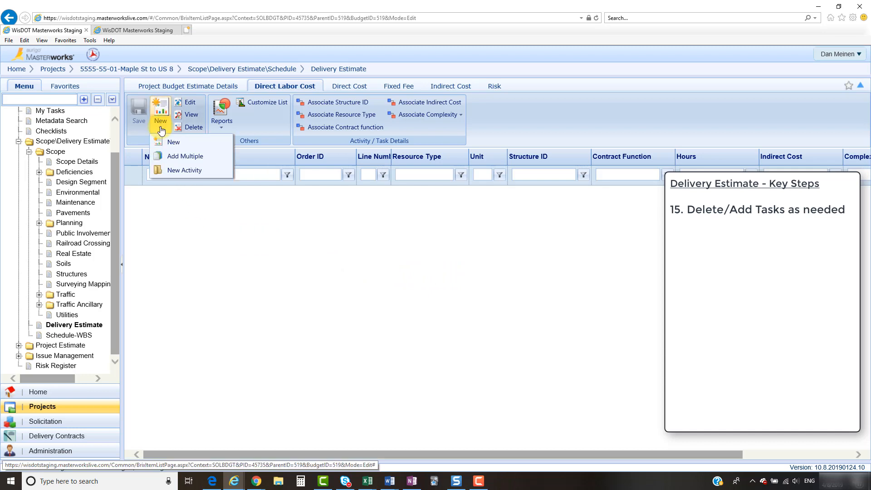
pyautogui.click(175, 157)
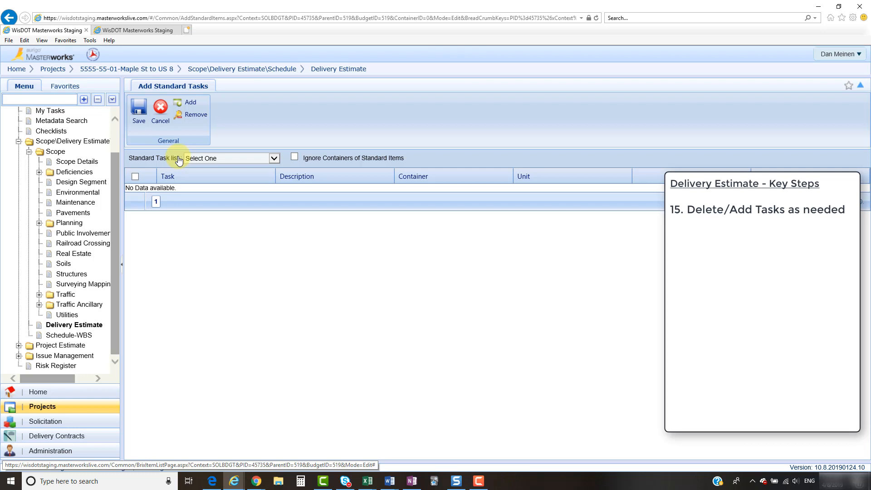
pyautogui.click(262, 159)
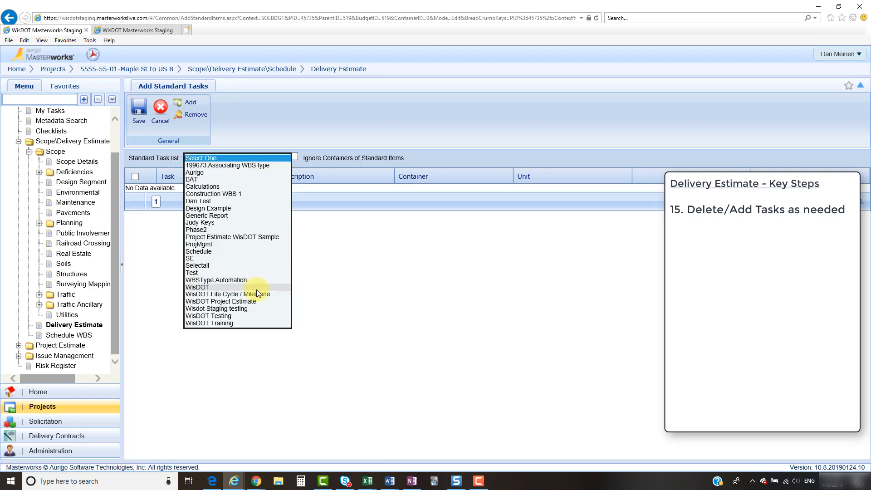
pyautogui.click(257, 288)
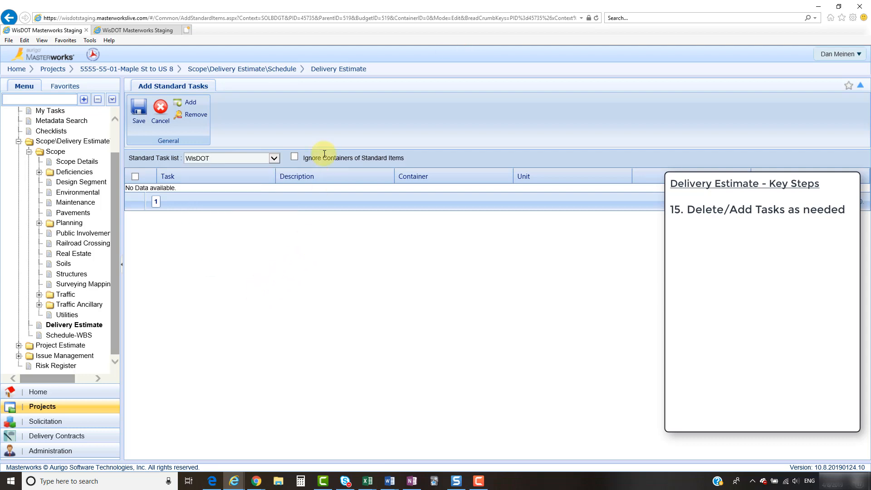
pyautogui.click(193, 108)
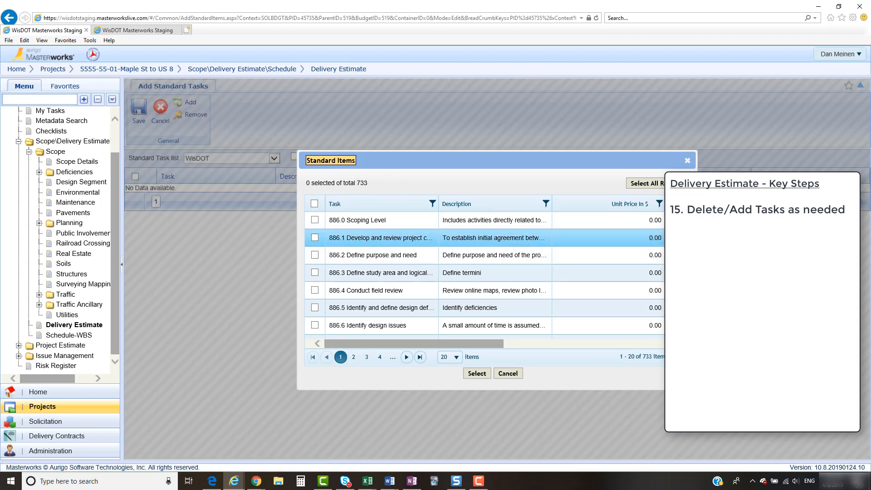
pyautogui.scroll(-3, 488, 254)
pyautogui.scroll(-5, 484, 272)
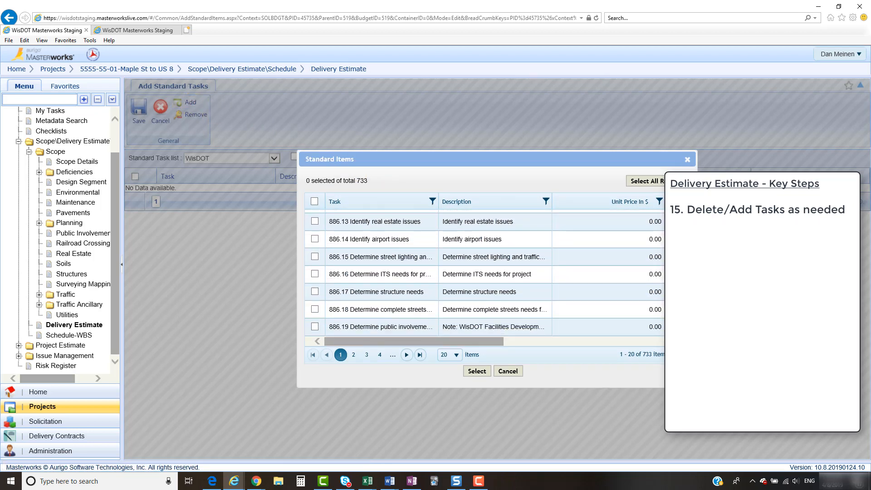
pyautogui.scroll(8, 484, 272)
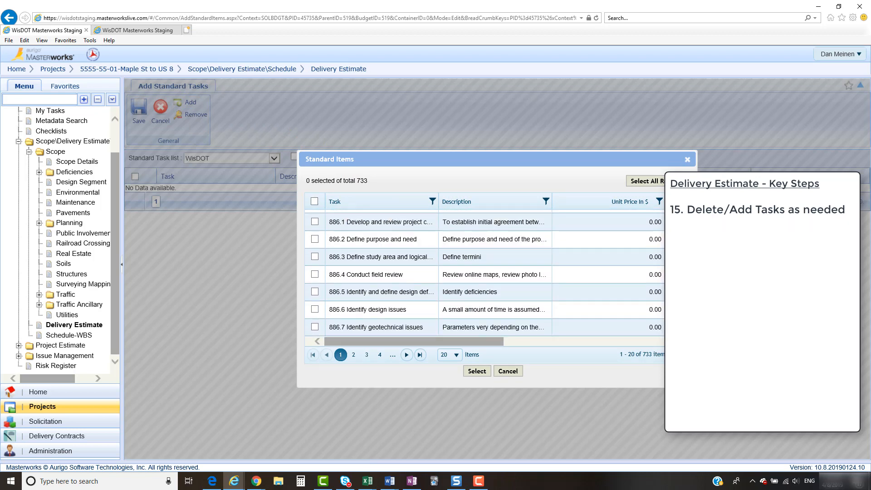
# Filter the standard items for tasks containing "887.0" and select the 887.0 Manage Project Scope and Schedule task.
pyautogui.click(432, 202)
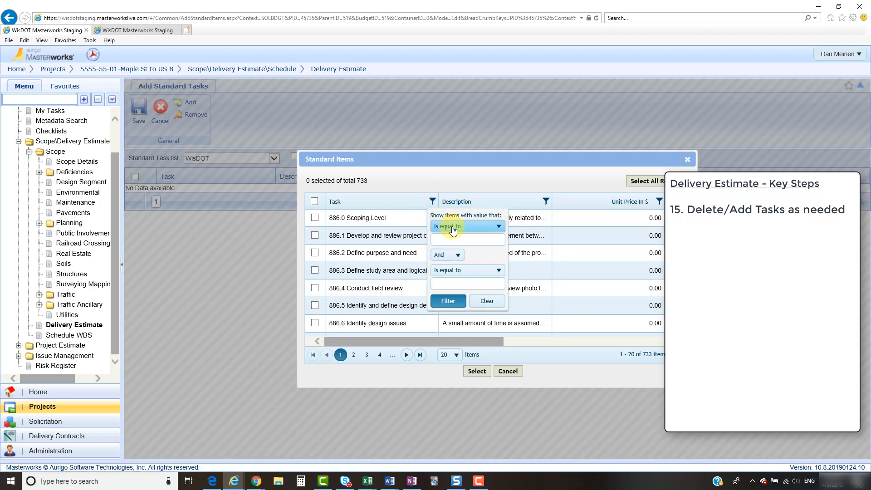
pyautogui.click(453, 226)
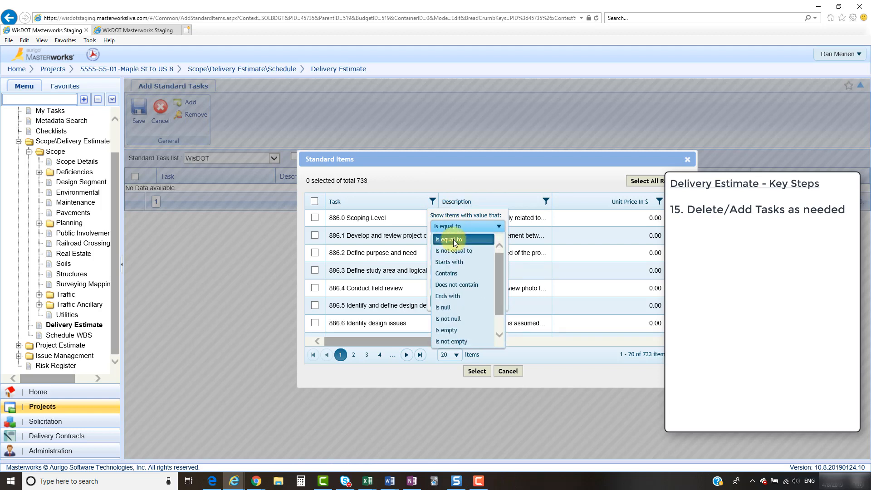
pyautogui.click(452, 272)
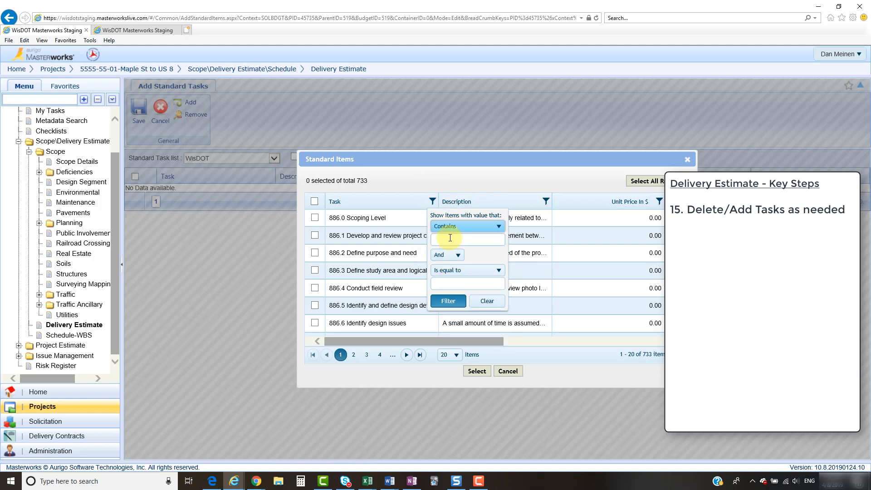
pyautogui.click(449, 239)
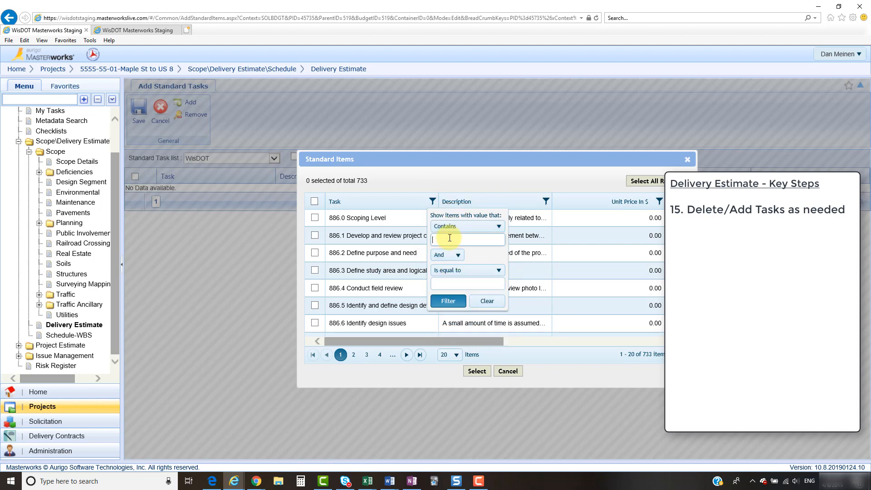
pyautogui.write('887.0')
pyautogui.click(451, 302)
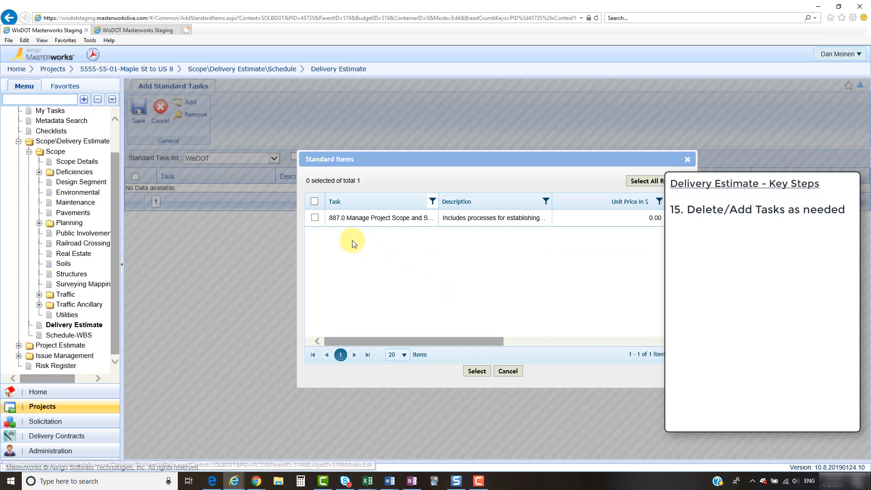
pyautogui.click(314, 218)
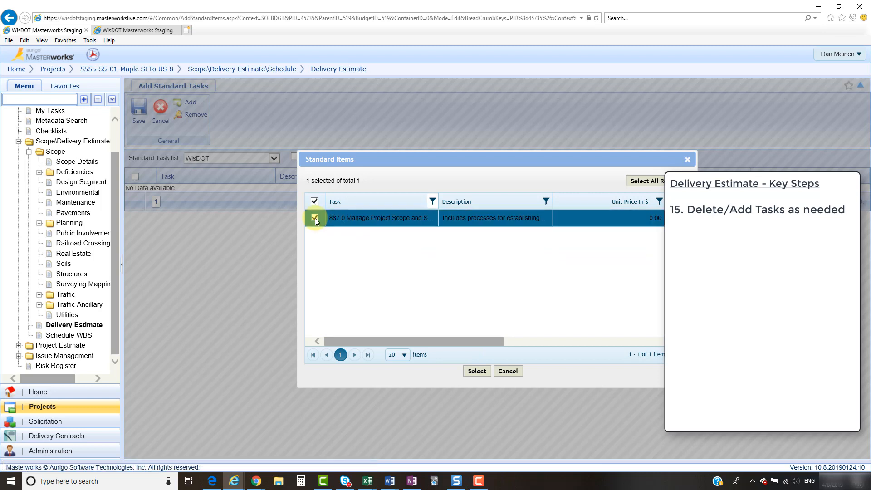
pyautogui.click(476, 371)
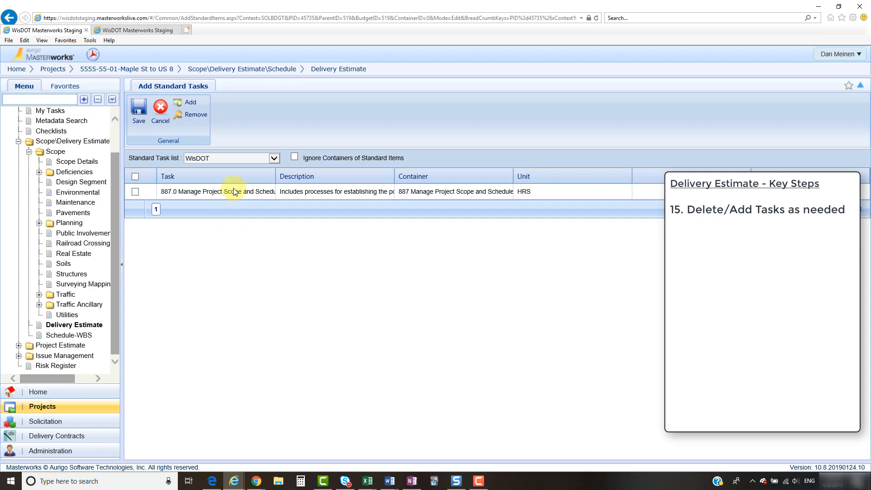
# Reopen the standard items list, filter for tasks containing "743" and select the 743.0 Manage Project Stakeholders task.
pyautogui.click(195, 104)
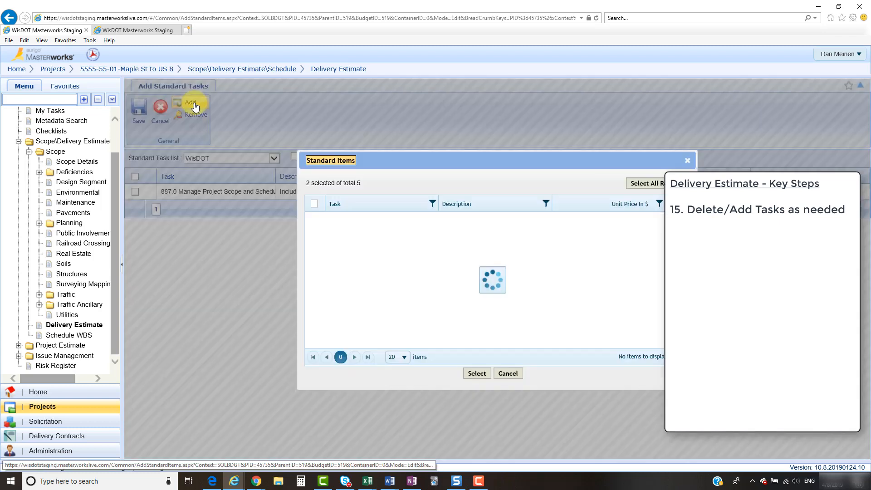
pyautogui.click(432, 205)
pyautogui.click(449, 229)
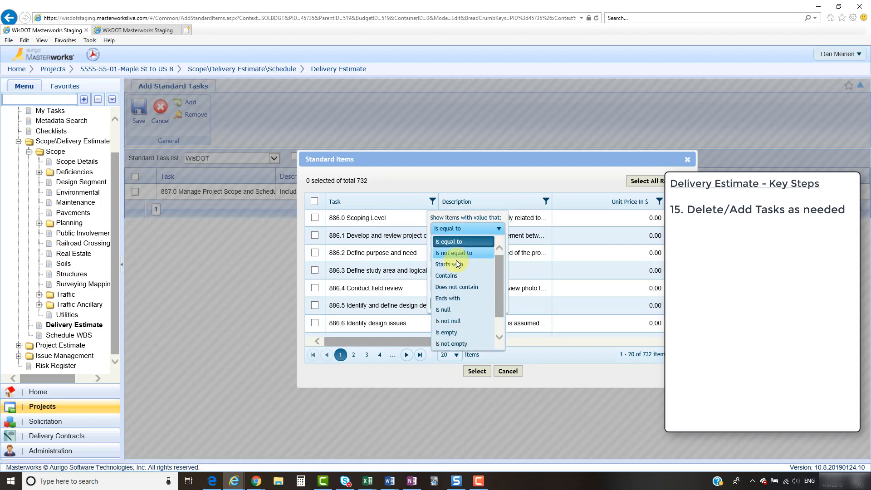
pyautogui.click(445, 275)
pyautogui.click(455, 242)
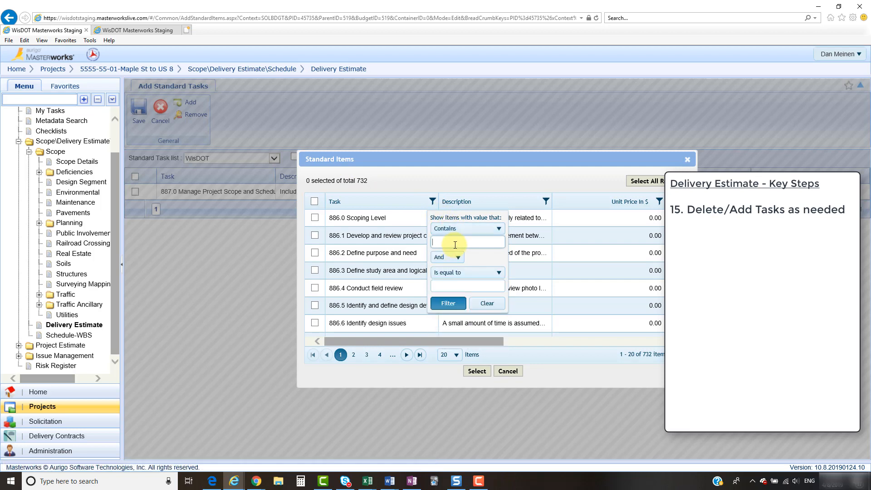
pyautogui.write('743')
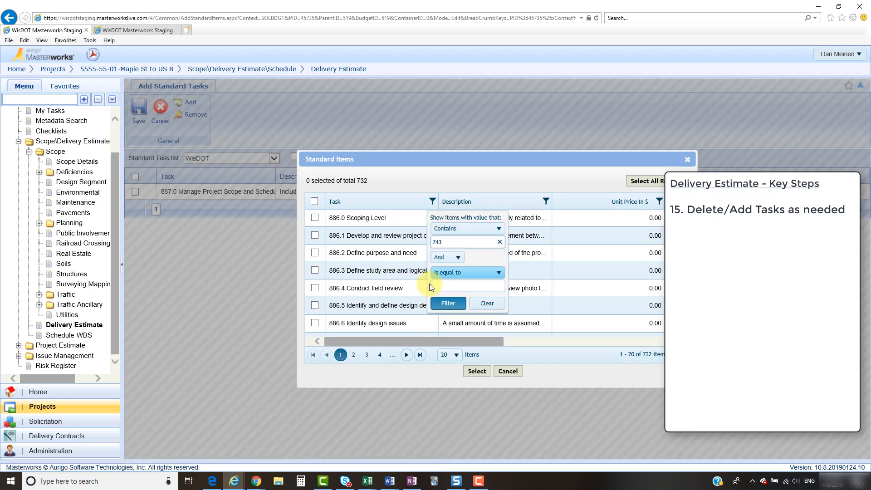
pyautogui.click(444, 304)
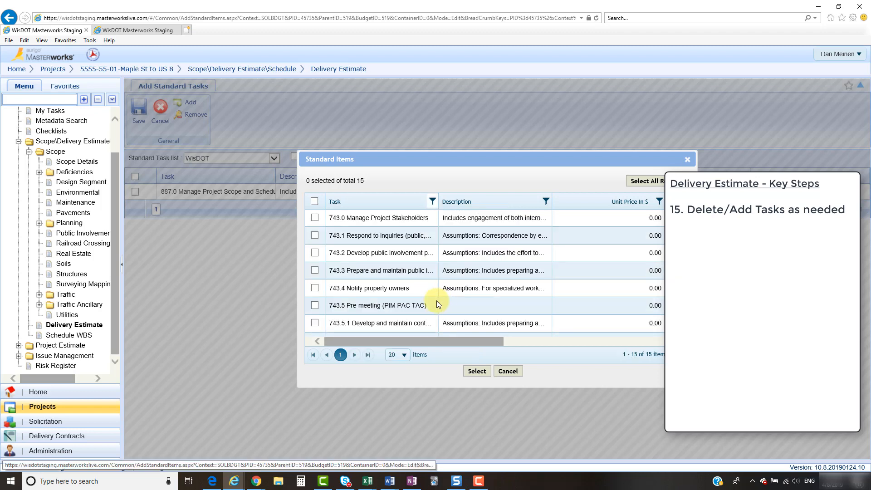
pyautogui.click(315, 218)
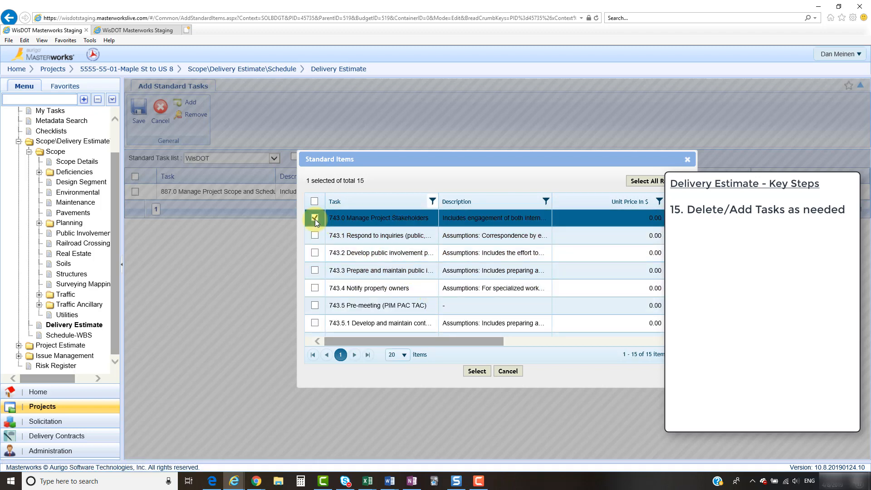
pyautogui.doubleClick(307, 180)
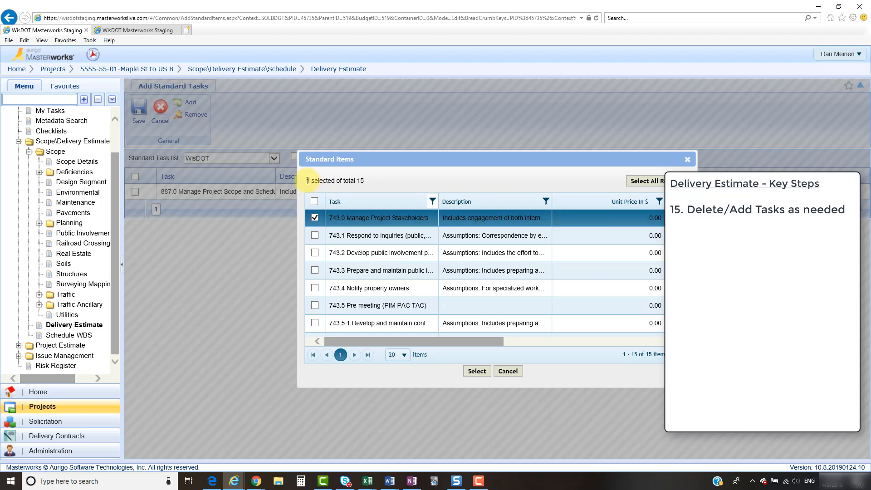
# Change the task filter to "778.1" and select the 778.1 task for identifying existing drainage structures.
pyautogui.click(432, 202)
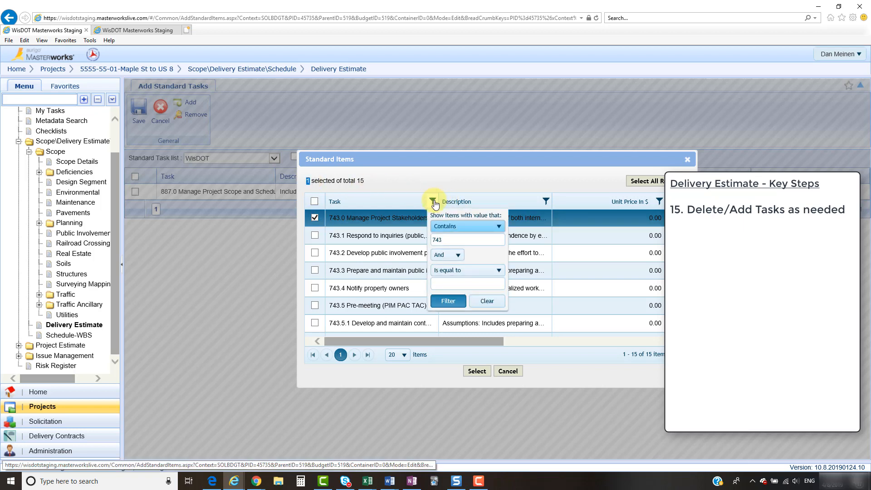
pyautogui.click(450, 240)
pyautogui.write('743')
pyautogui.click(450, 241)
pyautogui.press('BackSpace')
pyautogui.press('BackSpace')
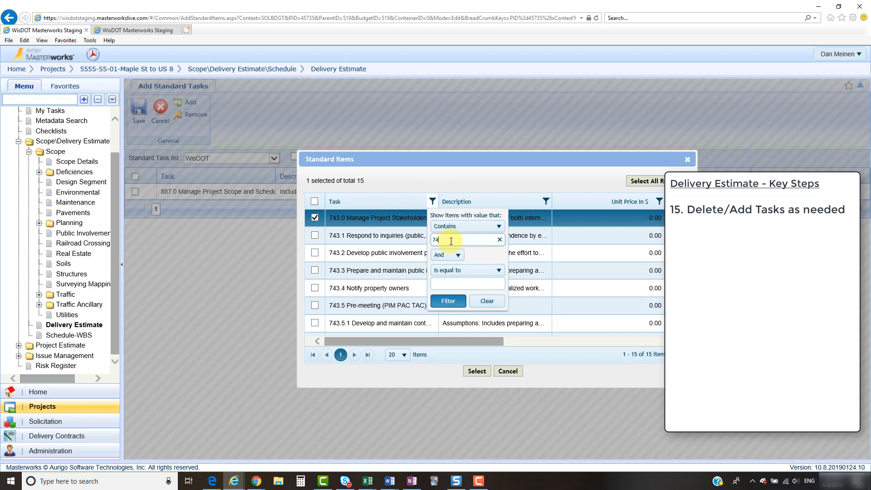
pyautogui.write('78.1')
pyautogui.click(456, 301)
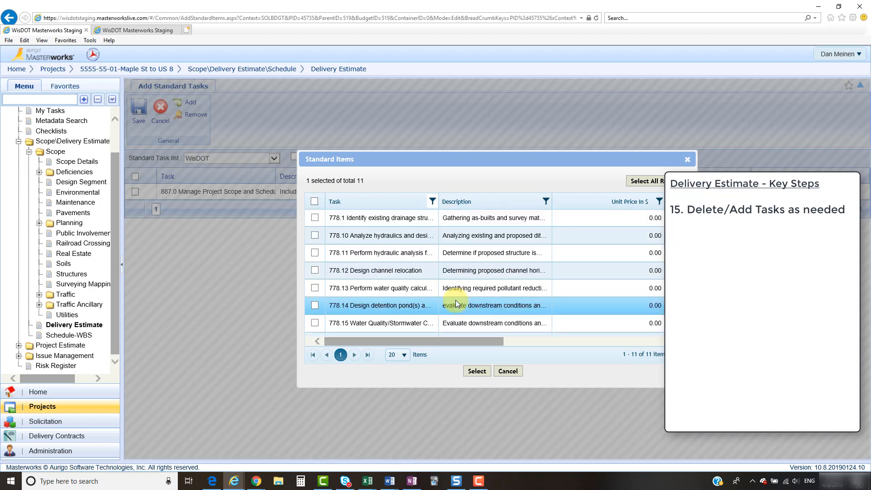
pyautogui.click(315, 217)
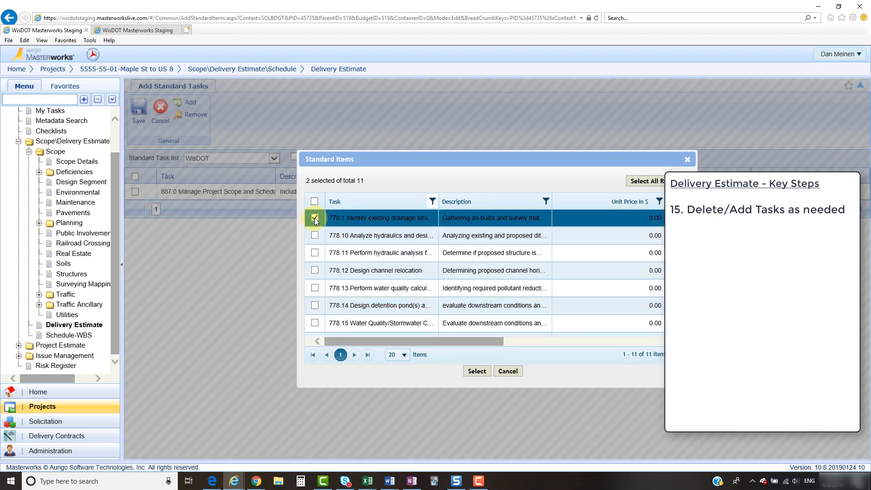
# Filter the standard items for tasks containing "768.0" and select the 768.0 Design Erosion Control and Landscaping task.
pyautogui.click(432, 205)
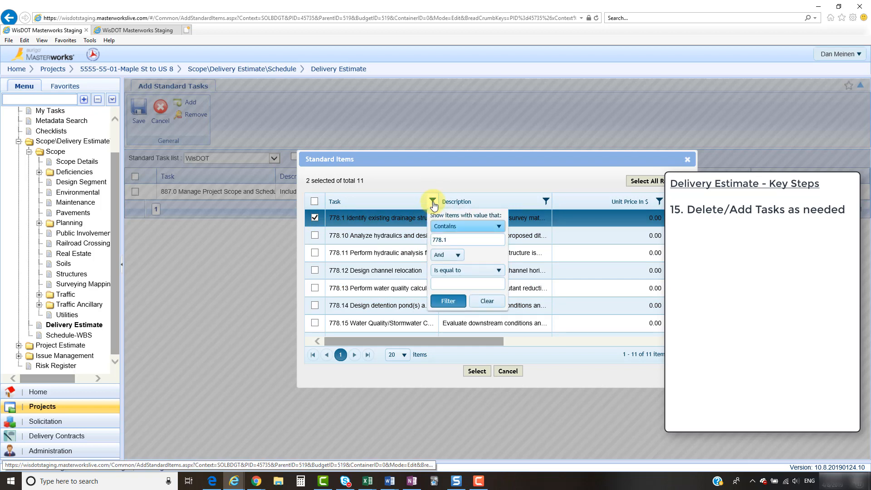
pyautogui.moveTo(452, 240); pyautogui.dragTo(429, 240)
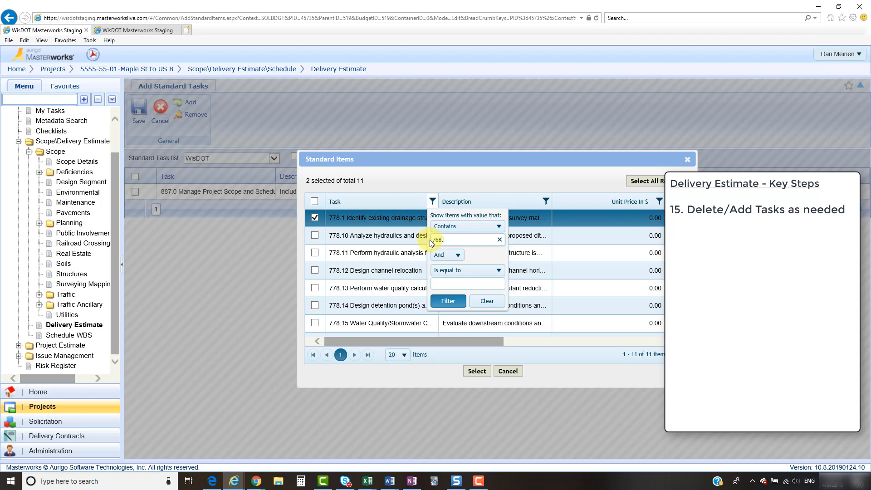
pyautogui.write('768.0')
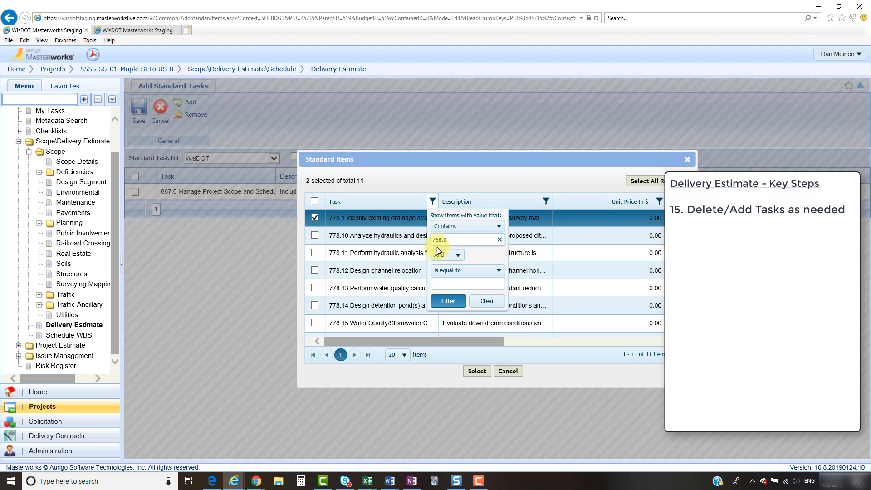
pyautogui.click(446, 302)
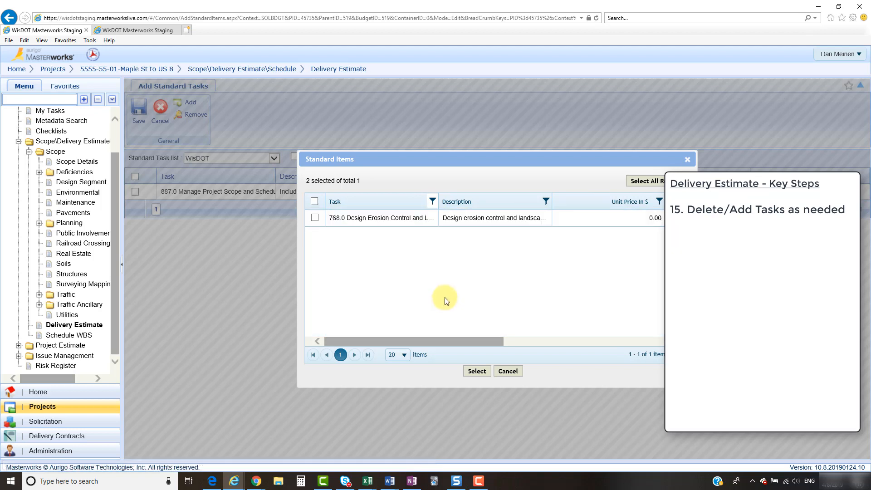
pyautogui.click(314, 217)
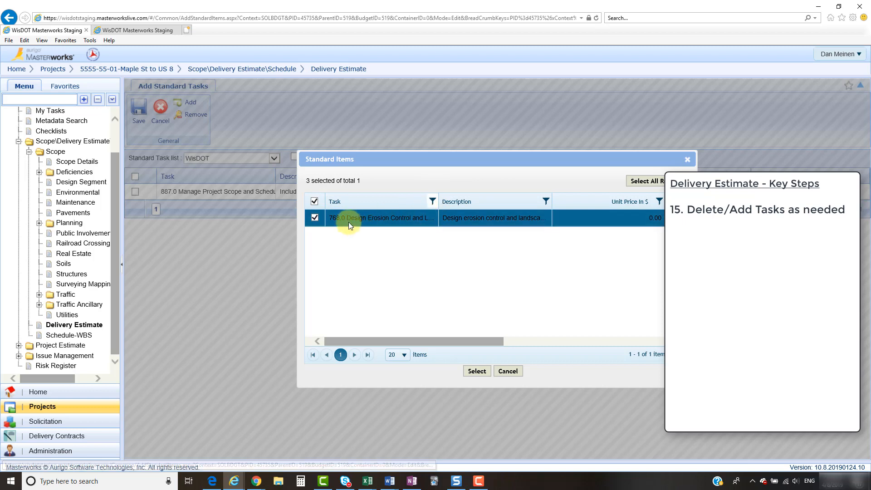
# Filter the standard items for tasks containing "railroad" and select the 886.9 Identify railroad issues task.
pyautogui.click(432, 202)
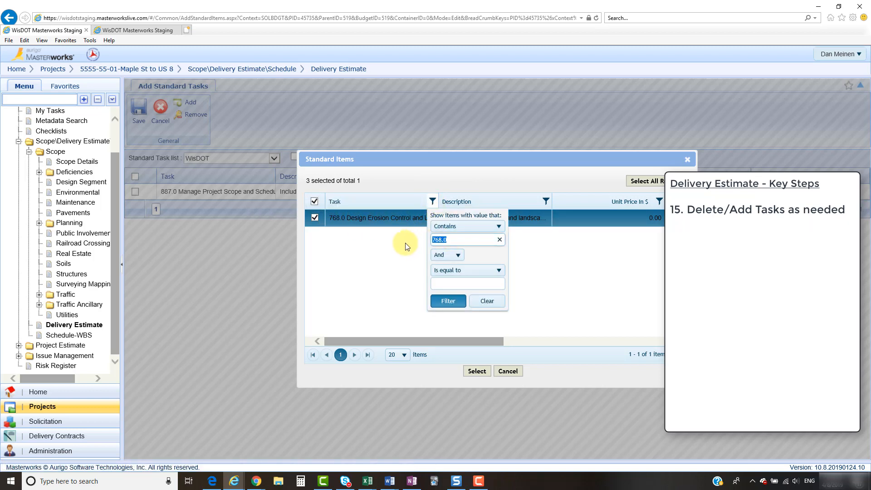
pyautogui.write('railroad')
pyautogui.click(448, 302)
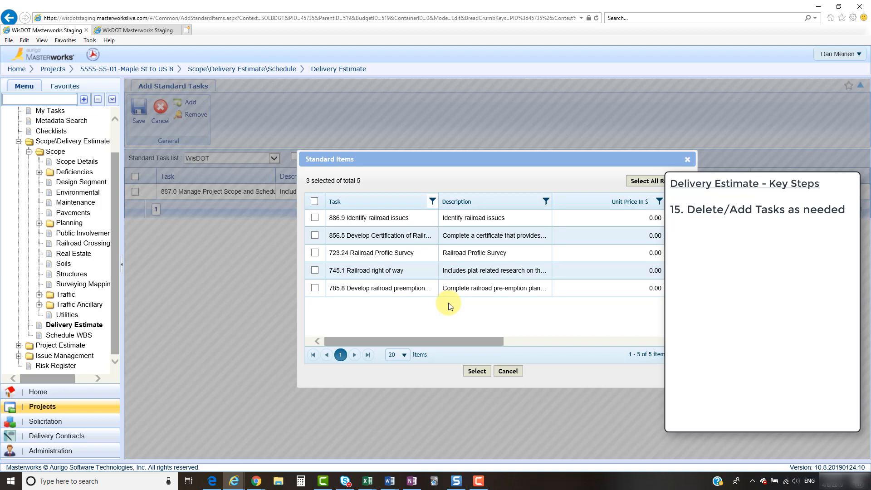
pyautogui.click(314, 218)
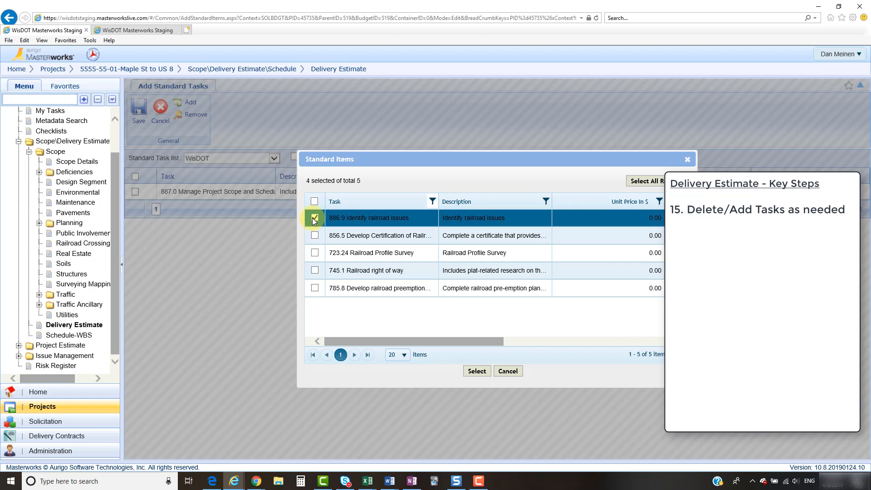
# Add and save the selected standard tasks to the direct labor costs, and expand all activities to review them.
pyautogui.click(476, 370)
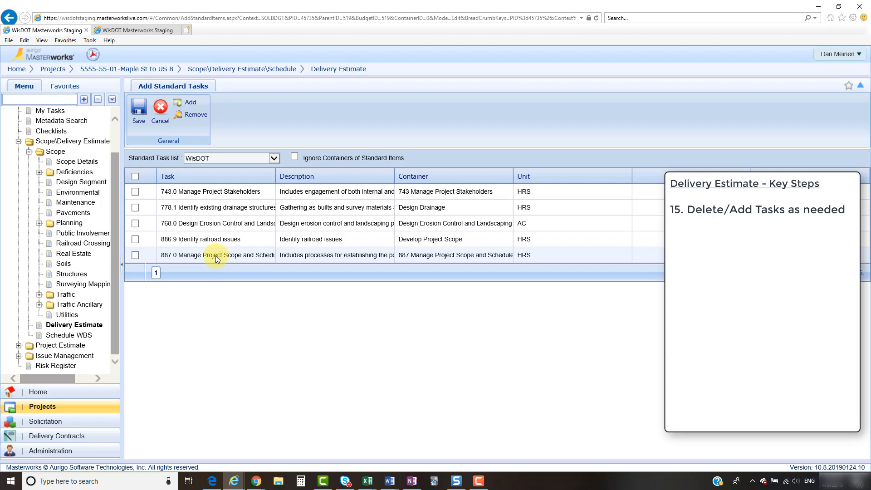
pyautogui.click(139, 111)
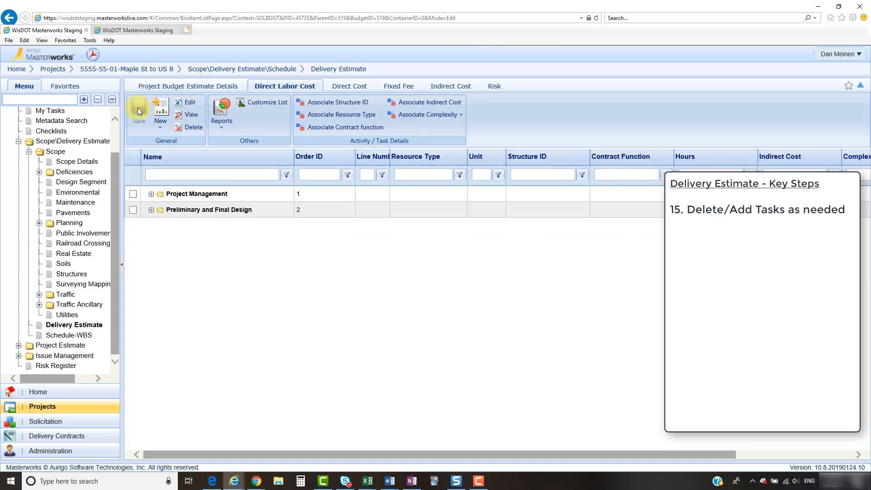
pyautogui.rightClick(192, 194)
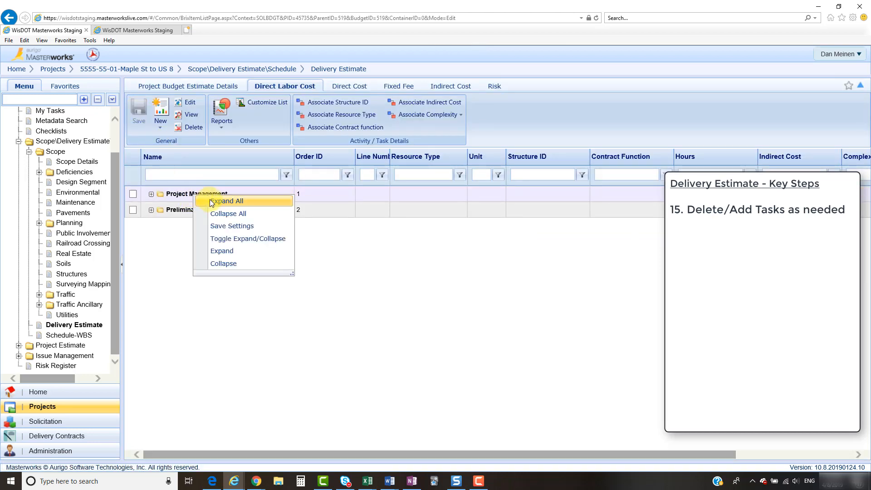
pyautogui.click(210, 200)
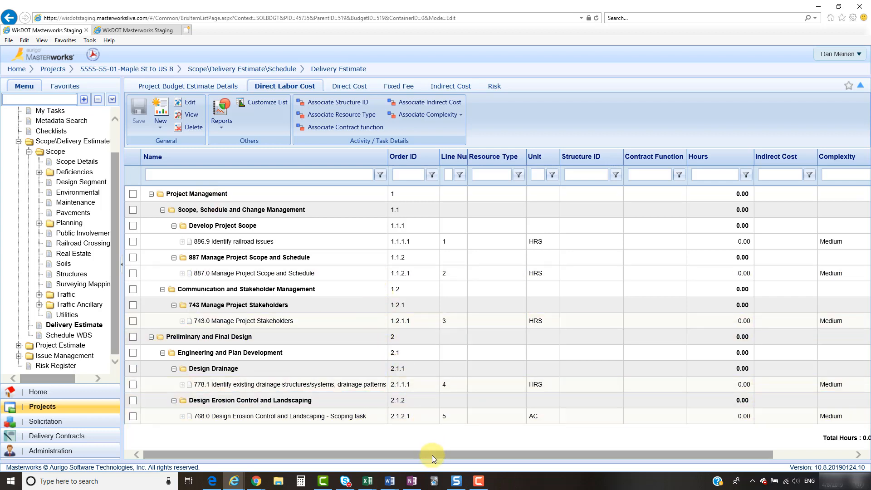
pyautogui.moveTo(431, 455); pyautogui.dragTo(583, 467)
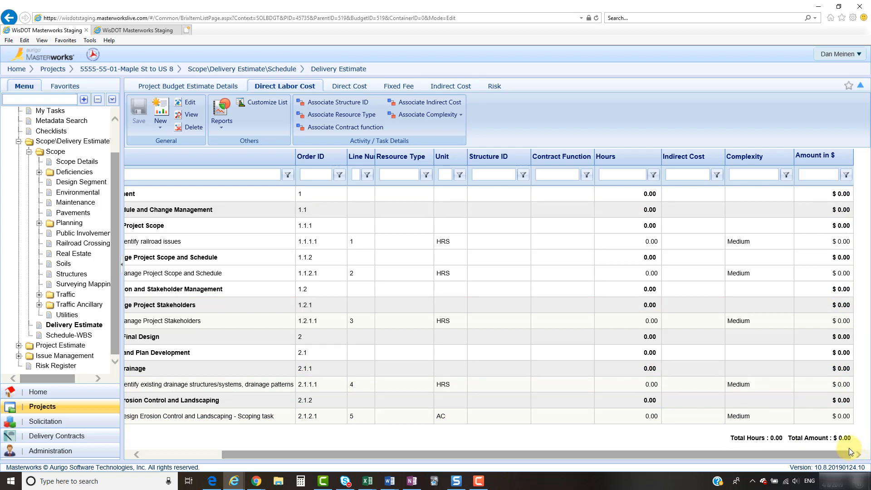
pyautogui.moveTo(847, 454); pyautogui.dragTo(725, 456)
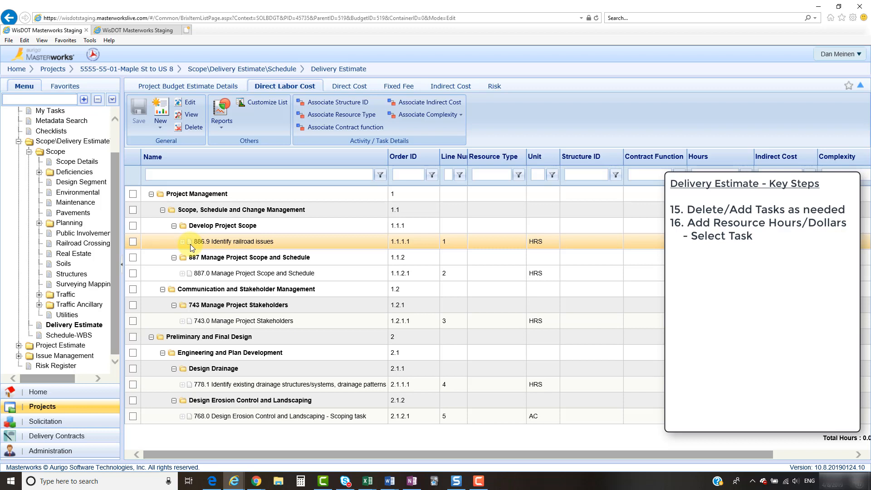
# Open the 886.9 Identify railroad issues task for editing, review its description and choose Medium complexity.
pyautogui.click(133, 242)
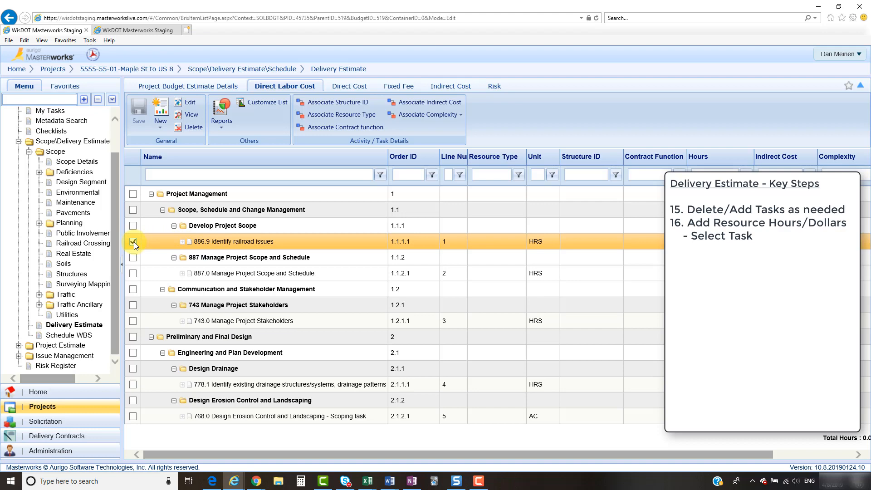
pyautogui.click(189, 105)
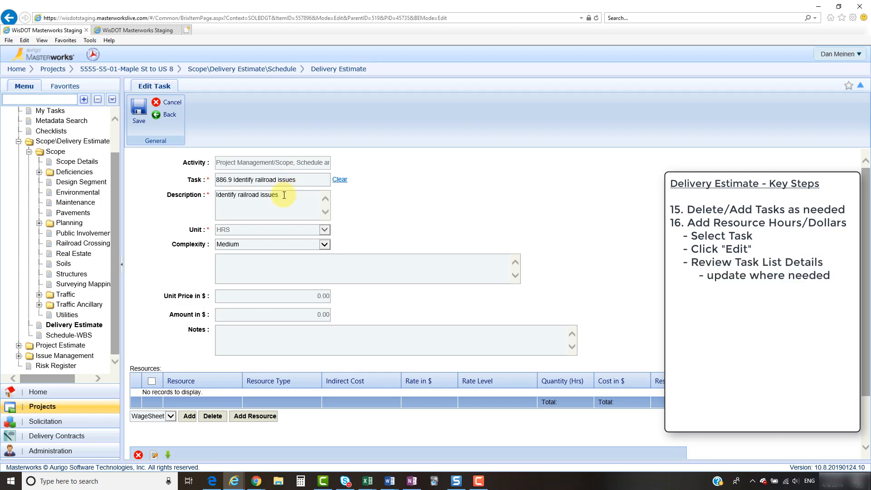
pyautogui.moveTo(282, 195); pyautogui.dragTo(214, 196)
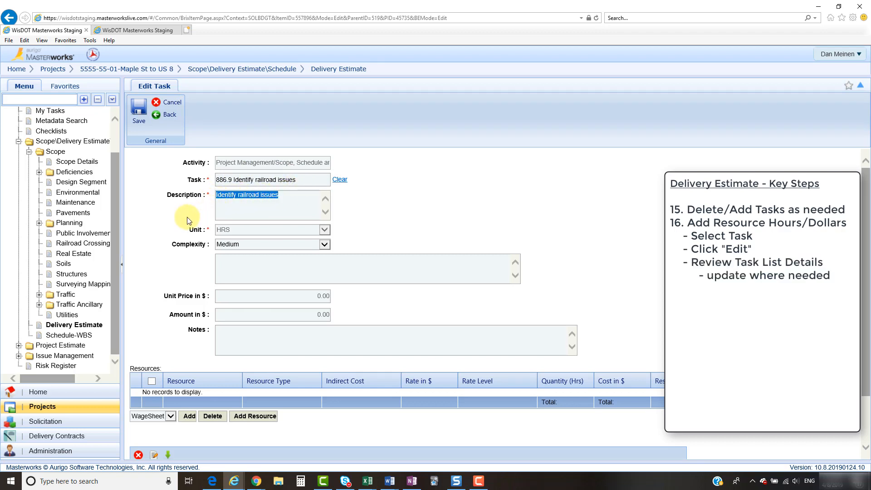
pyautogui.click(228, 211)
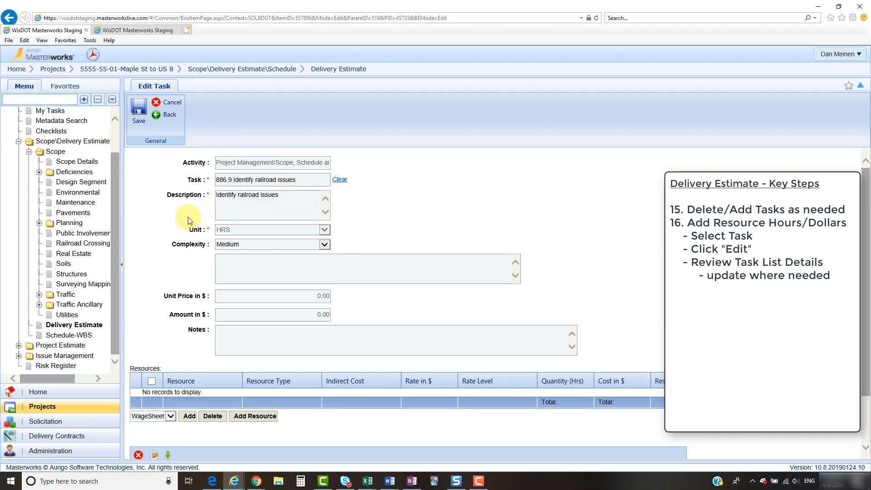
pyautogui.click(302, 244)
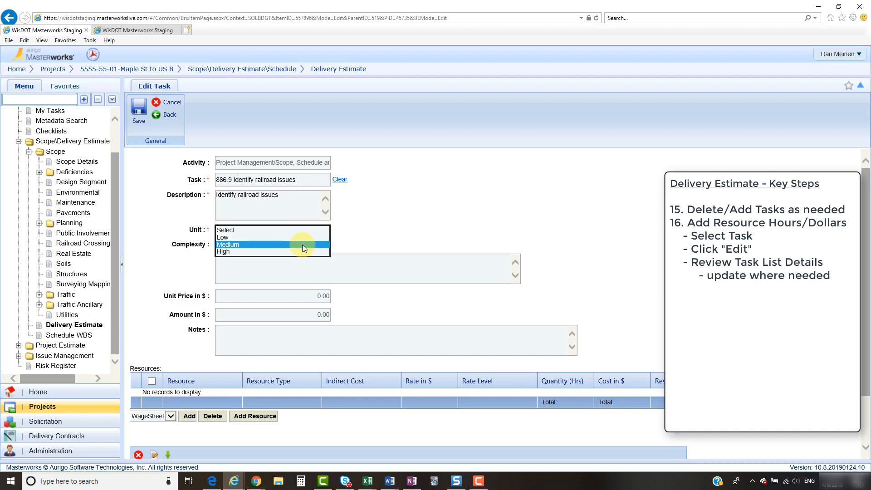
pyautogui.click(252, 245)
pyautogui.click(235, 269)
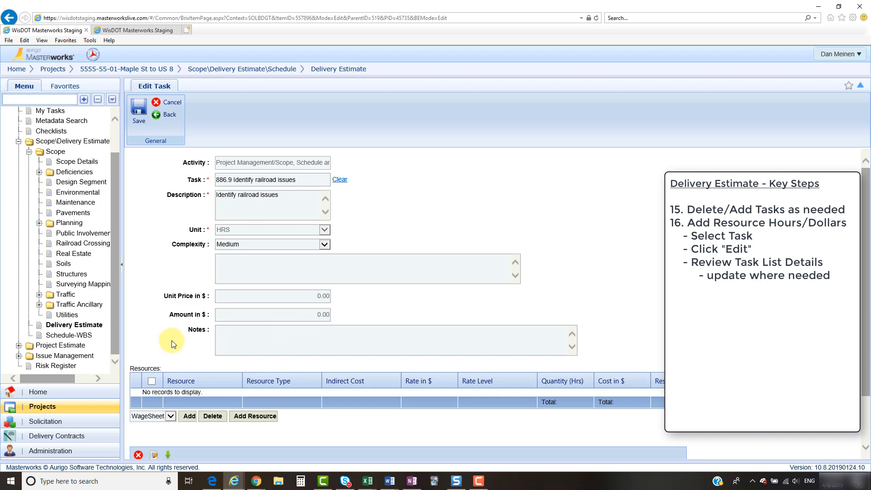
# Filter the resources for names containing "util" and add Utilities Engineer to the 886.9 Identify railroad issues task.
pyautogui.scroll(-1, 172, 349)
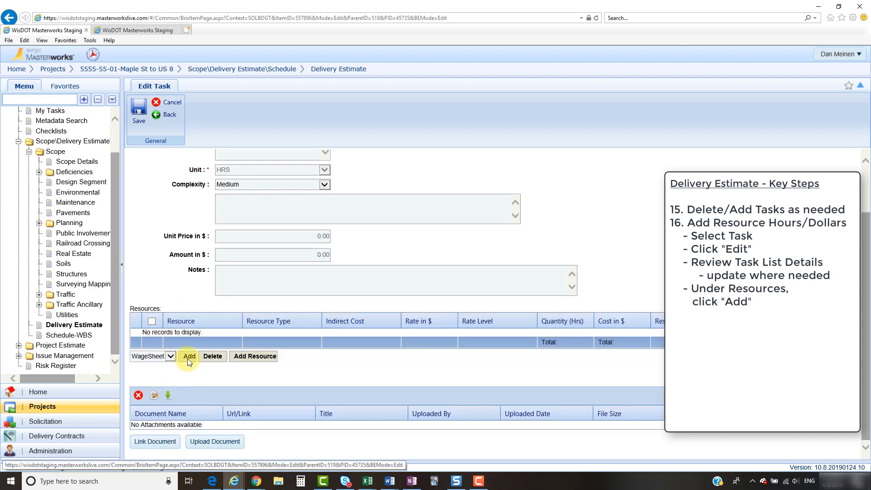
pyautogui.click(187, 356)
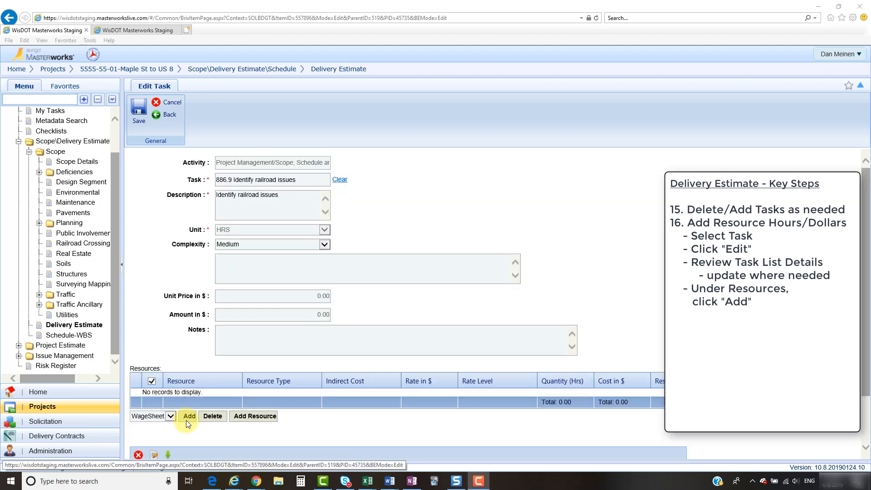
pyautogui.click(186, 418)
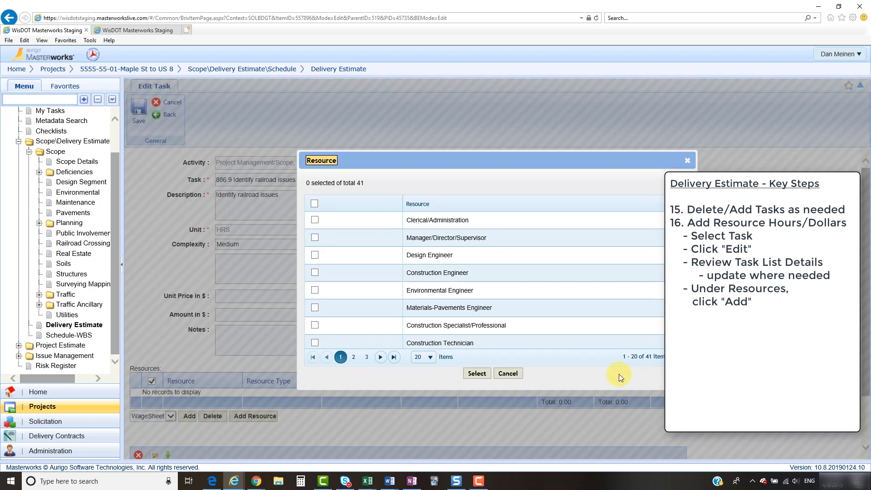
pyautogui.click(674, 204)
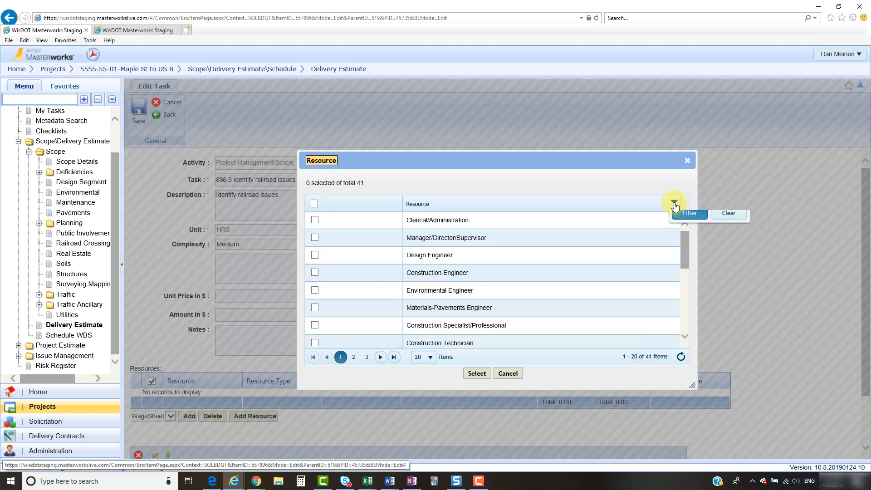
pyautogui.click(685, 228)
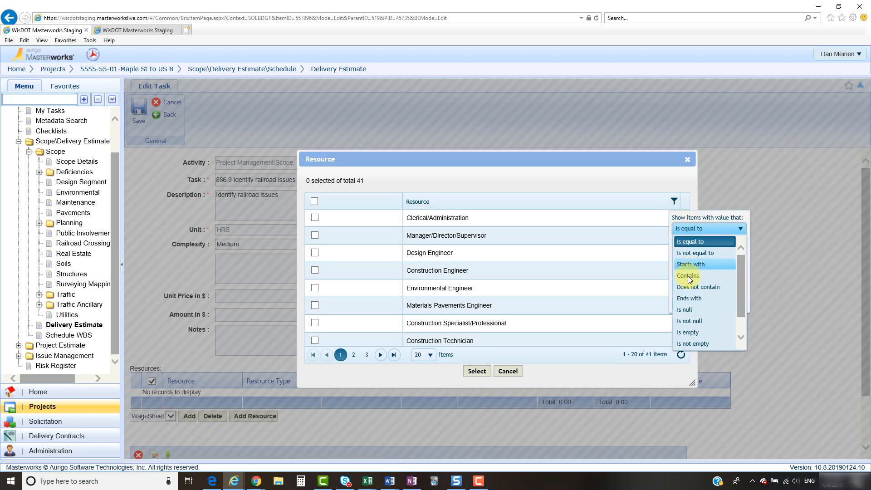
pyautogui.click(687, 276)
pyautogui.click(688, 240)
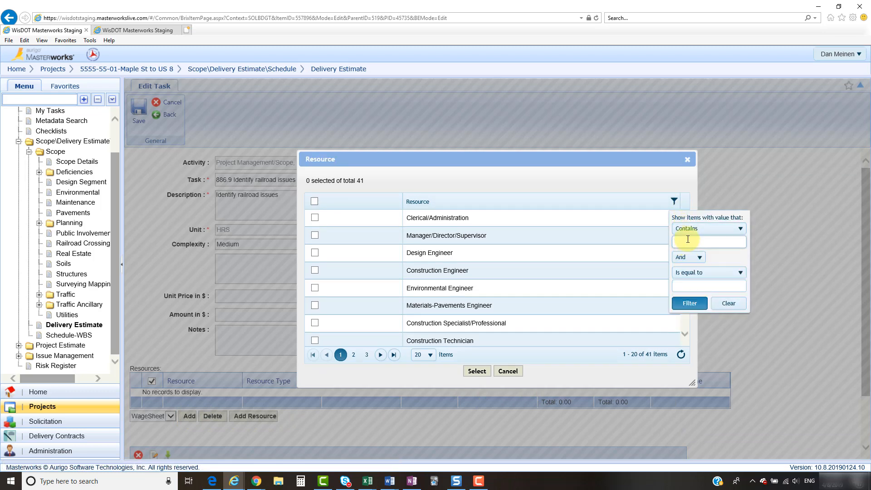
pyautogui.write('util')
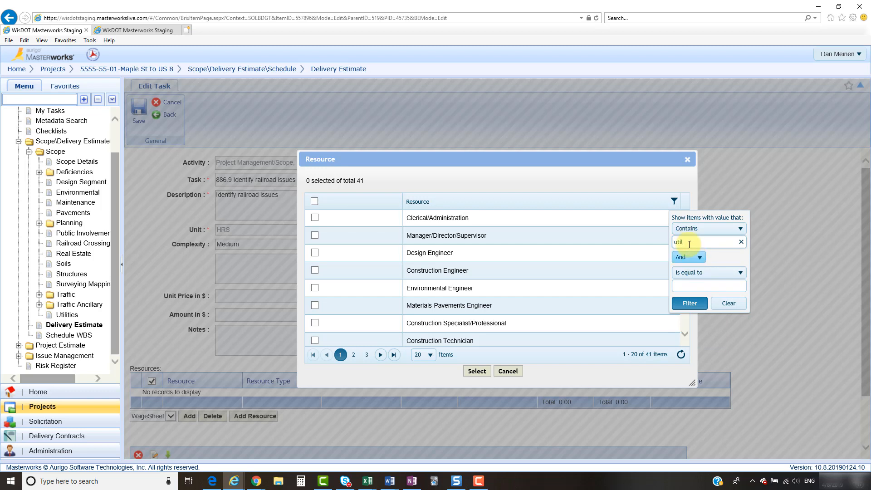
pyautogui.moveTo(683, 241); pyautogui.dragTo(678, 242)
pyautogui.click(690, 303)
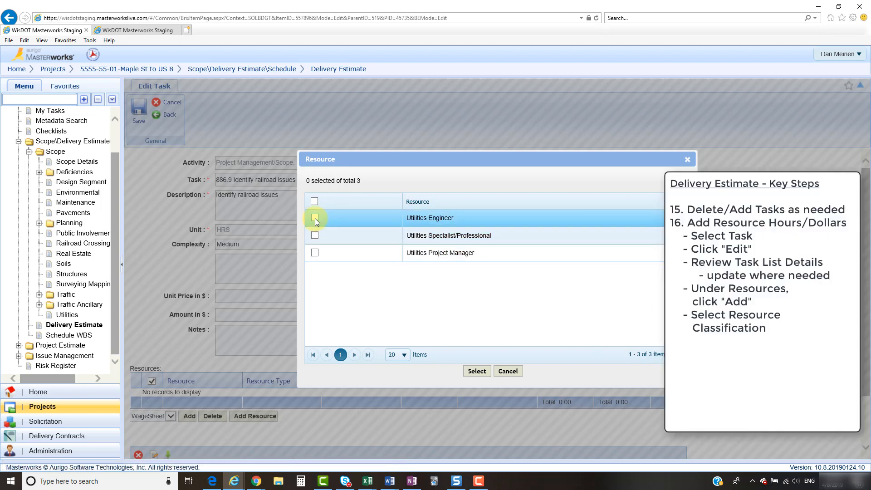
pyautogui.click(315, 218)
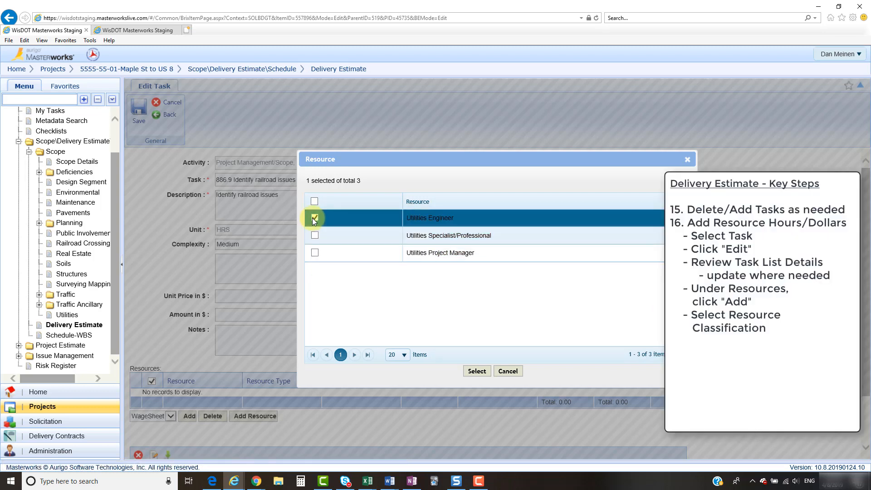
pyautogui.click(476, 370)
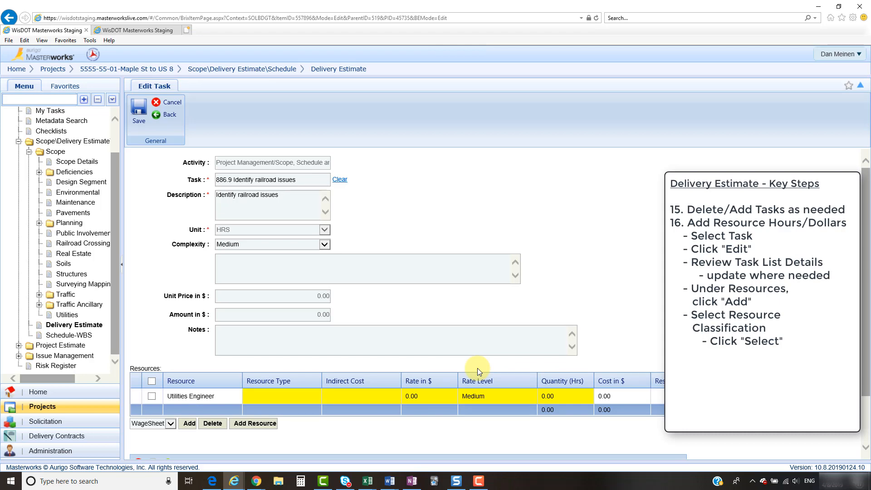
# Add Utilities Project Manager to the task's resources, filtering the resource names again by those containing "util".
pyautogui.click(189, 422)
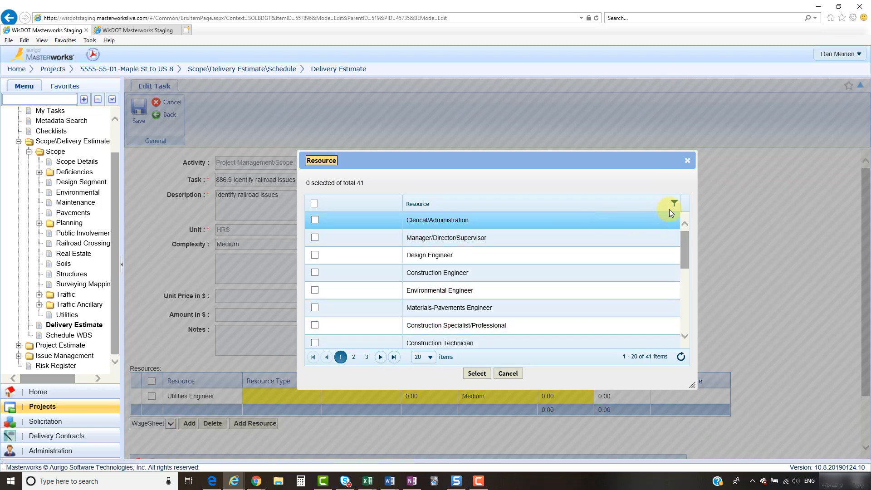
pyautogui.click(674, 203)
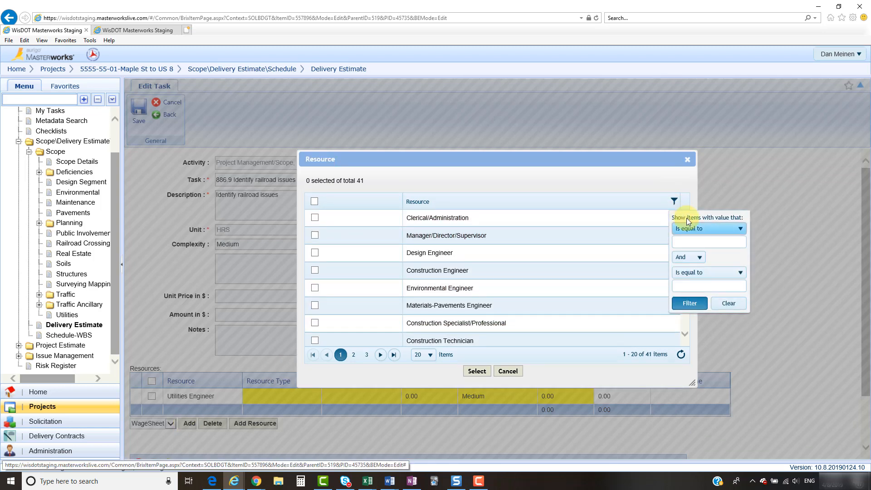
pyautogui.click(694, 228)
pyautogui.click(693, 275)
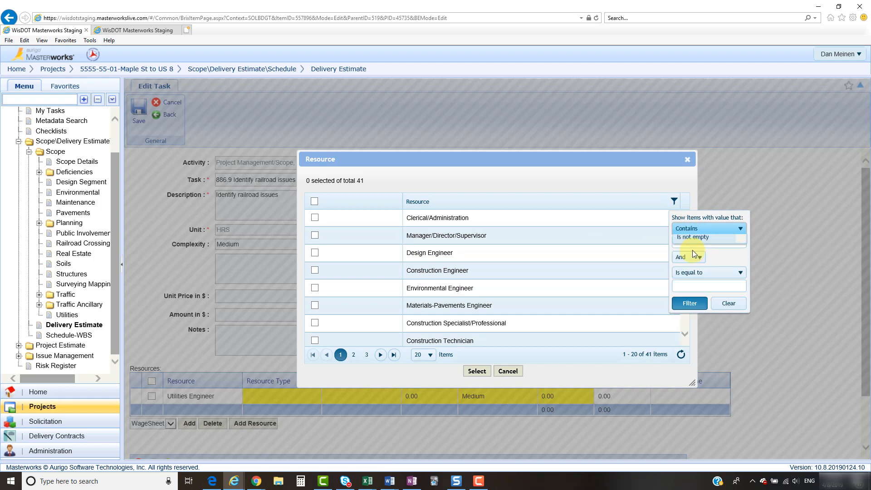
pyautogui.click(690, 241)
pyautogui.write('util')
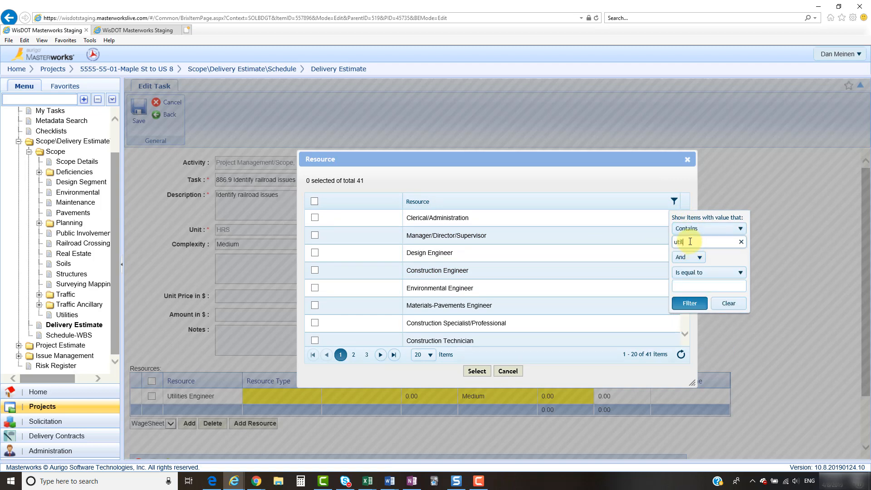
pyautogui.click(690, 302)
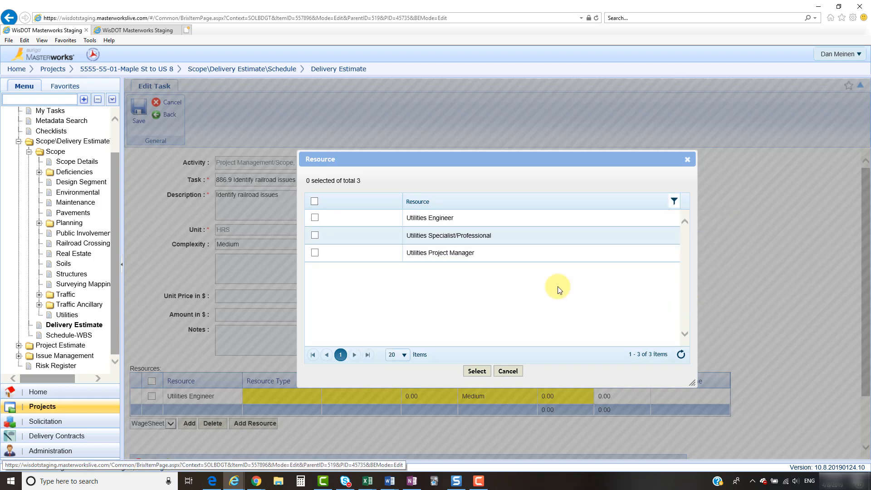
pyautogui.click(315, 252)
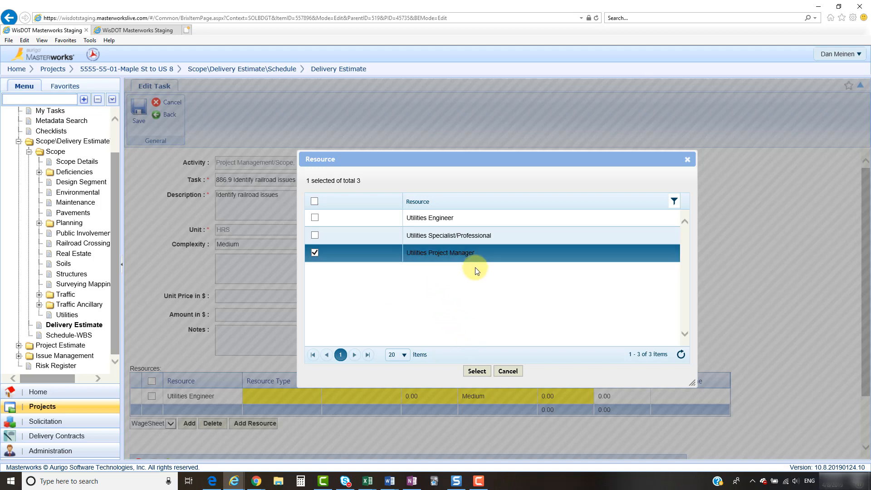
pyautogui.click(479, 370)
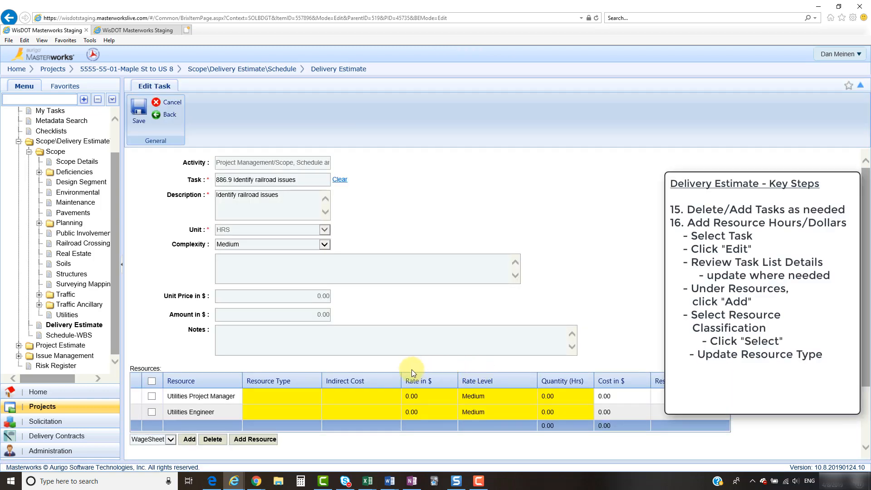
# Set the resource type to Consultant for both the Utilities Project Manager and the Utilities Engineer.
pyautogui.click(283, 402)
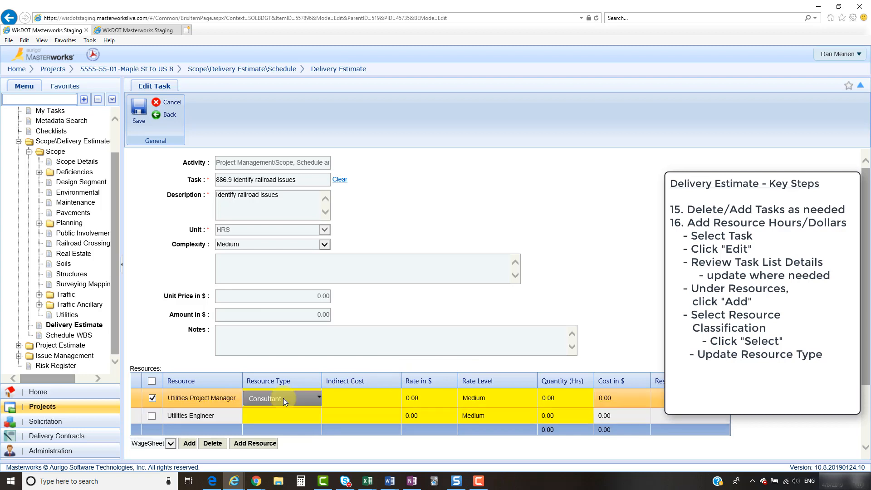
pyautogui.click(317, 397)
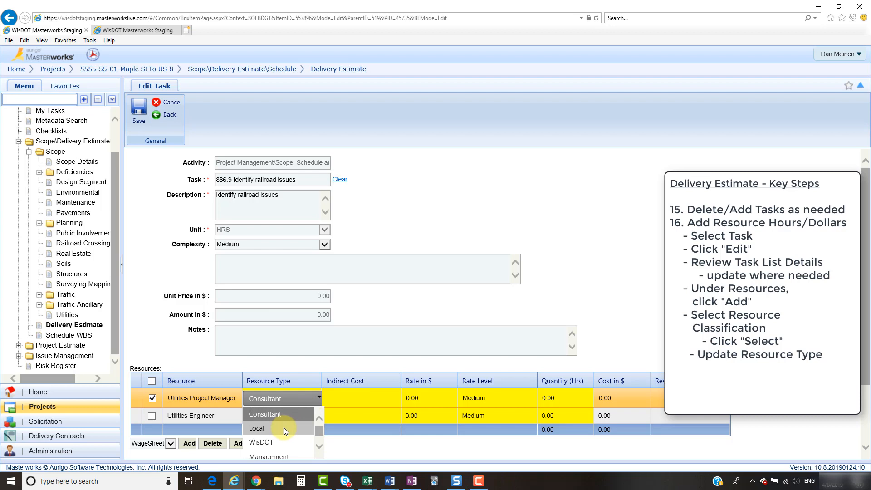
pyautogui.scroll(-1, 290, 438)
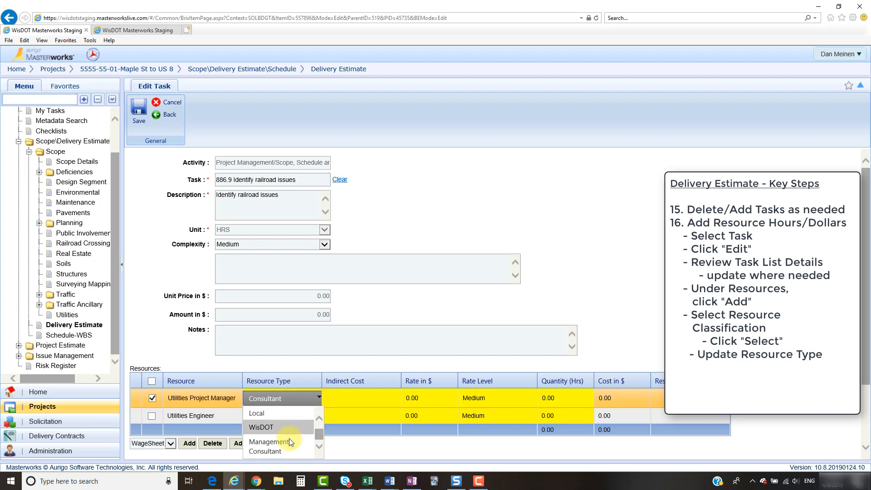
pyautogui.scroll(1, 286, 439)
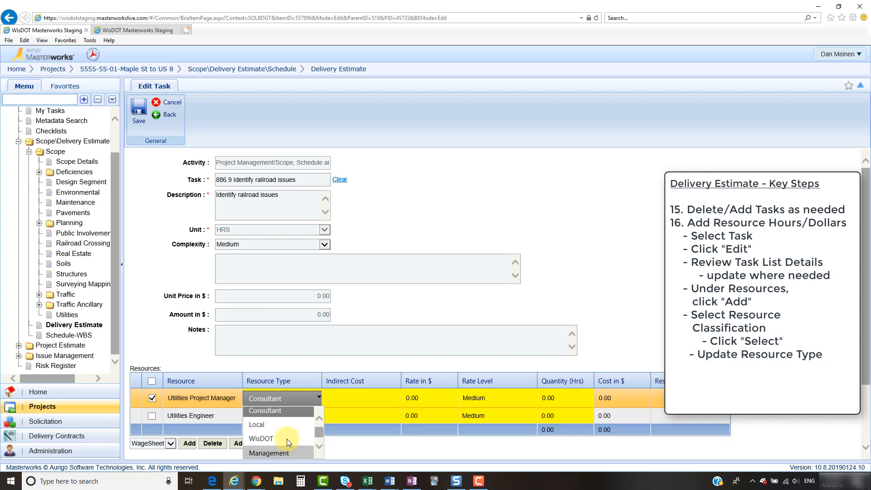
pyautogui.click(276, 415)
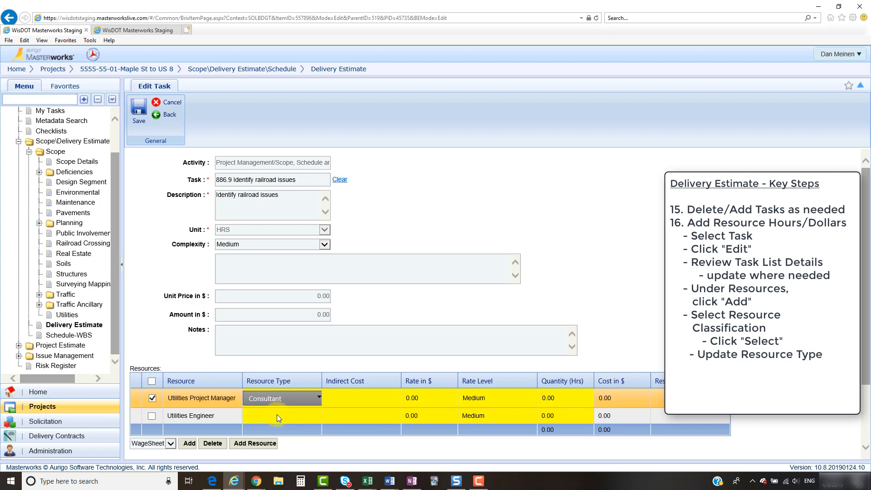
pyautogui.click(278, 416)
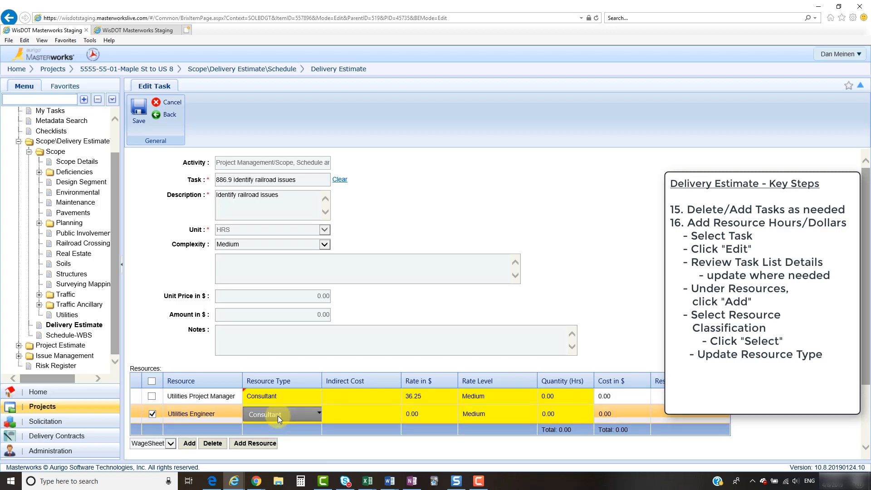
pyautogui.click(277, 416)
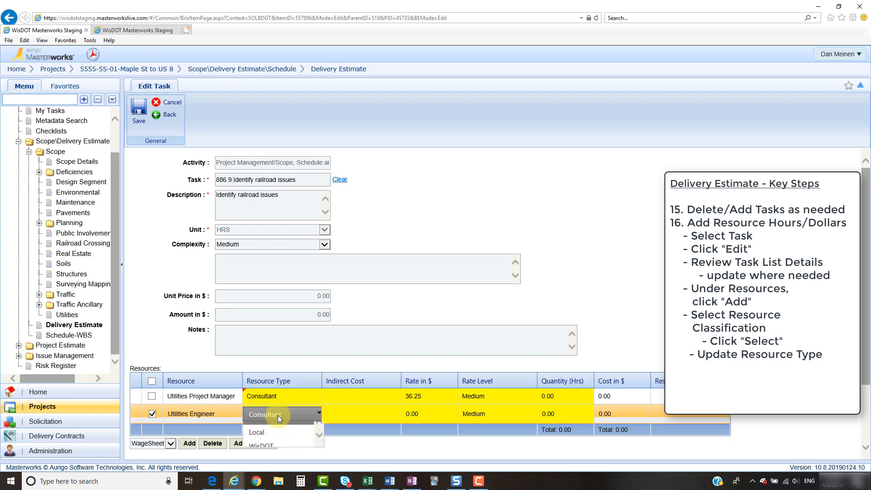
pyautogui.click(278, 415)
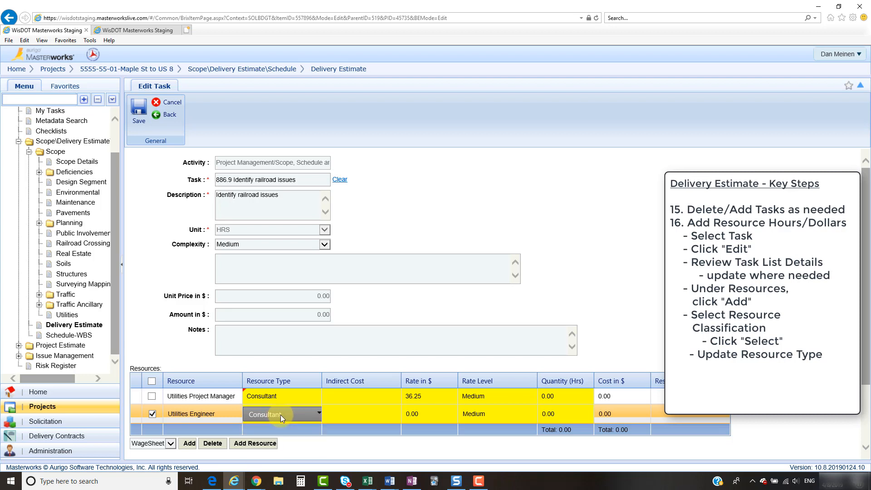
pyautogui.click(321, 446)
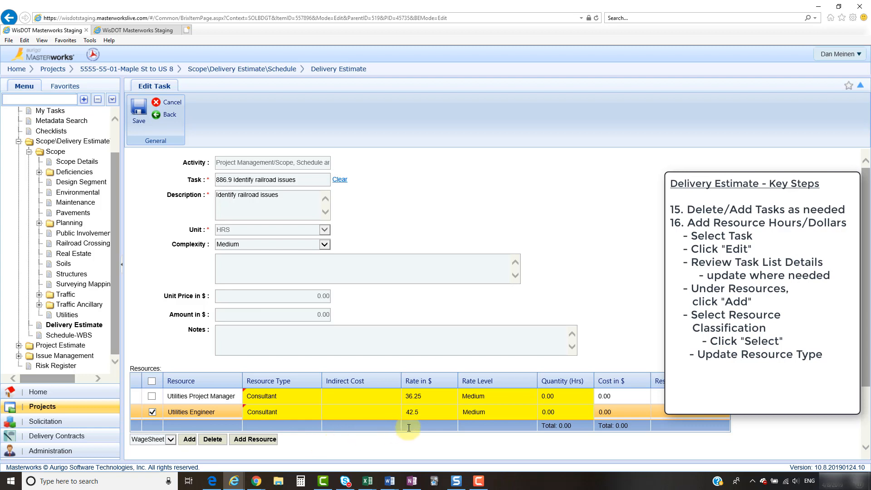
# Set the Utilities Project Manager's rate to $37.5 and the indirect cost of both resources to Home Office.
pyautogui.click(415, 398)
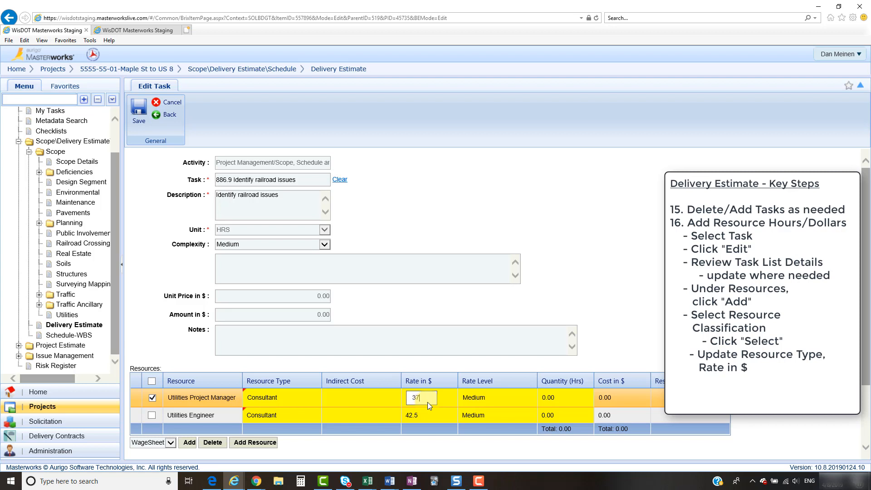
pyautogui.click(575, 298)
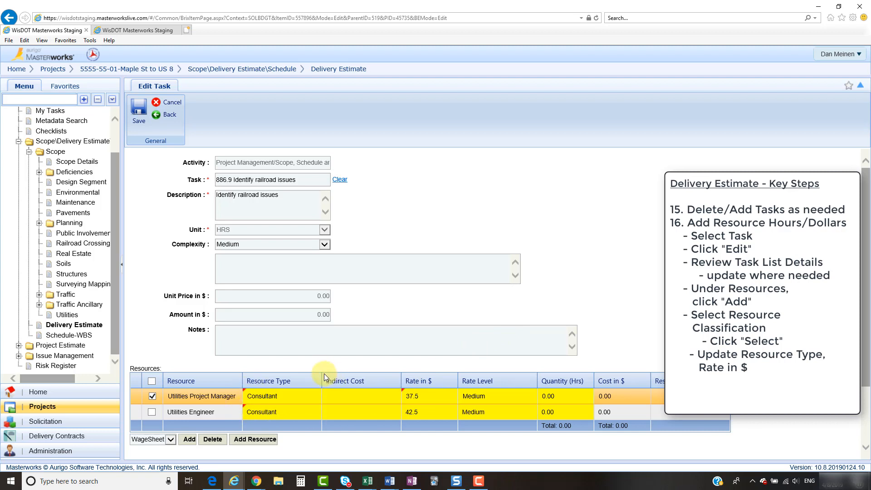
pyautogui.click(360, 396)
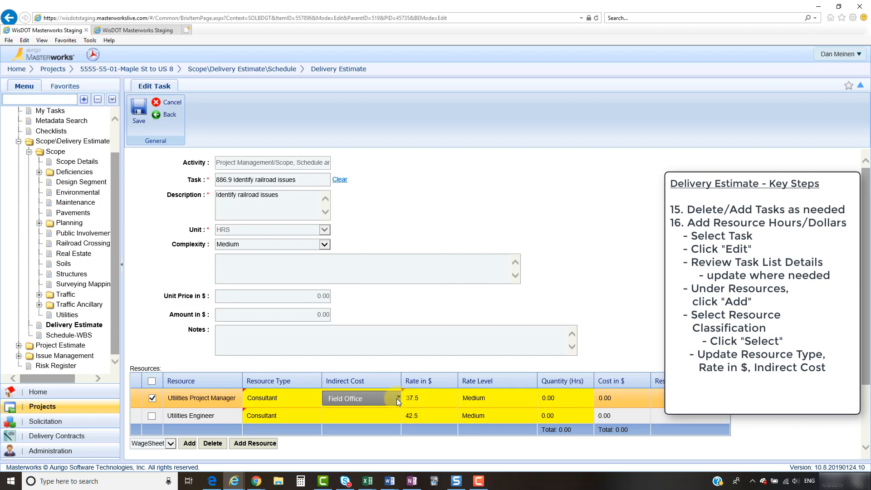
pyautogui.click(397, 398)
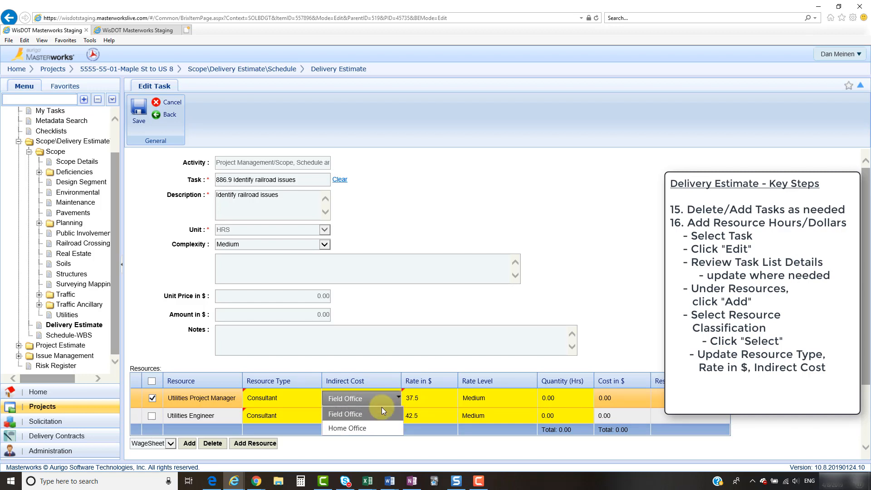
pyautogui.click(358, 428)
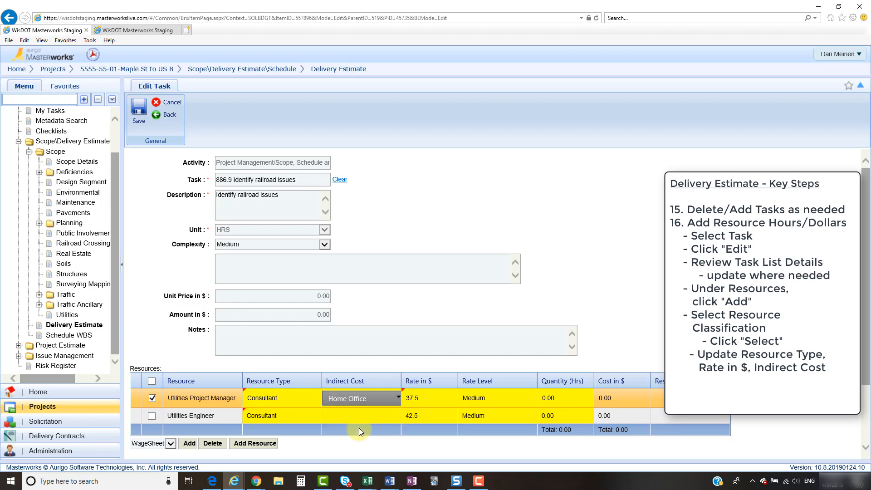
pyautogui.click(363, 417)
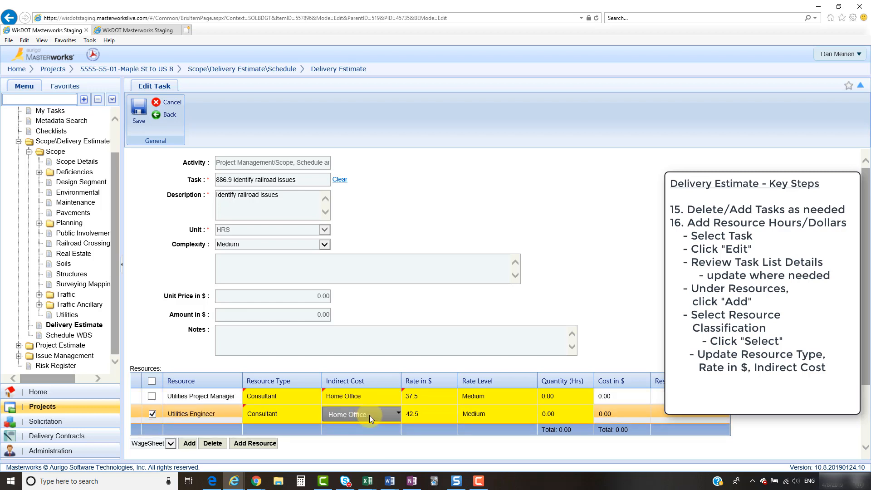
pyautogui.press('Return')
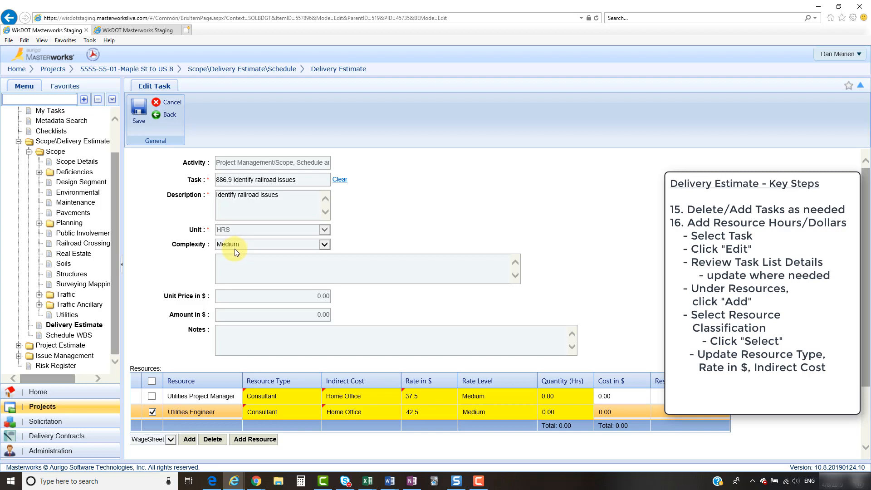
# Set the Utilities Project Manager's quantity to 8 hours.
pyautogui.click(551, 395)
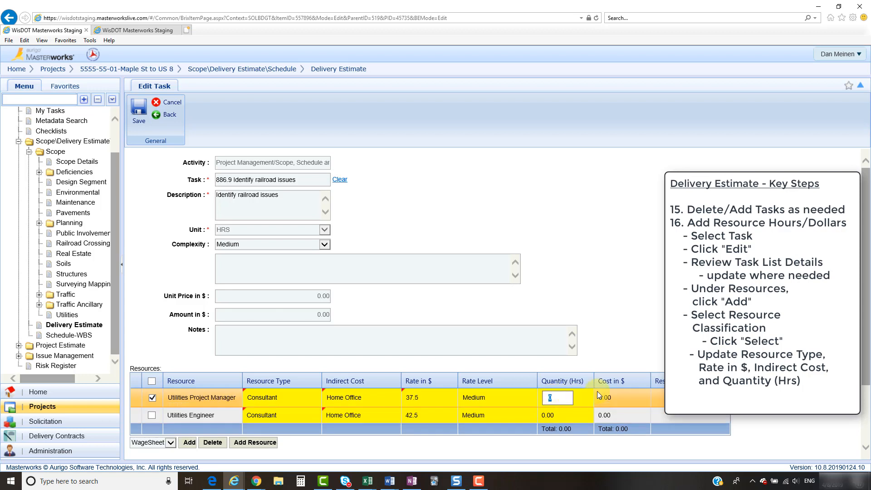
pyautogui.write('8')
pyautogui.press('Return')
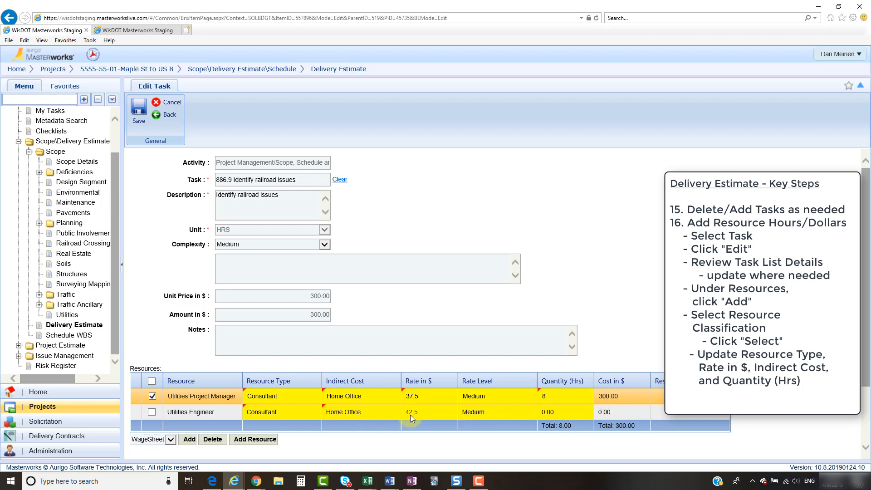
# Set the Utilities Engineer's quantity to 16 hours, then save the task and return to the direct labor task list.
pyautogui.click(549, 411)
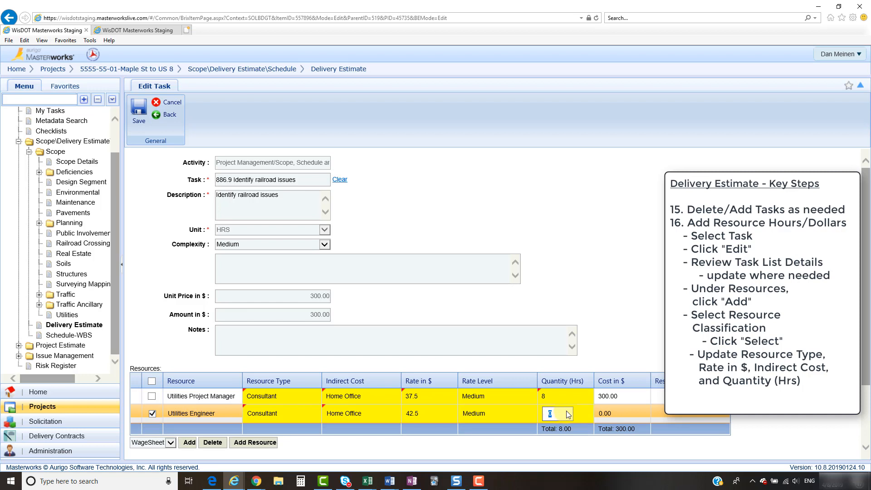
pyautogui.write('16')
pyautogui.press('Return')
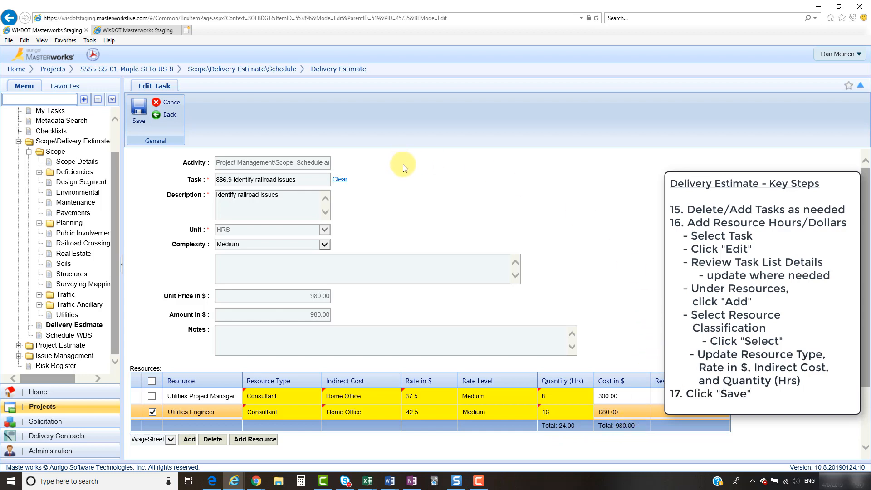
pyautogui.click(139, 113)
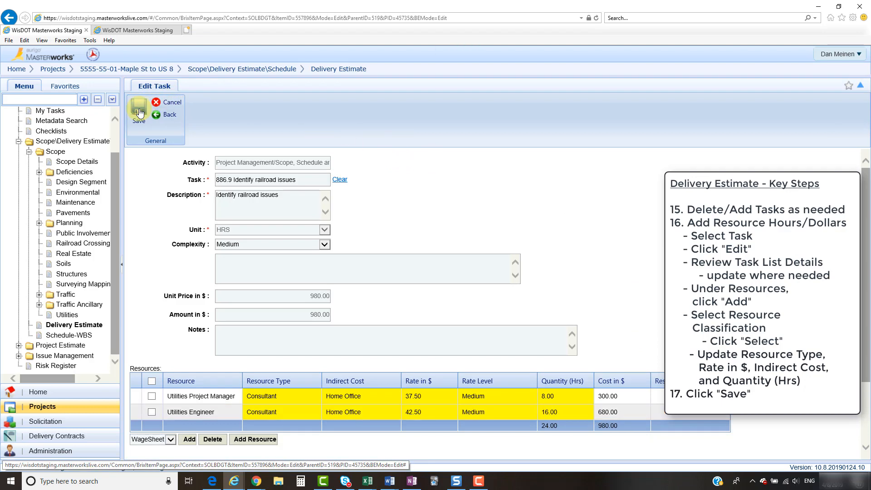
pyautogui.click(167, 119)
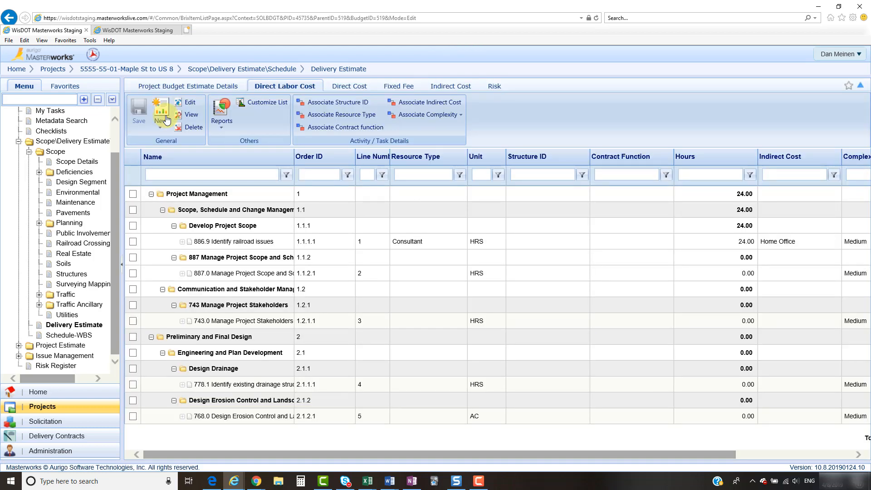
# Mass-associate the Consultant resource type with tasks 887.0, 743.0, 778.1 and 768.0.
pyautogui.click(508, 242)
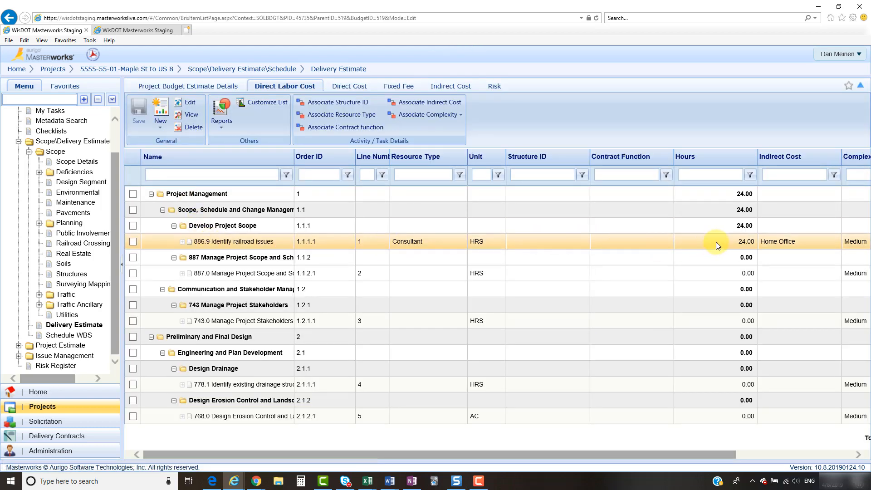
pyautogui.moveTo(705, 454); pyautogui.dragTo(820, 454)
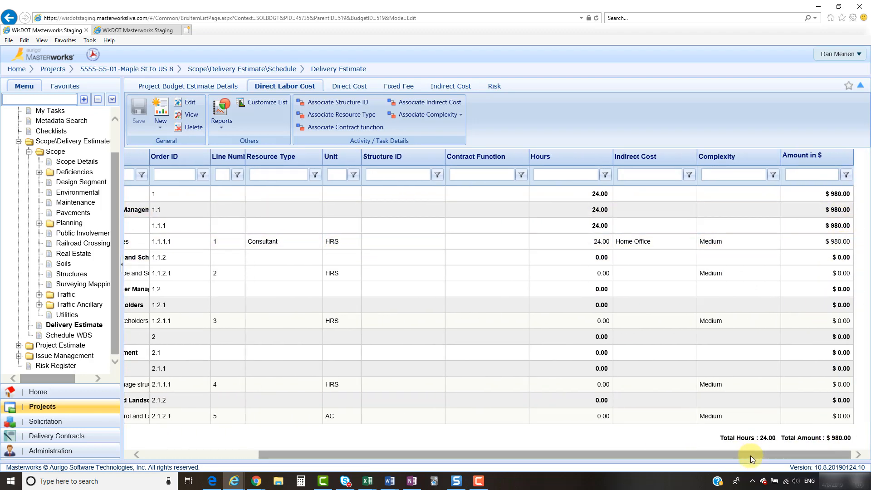
pyautogui.moveTo(747, 452); pyautogui.dragTo(588, 457)
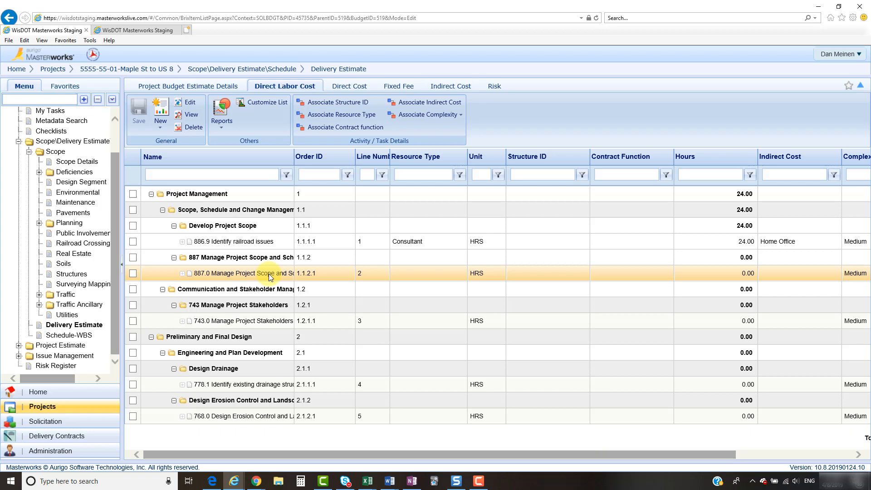
pyautogui.click(132, 273)
pyautogui.click(132, 320)
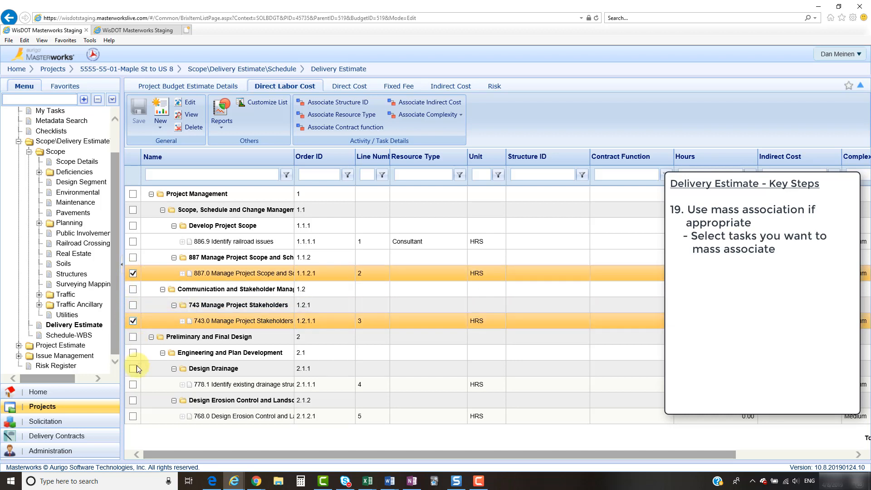
pyautogui.click(133, 384)
pyautogui.click(132, 416)
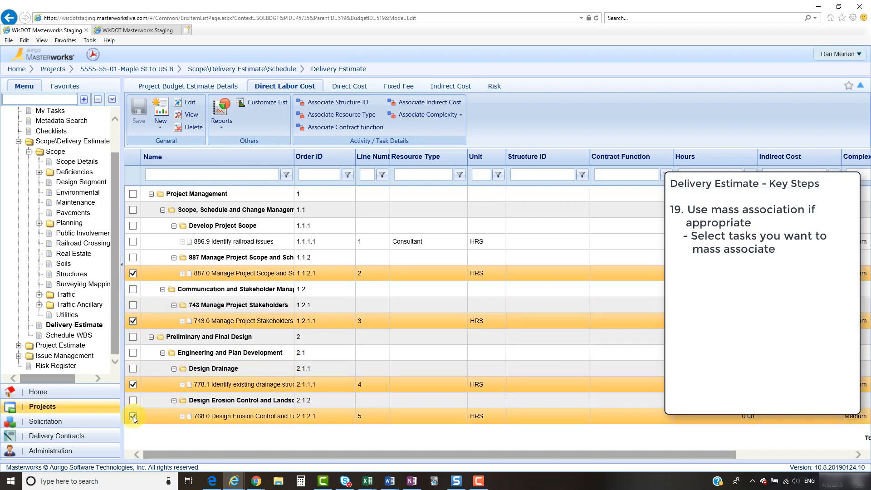
pyautogui.click(354, 119)
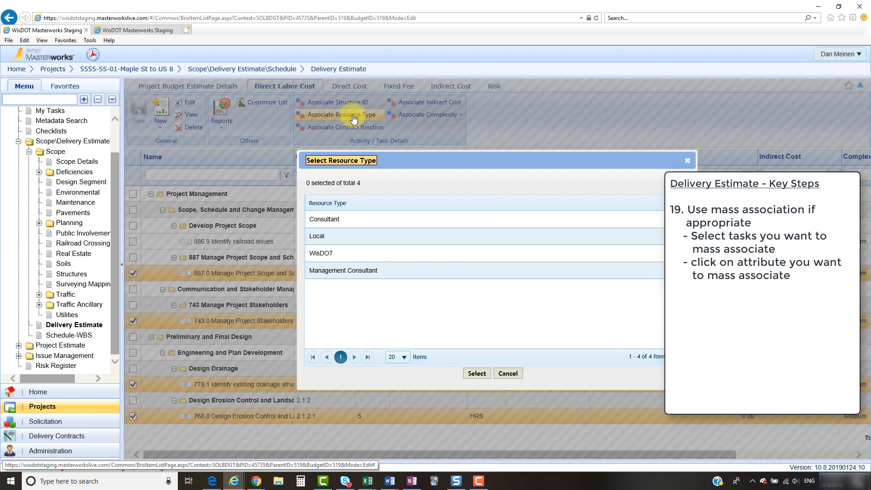
pyautogui.click(343, 222)
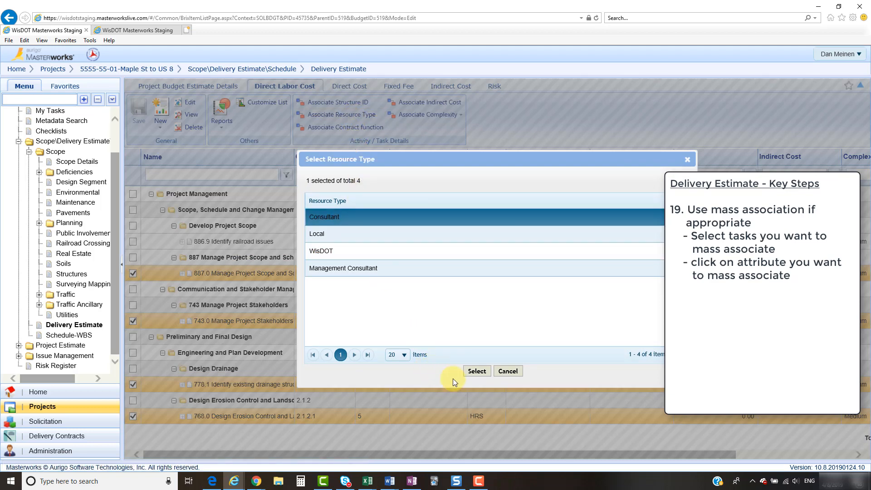
pyautogui.click(476, 371)
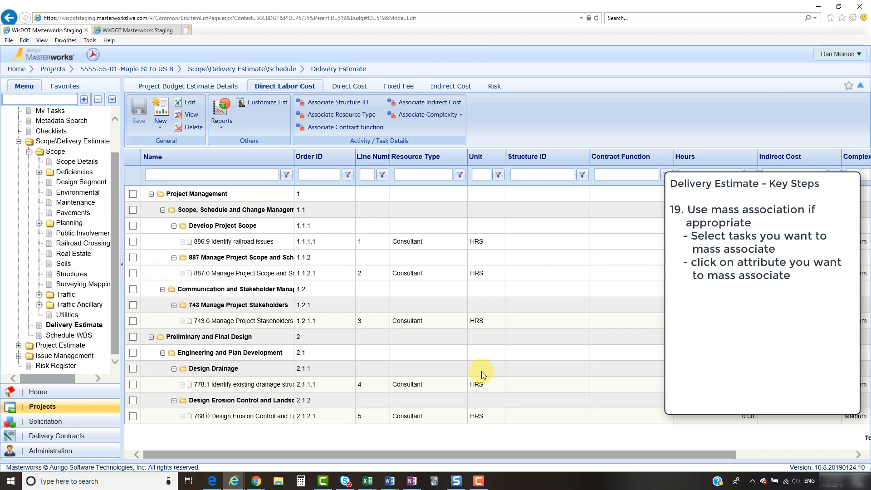
# Mass-associate the Home Office indirect cost with tasks 887.0, 743.0, 778.1 and 768.0.
pyautogui.click(133, 273)
pyautogui.click(133, 320)
pyautogui.click(133, 384)
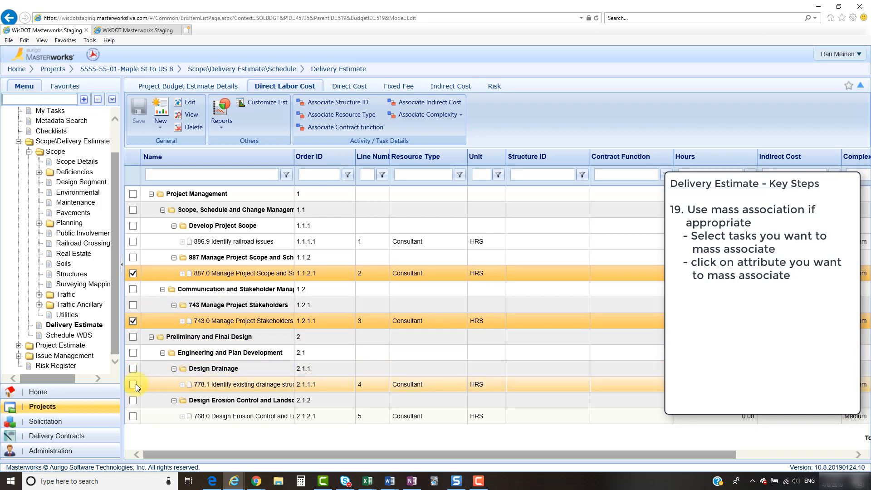
pyautogui.click(133, 415)
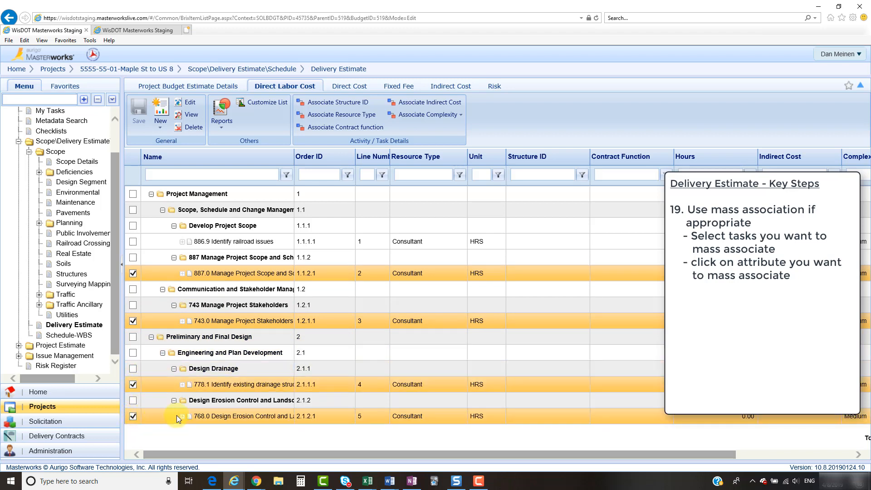
pyautogui.click(431, 108)
pyautogui.click(326, 233)
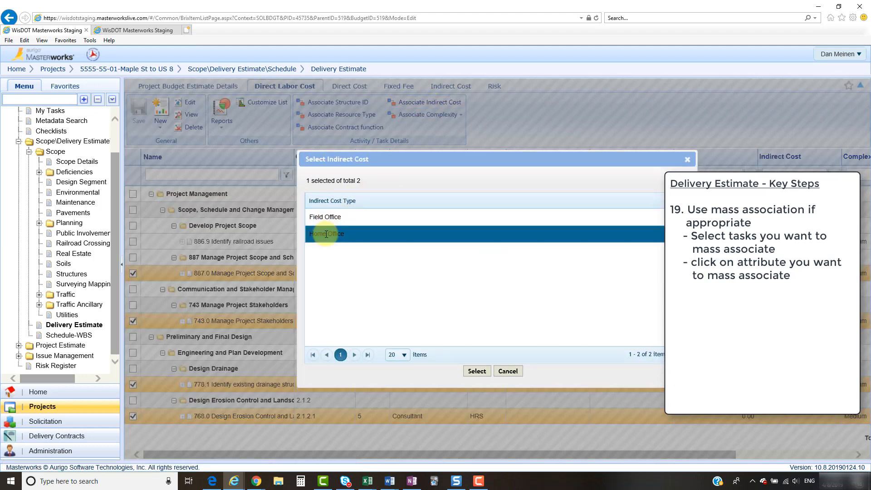
pyautogui.click(477, 371)
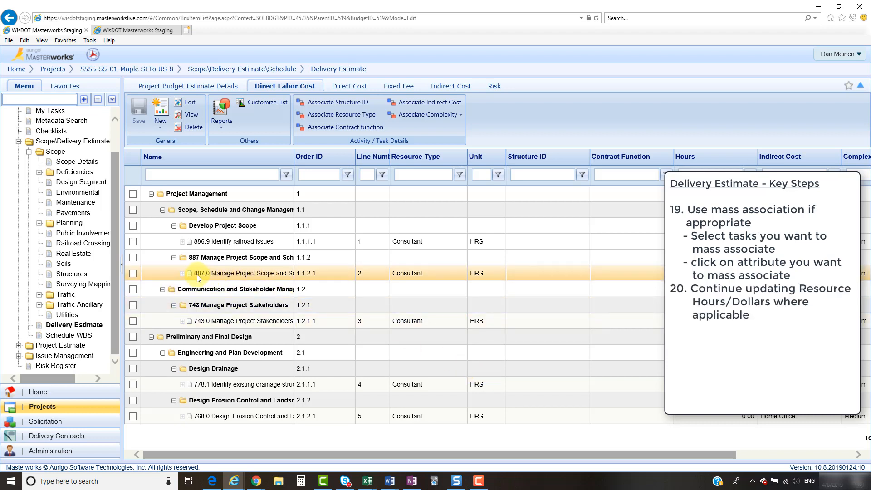
# Set the Design Engineer's quantity on task 887.0 to 25 hours, save it and return to the task list.
pyautogui.click(132, 273)
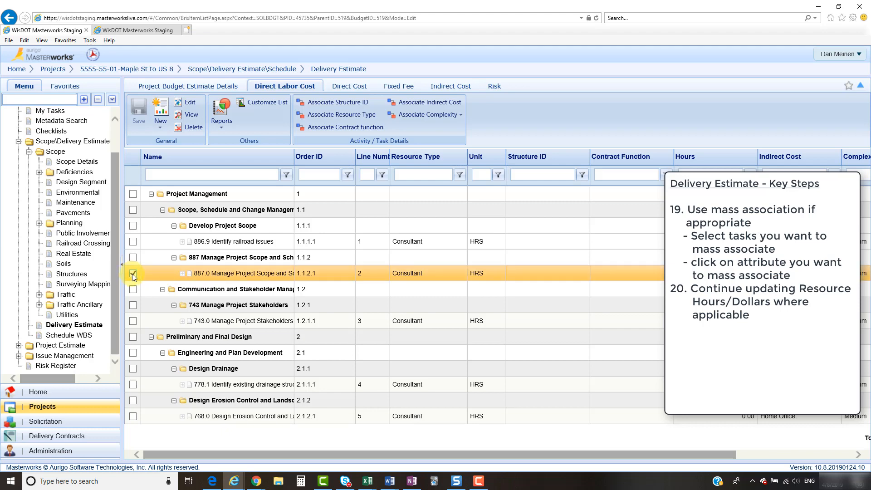
pyautogui.click(190, 104)
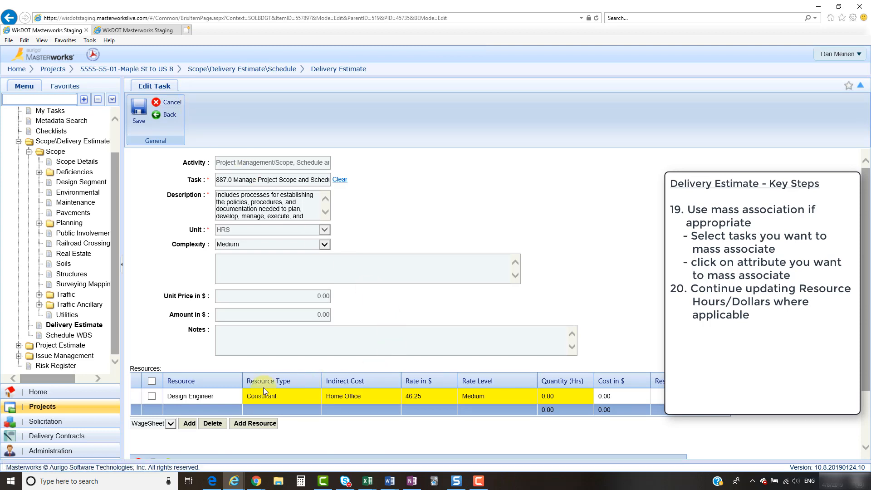
pyautogui.click(556, 397)
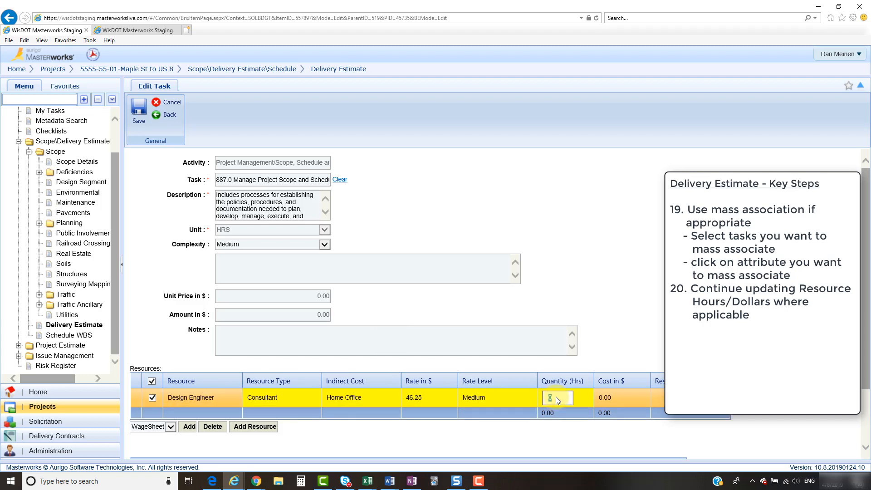
pyautogui.click(653, 359)
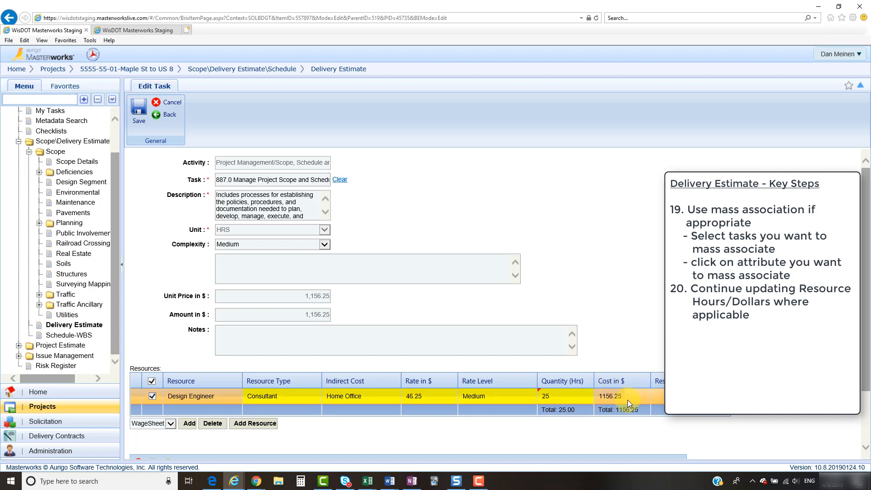
pyautogui.click(141, 116)
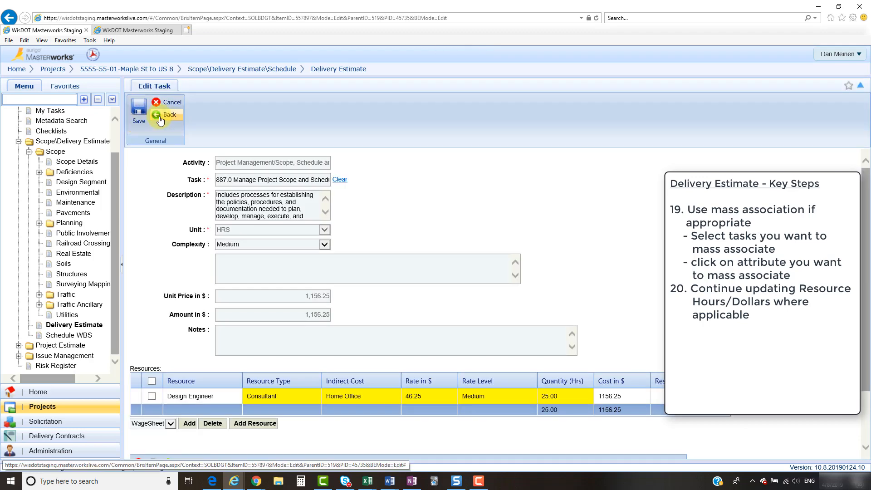
pyautogui.click(160, 115)
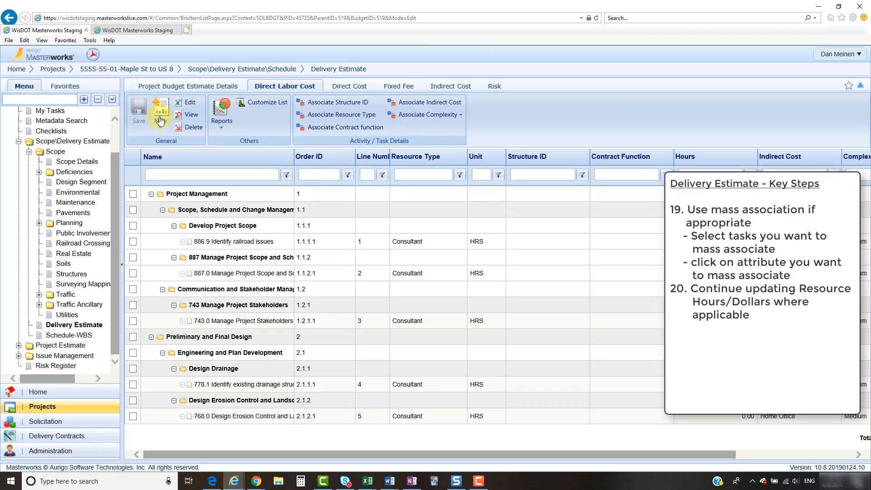
# Set the Clerical/Administration quantity on task 743.0 Manage Project Stakeholders to 25 hours, save it and return to the list.
pyautogui.click(133, 321)
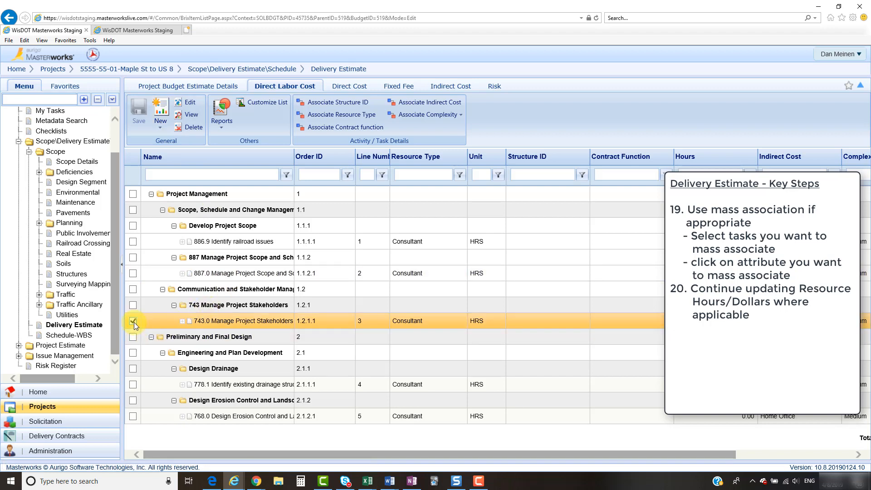
pyautogui.click(190, 104)
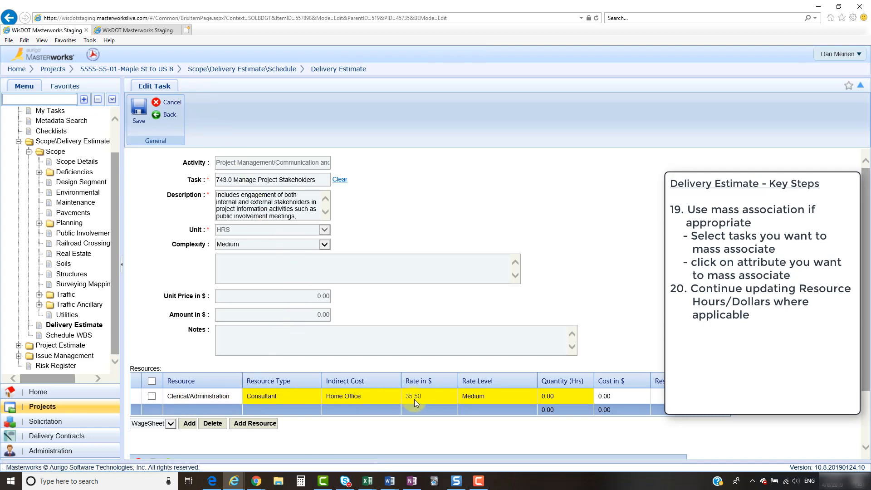
pyautogui.click(558, 396)
pyautogui.click(556, 397)
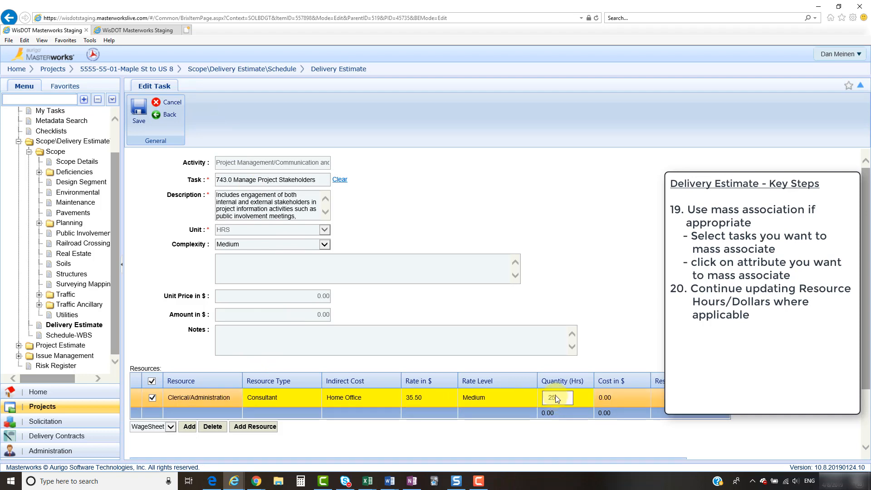
pyautogui.click(586, 308)
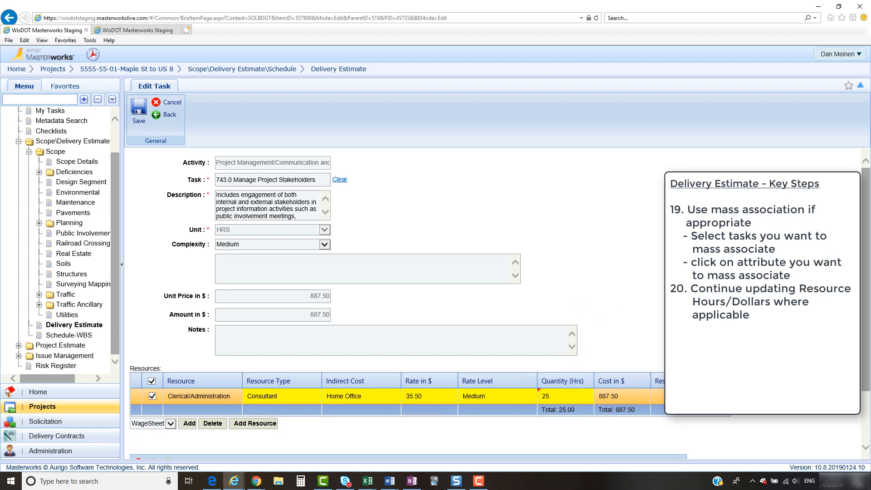
pyautogui.click(139, 113)
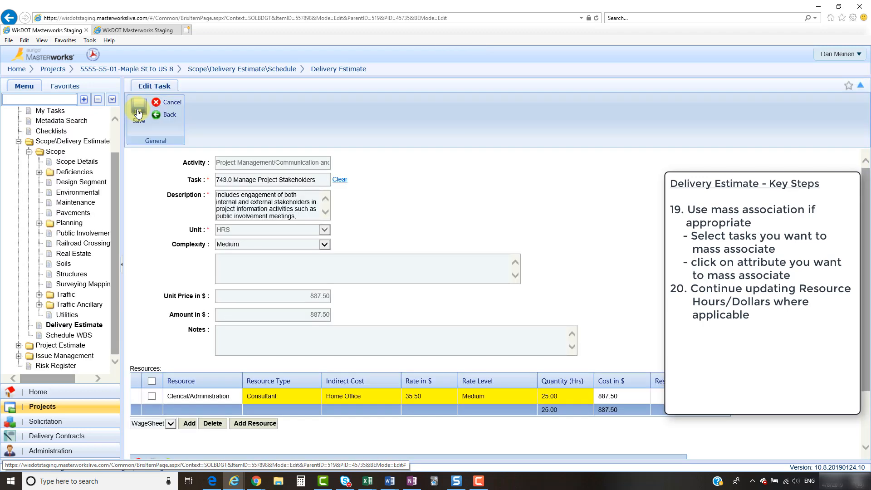
pyautogui.click(166, 117)
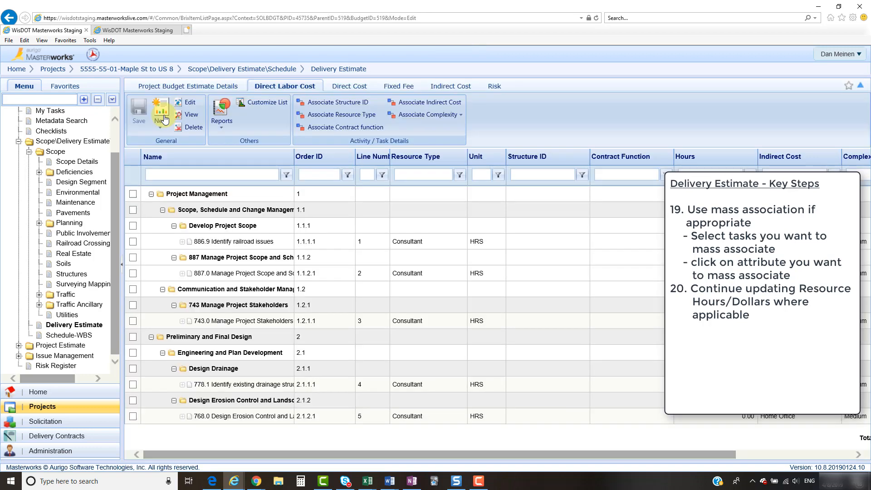
# Set the Structure Specialist's quantity on drainage task 778.1 to 12 hours, save it and return to the list.
pyautogui.click(133, 384)
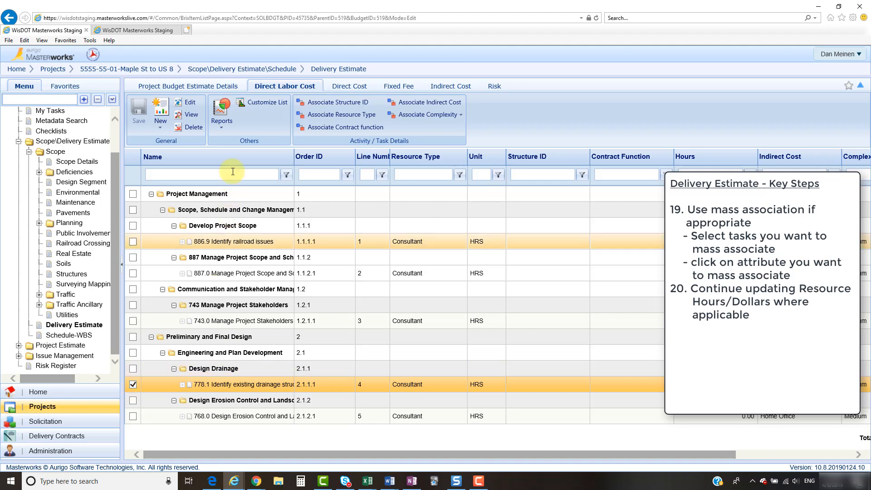
pyautogui.click(189, 104)
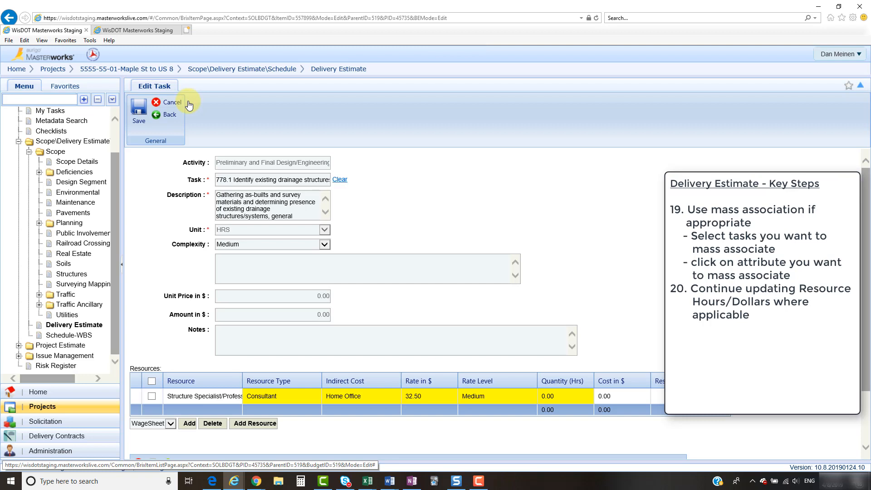
pyautogui.click(545, 396)
pyautogui.click(546, 395)
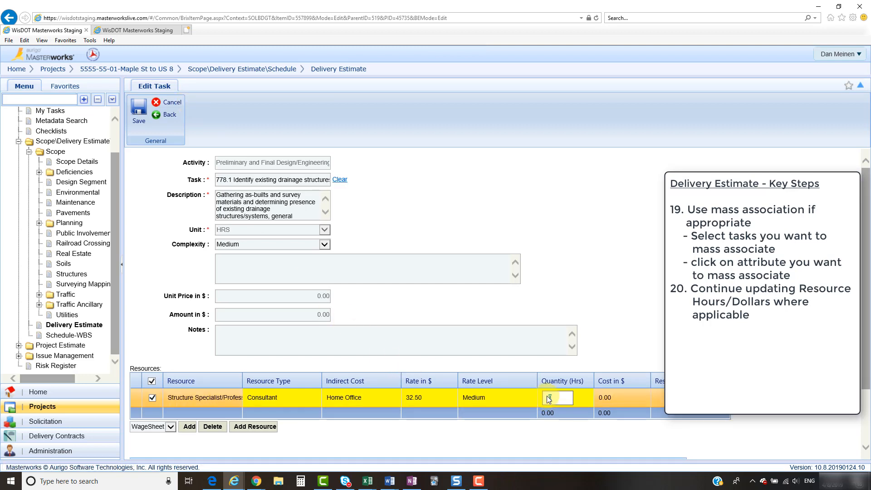
pyautogui.write('12')
pyautogui.click(602, 354)
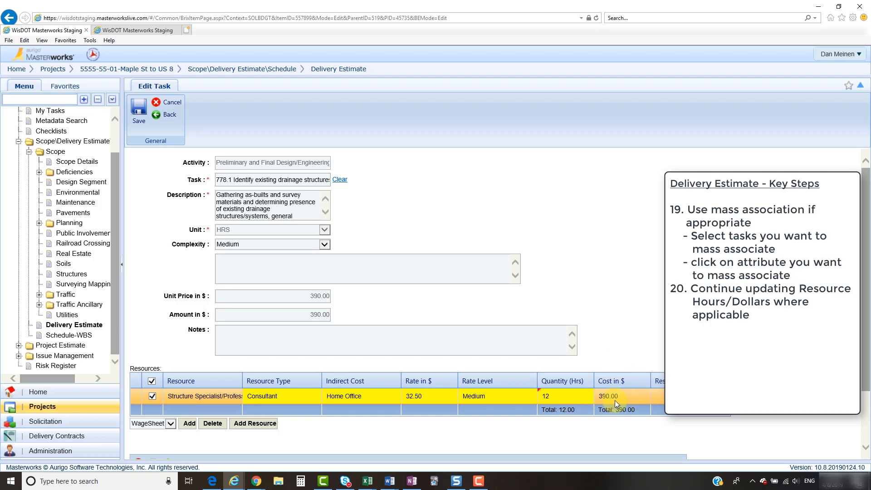
pyautogui.click(144, 110)
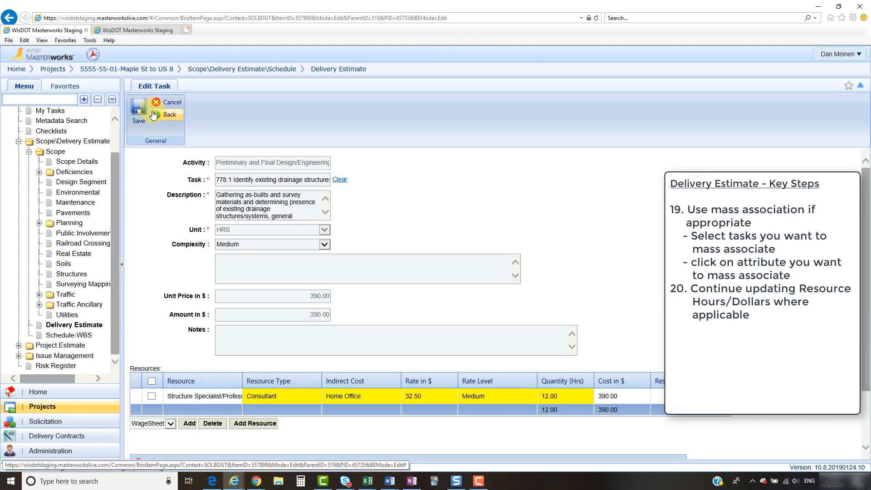
pyautogui.click(169, 117)
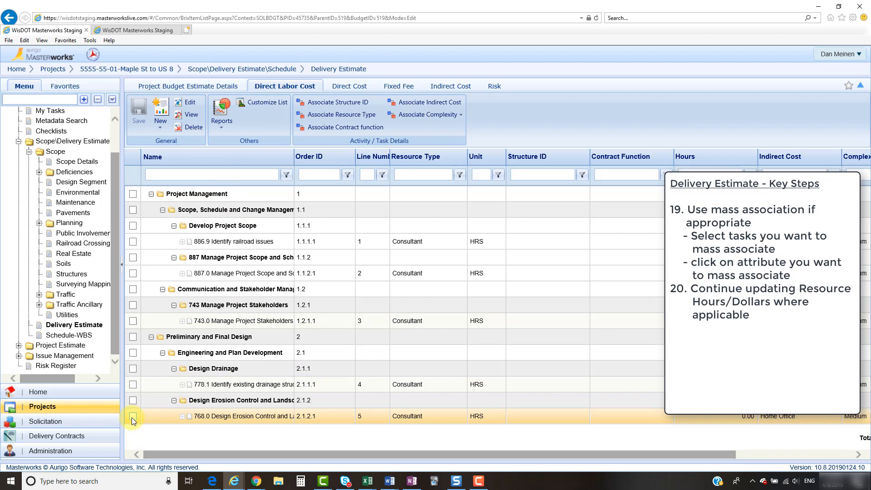
# Set the Environmental Engineer's quantity on erosion control task 768.0 to 30 hours, save it and return to the task list to check the totals.
pyautogui.click(133, 417)
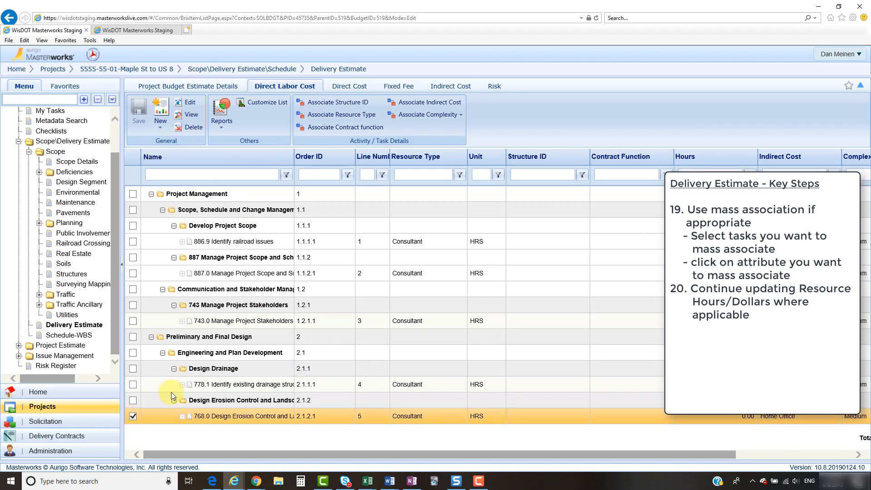
pyautogui.click(182, 105)
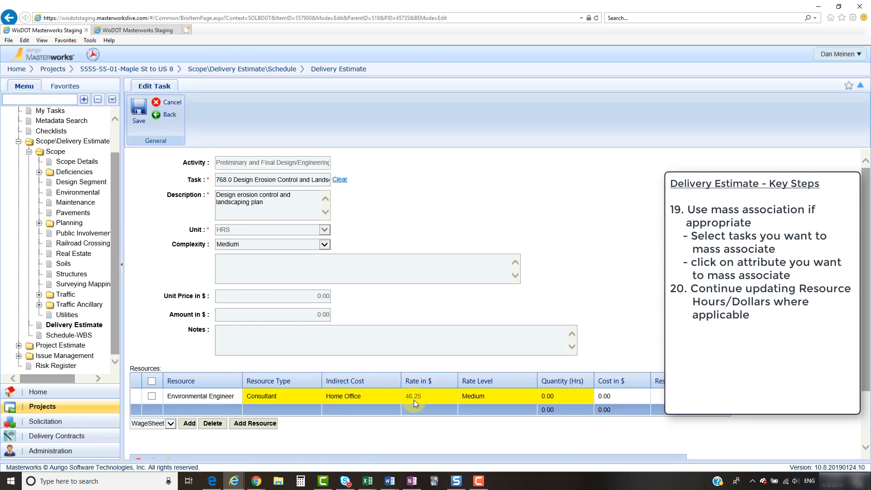
pyautogui.click(550, 399)
pyautogui.click(552, 397)
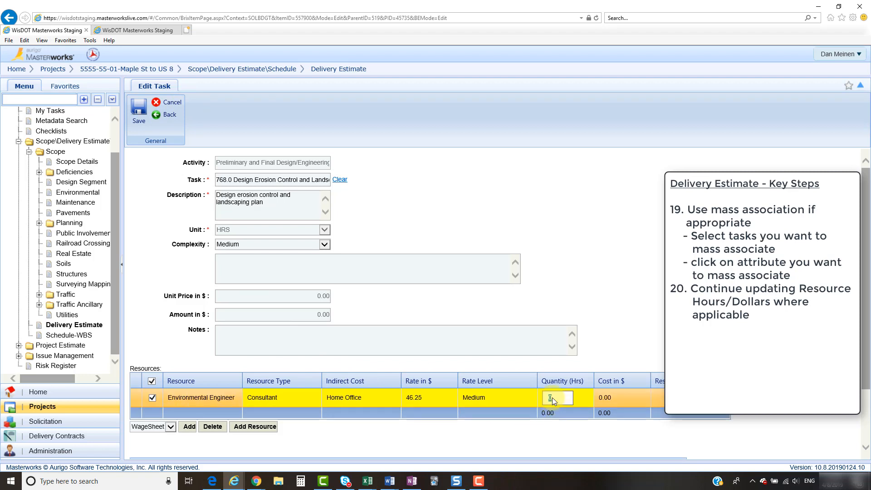
pyautogui.click(629, 335)
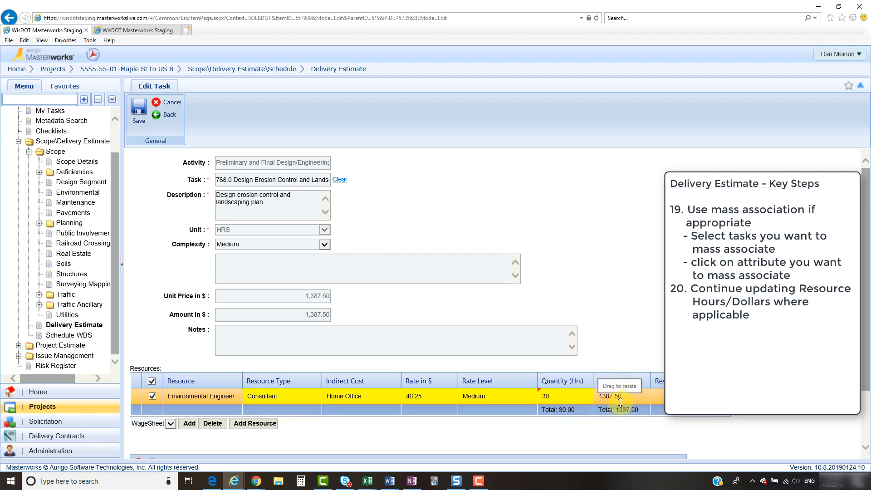
pyautogui.click(139, 111)
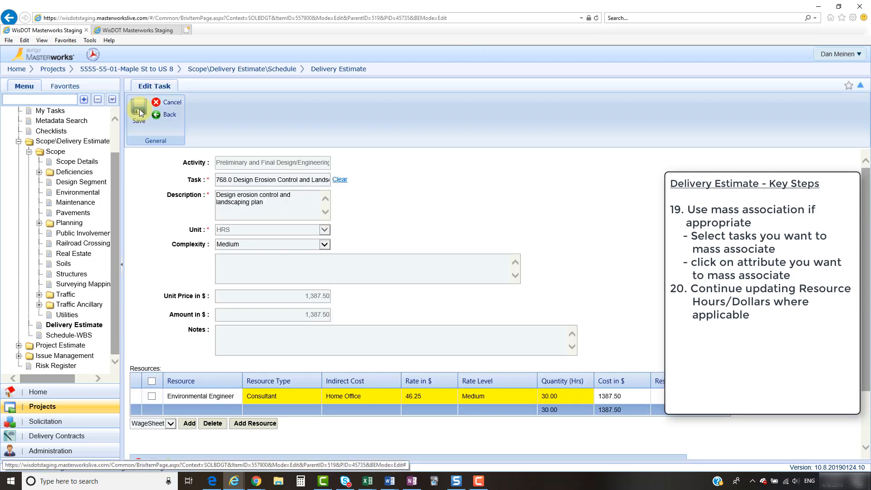
pyautogui.click(162, 116)
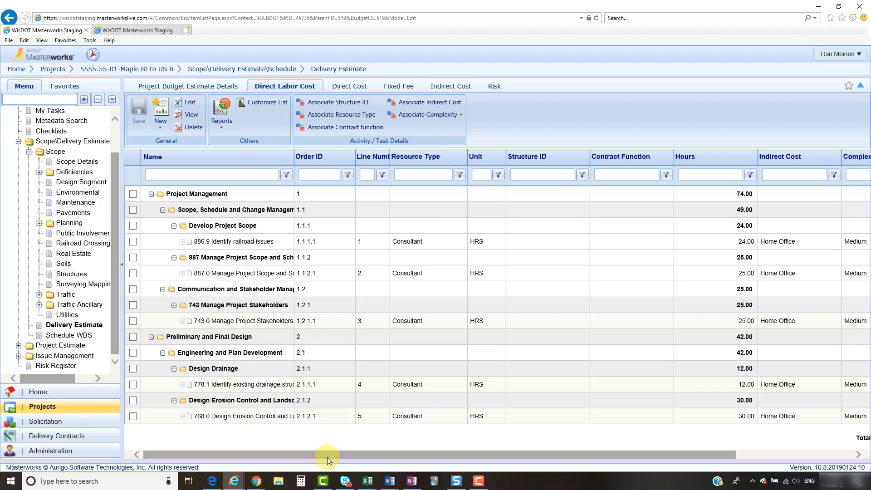
pyautogui.moveTo(327, 456); pyautogui.dragTo(462, 467)
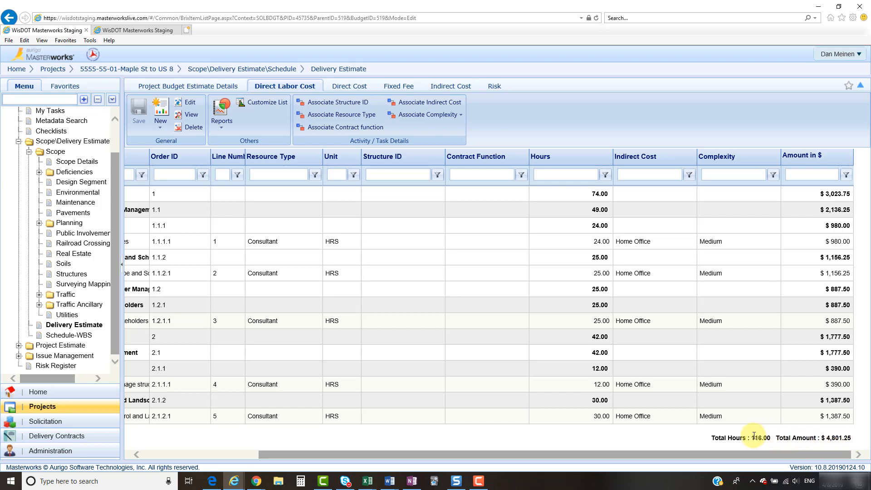
# Add Employee Vehicle Mileage as a direct cost, filtering the direct cost types for those containing "vehi".
pyautogui.click(341, 89)
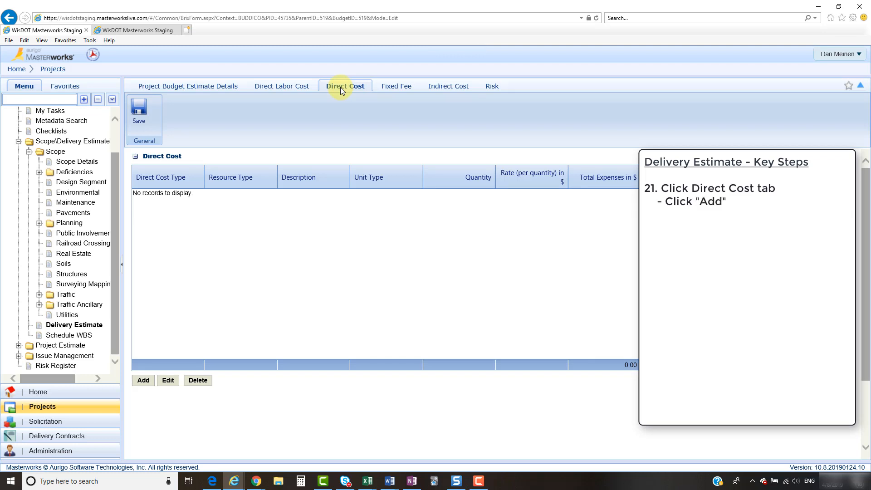
pyautogui.click(141, 385)
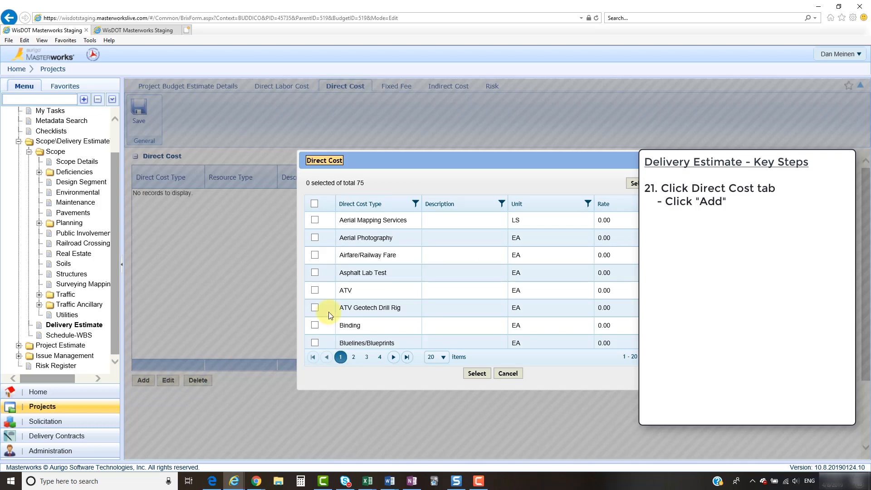
pyautogui.click(416, 204)
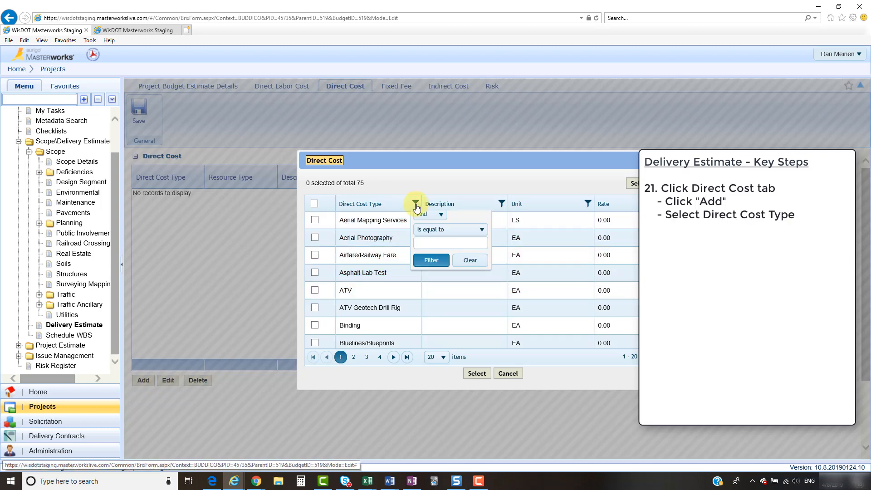
pyautogui.click(429, 229)
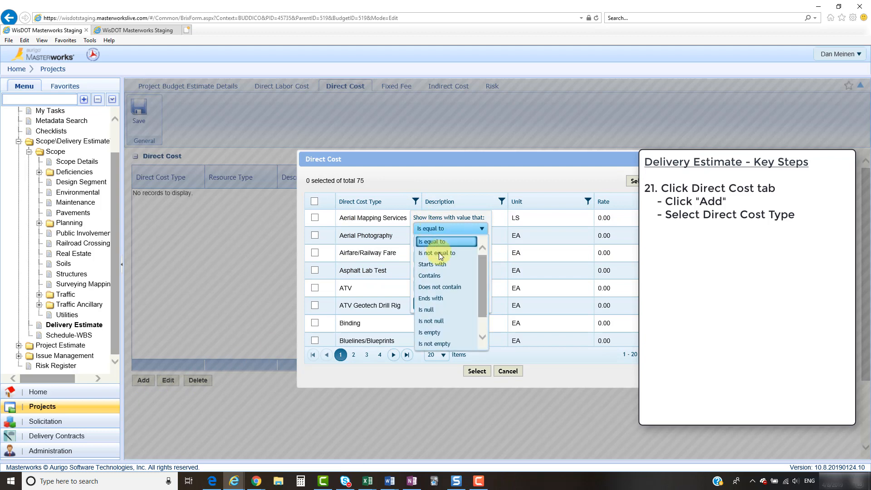
pyautogui.click(441, 275)
pyautogui.click(441, 243)
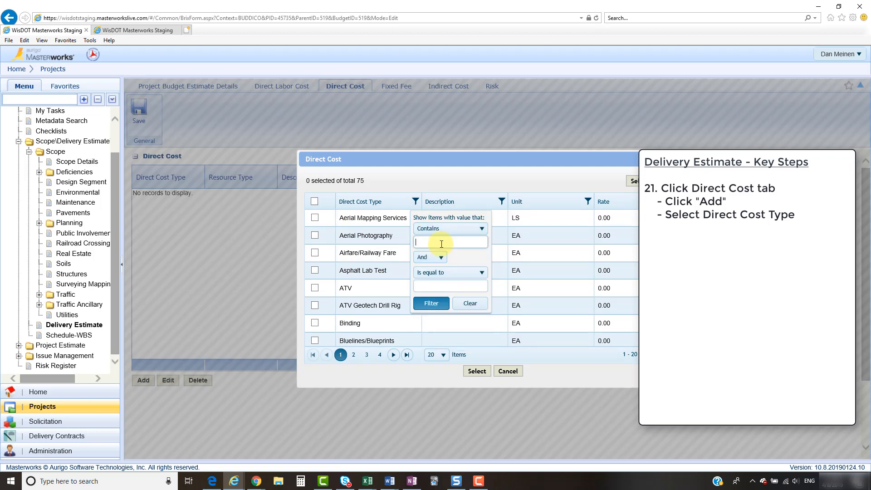
pyautogui.write('vehi')
pyautogui.click(431, 303)
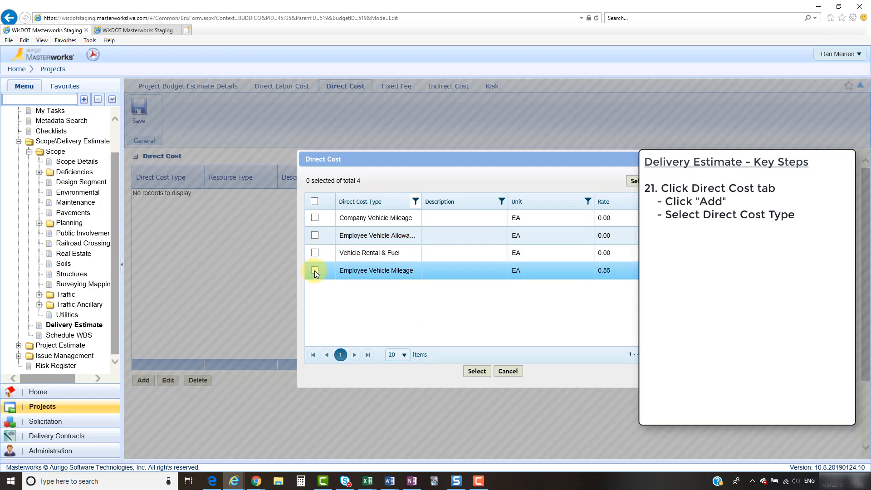
pyautogui.click(314, 270)
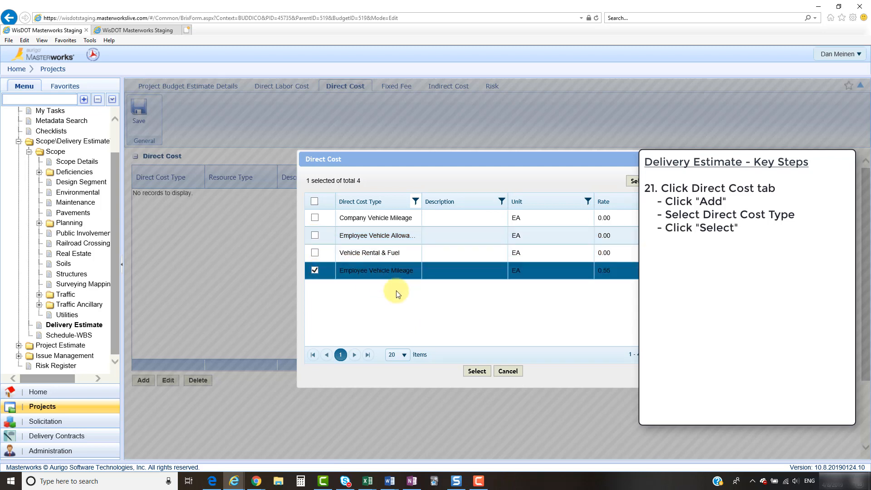
pyautogui.click(479, 372)
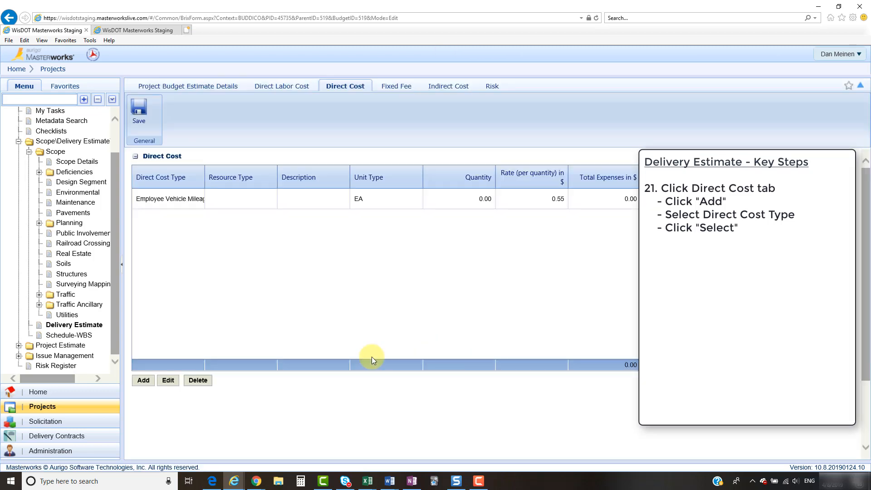
# Add Meals as a second direct cost, filtering the direct cost types for those containing "meal".
pyautogui.click(143, 380)
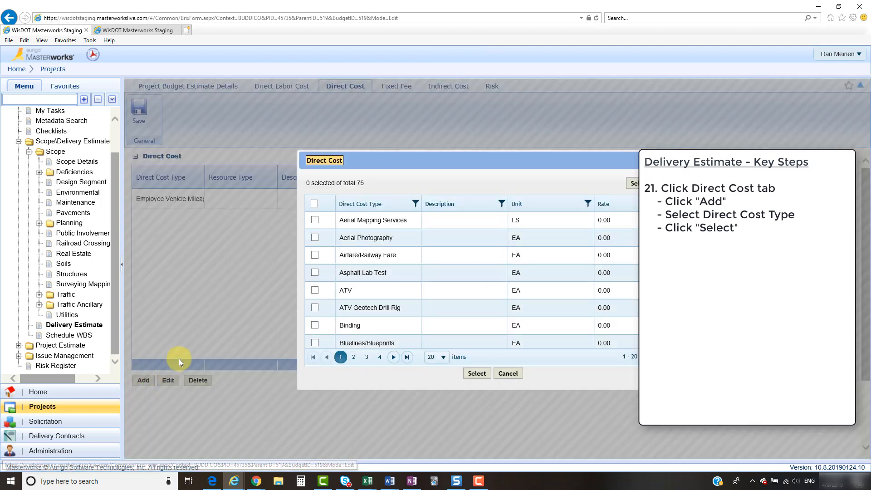
pyautogui.click(416, 204)
pyautogui.click(428, 228)
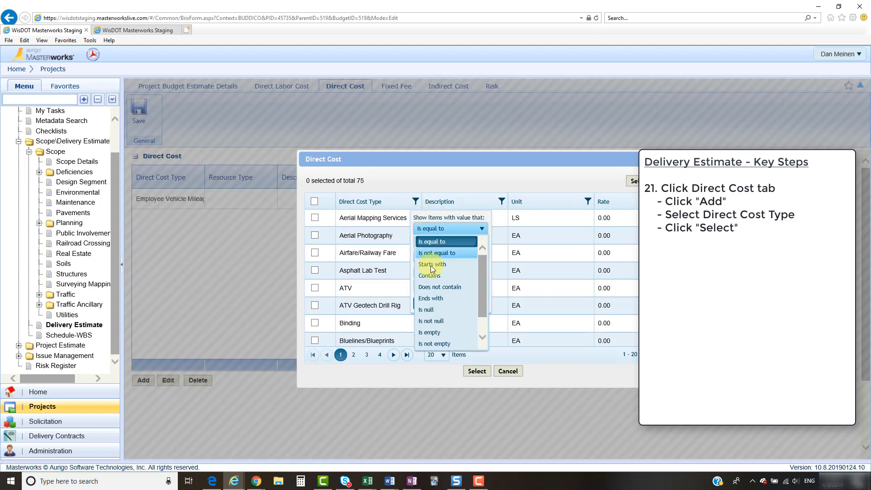
pyautogui.click(429, 275)
pyautogui.click(432, 242)
pyautogui.write('me')
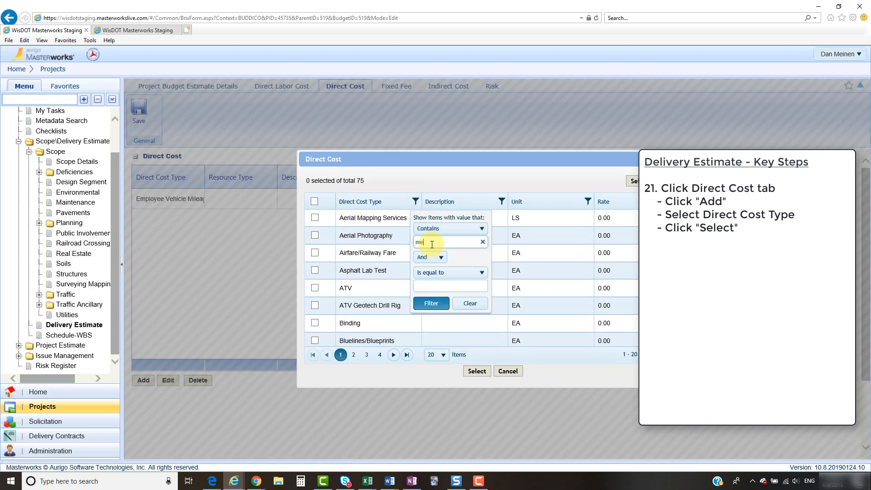
pyautogui.write('al')
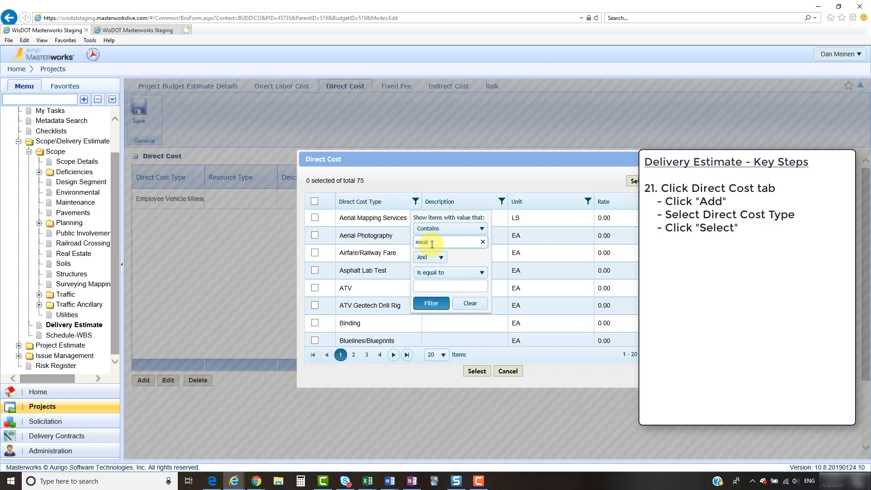
pyautogui.click(436, 303)
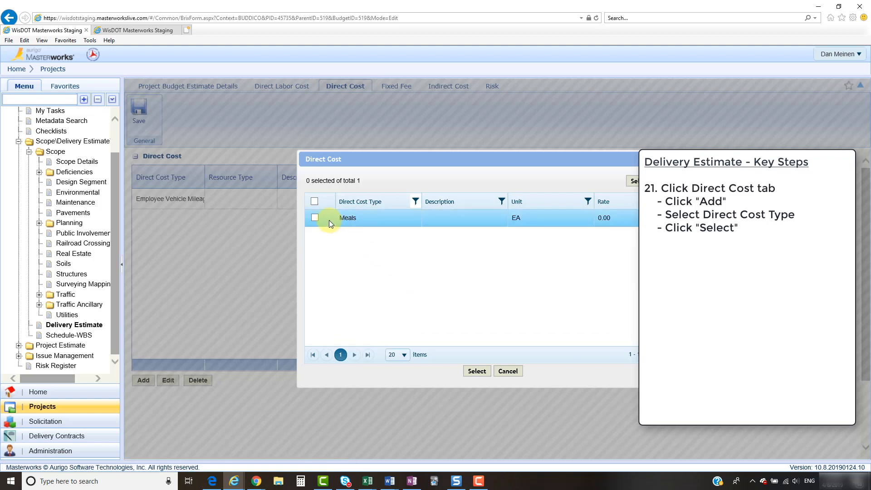
pyautogui.click(315, 217)
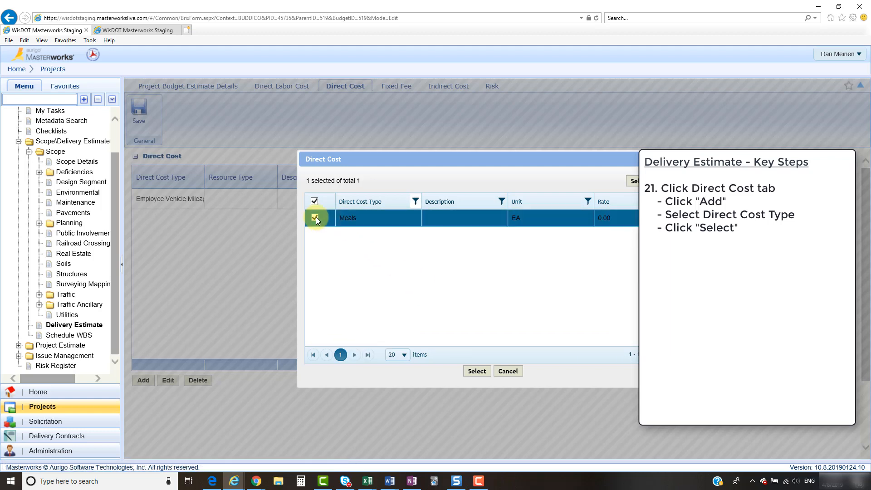
pyautogui.click(477, 371)
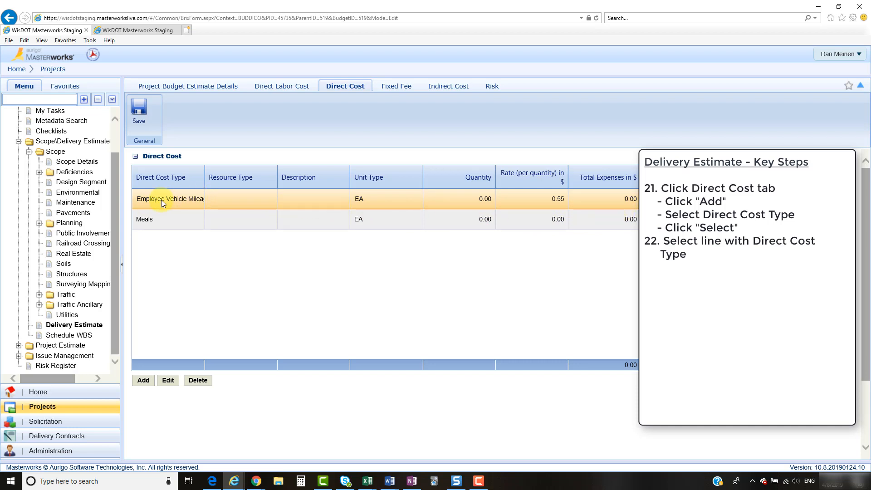
# Edit the Employee Vehicle Mileage direct cost to resource type Consultant, quantity 1000 and rate $0.58, and save the entry.
pyautogui.click(167, 382)
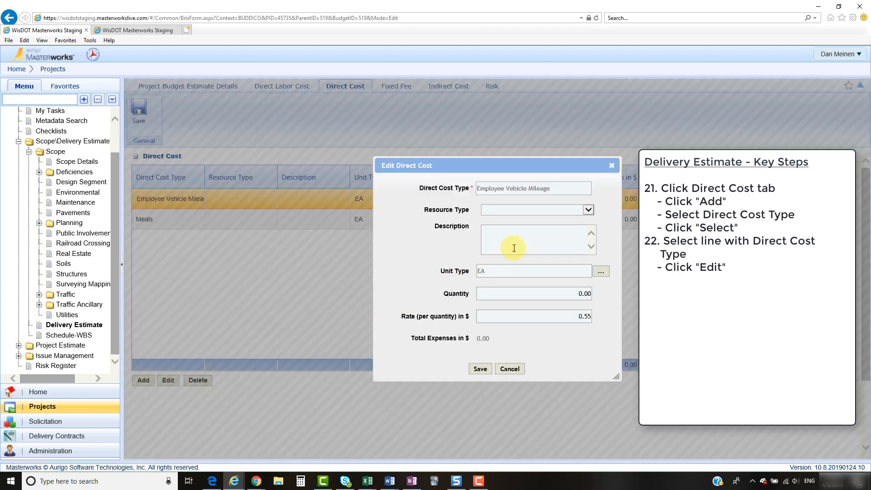
pyautogui.click(585, 210)
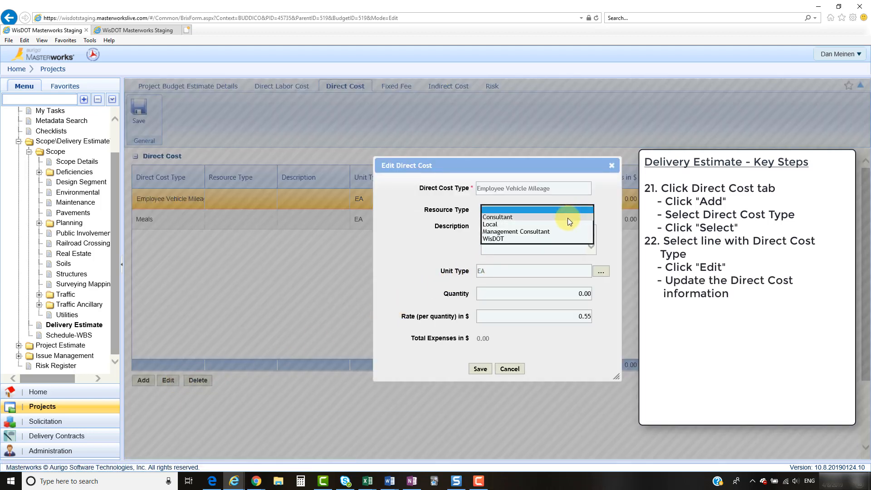
pyautogui.click(568, 217)
pyautogui.click(601, 229)
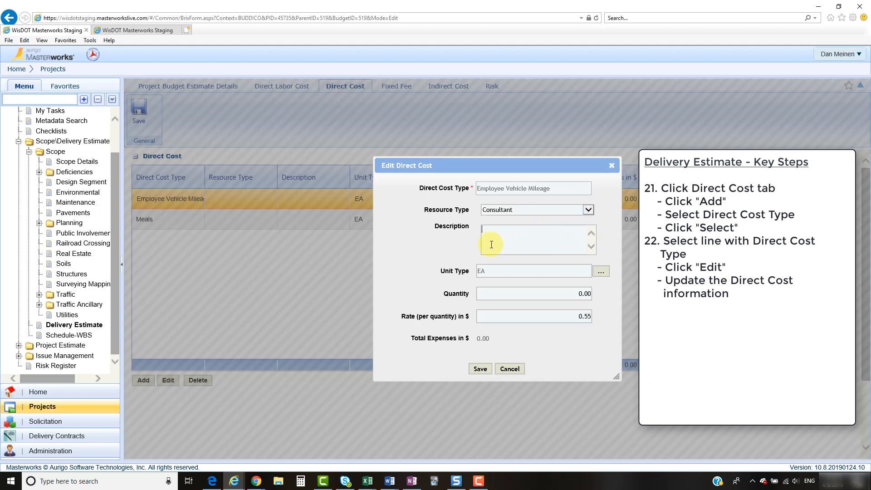
pyautogui.click(537, 295)
pyautogui.write('1000')
pyautogui.click(589, 316)
pyautogui.press('BackSpace')
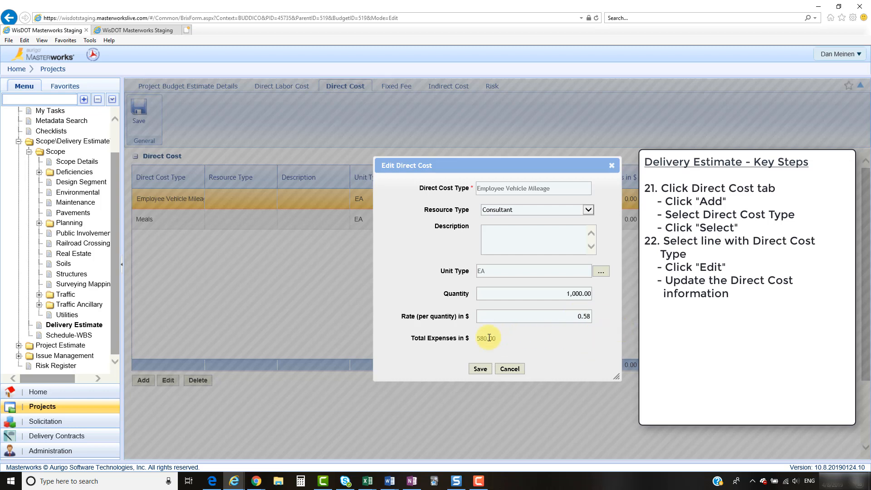
pyautogui.moveTo(477, 339); pyautogui.dragTo(496, 338)
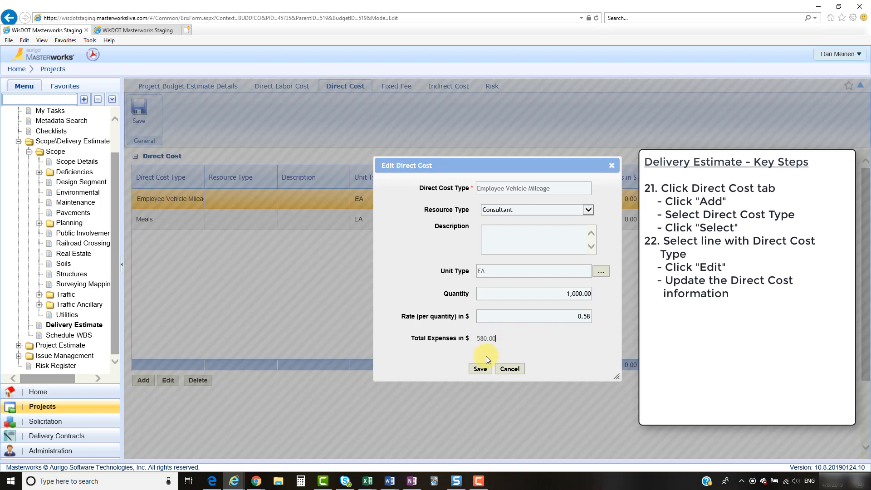
pyautogui.click(479, 369)
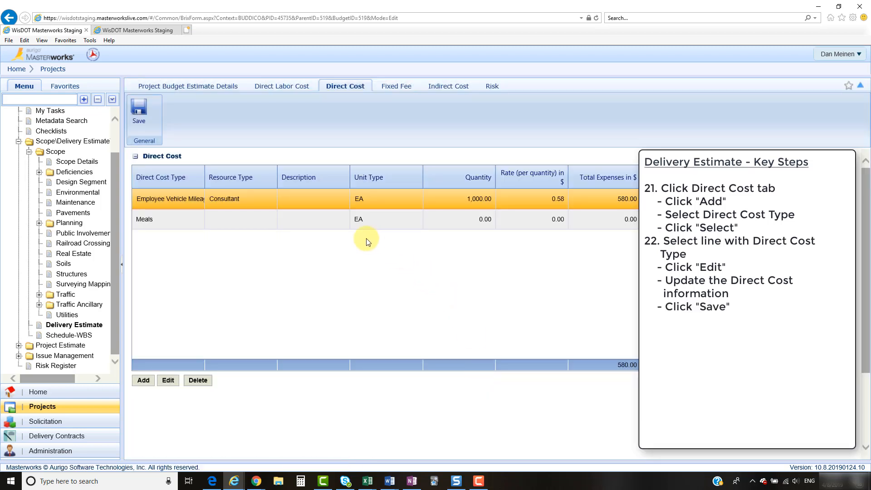
# Edit the Meals direct cost to resource type Consultant, quantity 10 and rate $10, and save the entry.
pyautogui.click(315, 224)
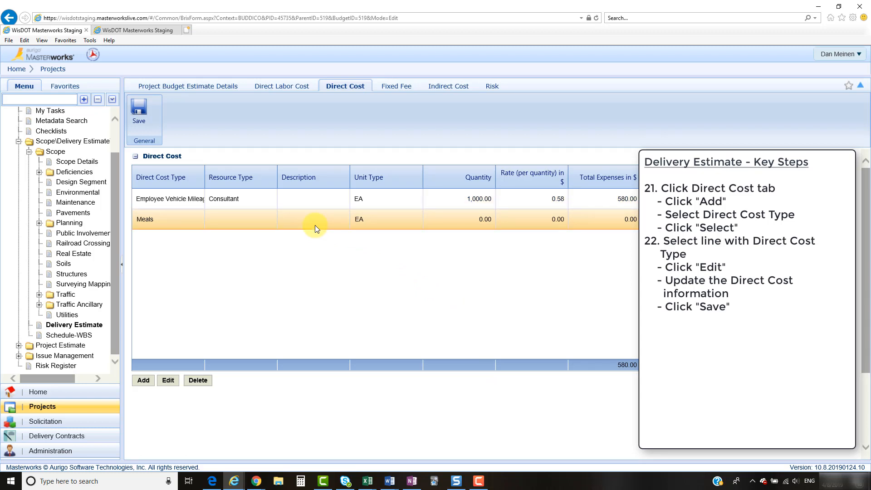
pyautogui.click(169, 380)
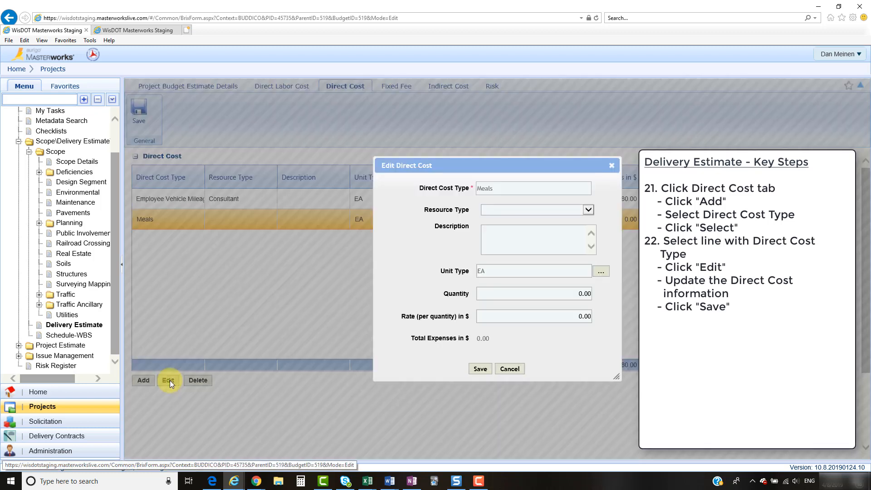
pyautogui.click(561, 208)
pyautogui.click(546, 216)
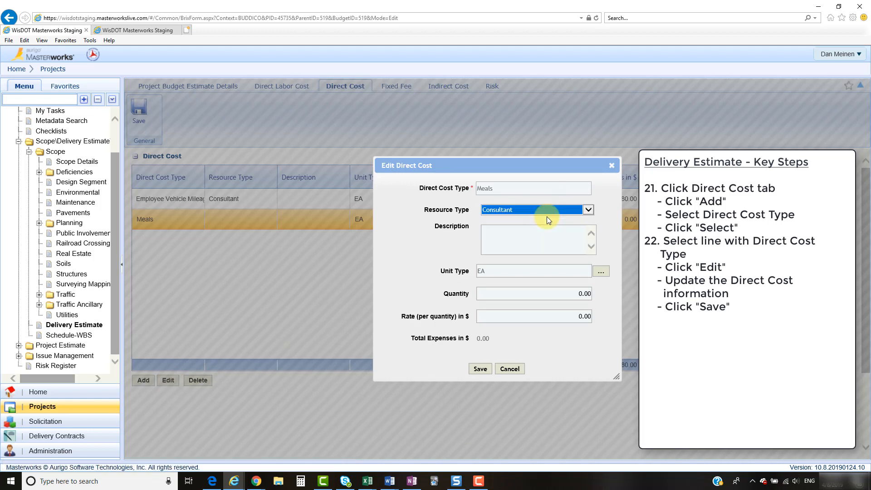
pyautogui.click(505, 239)
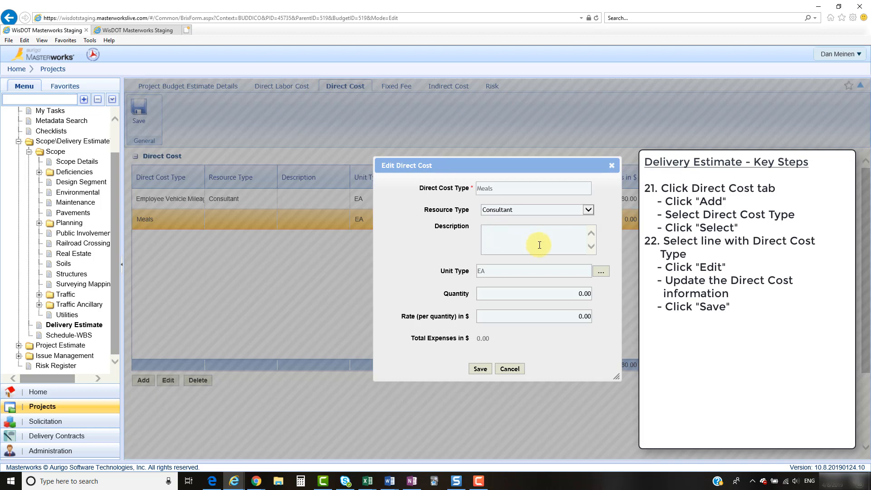
pyautogui.click(574, 294)
pyautogui.click(575, 317)
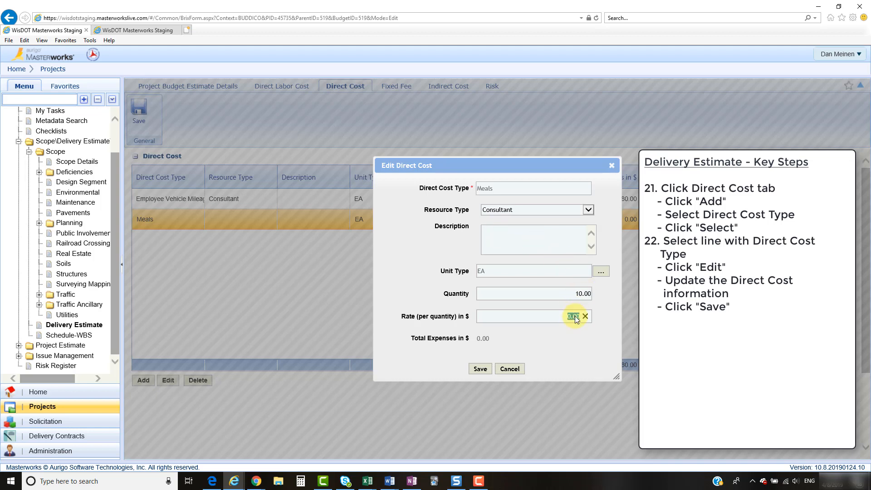
pyautogui.write('10')
pyautogui.click(549, 337)
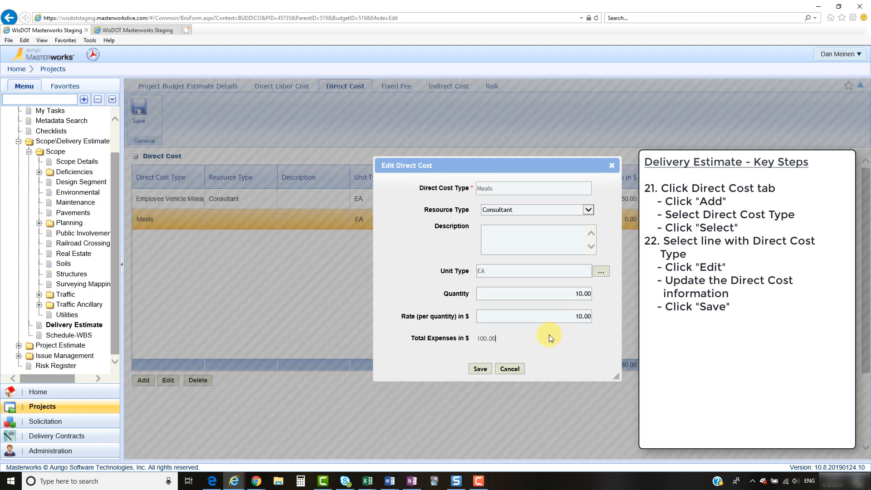
pyautogui.doubleClick(493, 339)
pyautogui.click(481, 367)
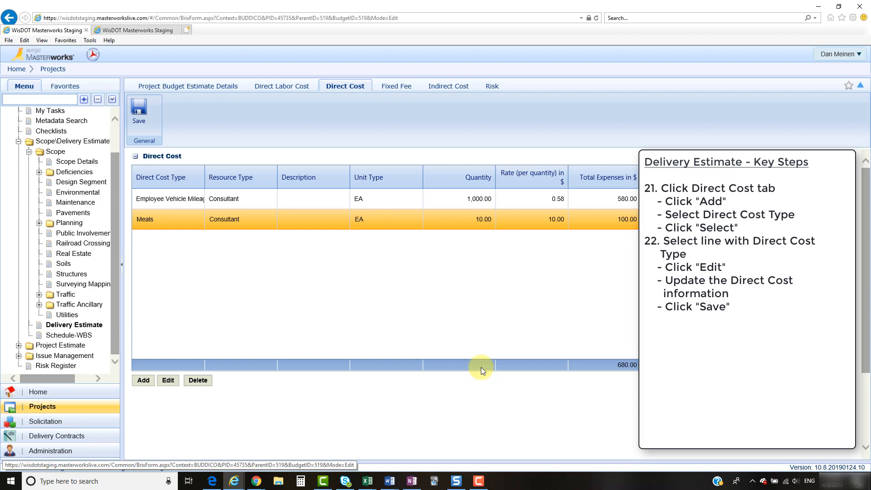
# Save the direct costs and review the estimate's fixed fee, indirect cost and cost summary.
pyautogui.click(138, 114)
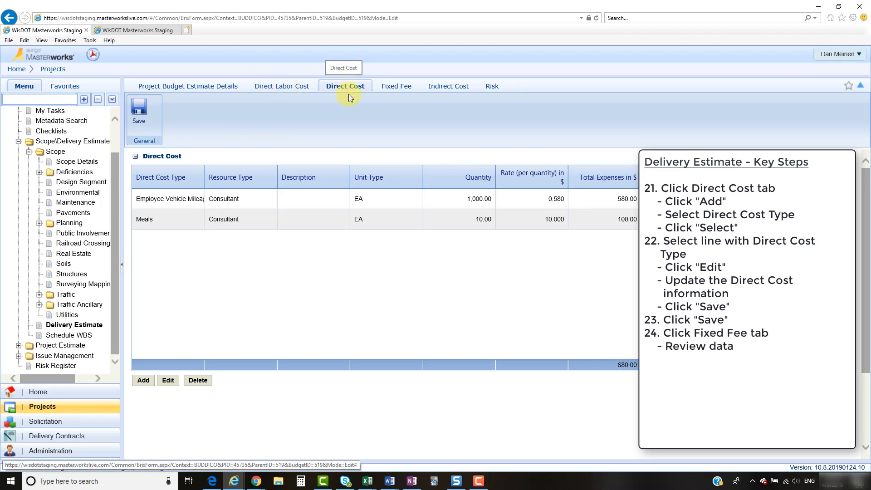
pyautogui.click(396, 89)
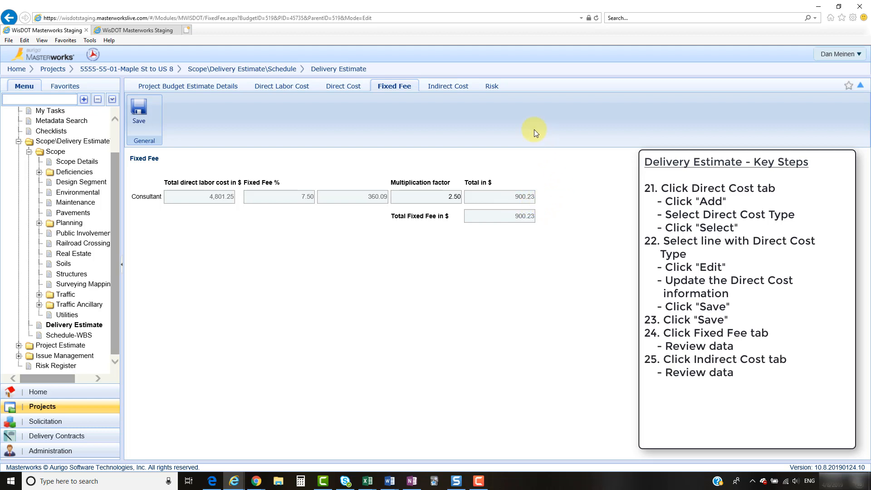
pyautogui.click(447, 87)
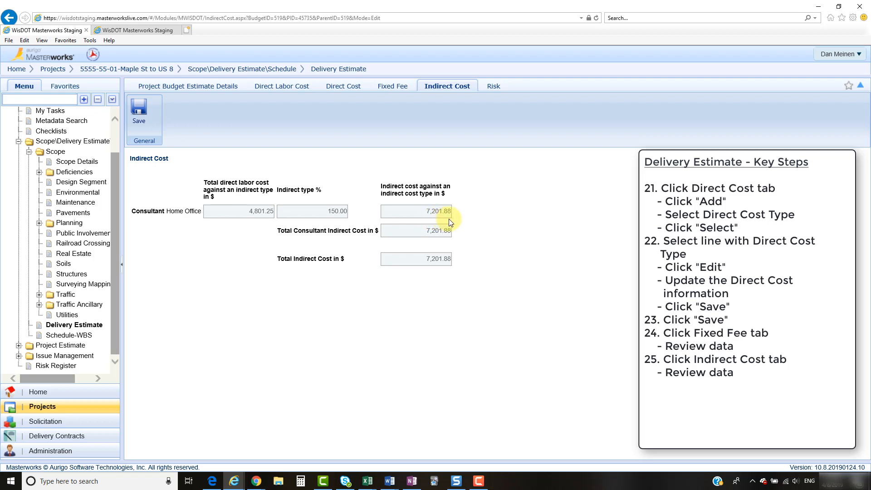
pyautogui.click(185, 88)
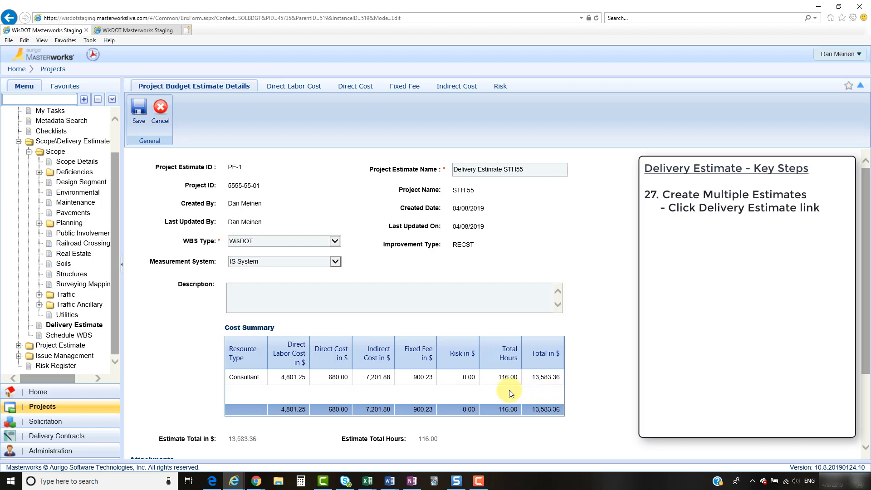
# Create a copy of estimate PE-1 in the project's list of delivery estimates.
pyautogui.click(67, 327)
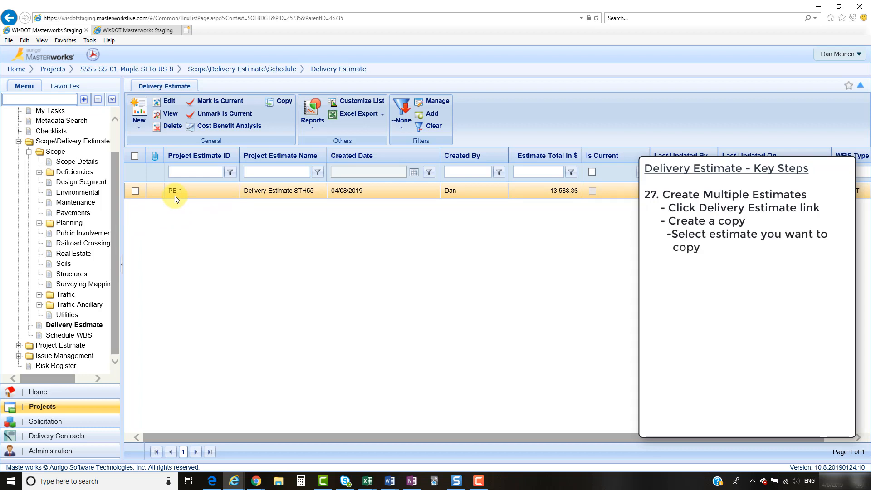
pyautogui.click(134, 192)
pyautogui.click(282, 101)
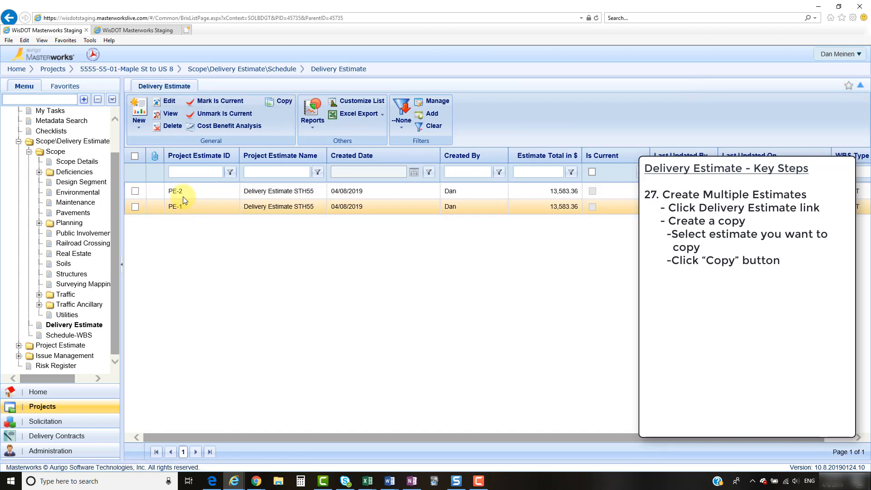
pyautogui.click(183, 196)
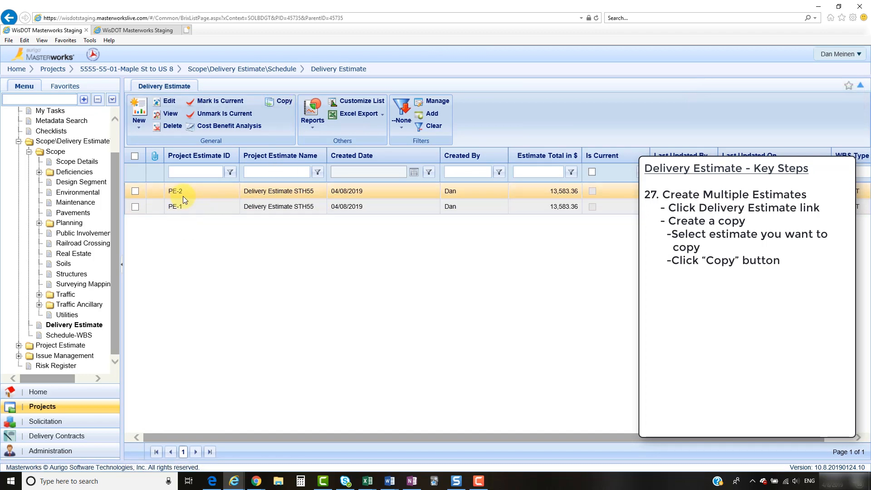
pyautogui.click(136, 192)
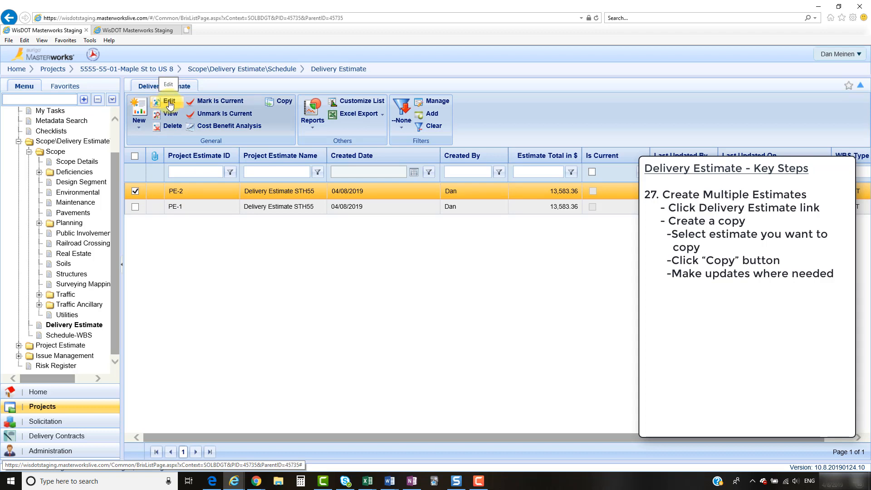
pyautogui.click(135, 191)
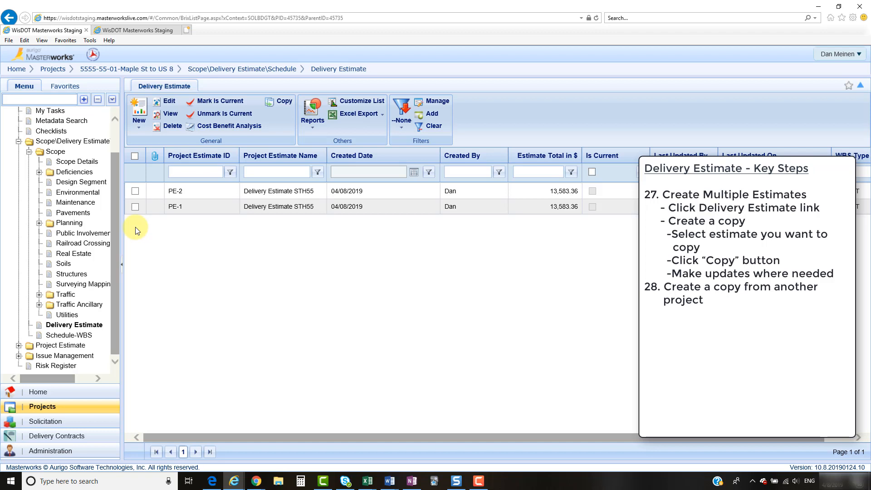
# Create a new estimate by copying PE-1 from project 5555-66-77, Phase 1 Release.
pyautogui.click(140, 119)
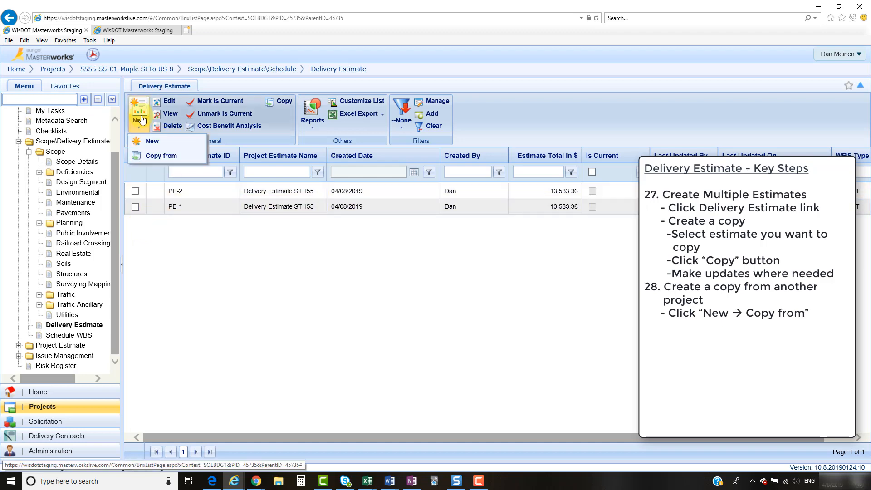
pyautogui.click(177, 156)
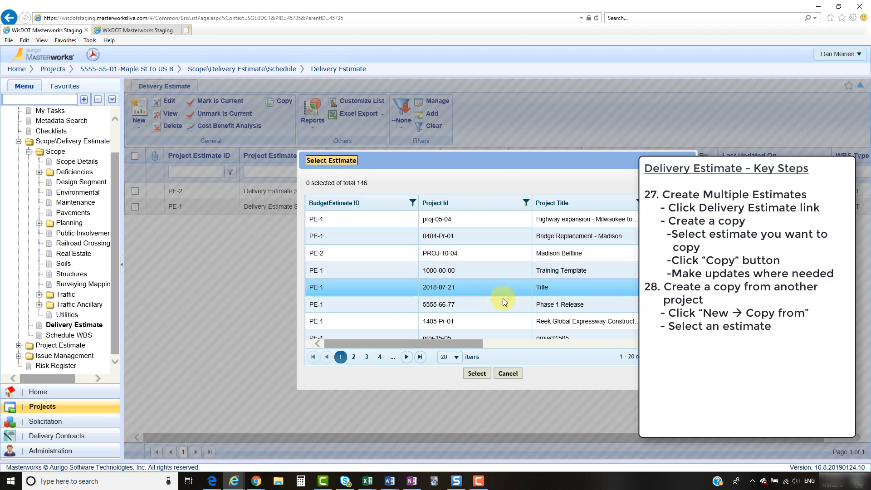
pyautogui.click(321, 303)
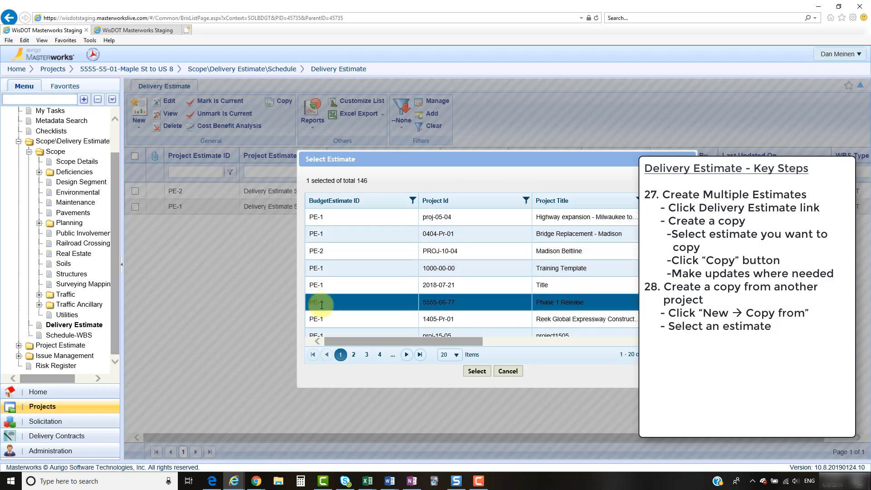
pyautogui.click(480, 373)
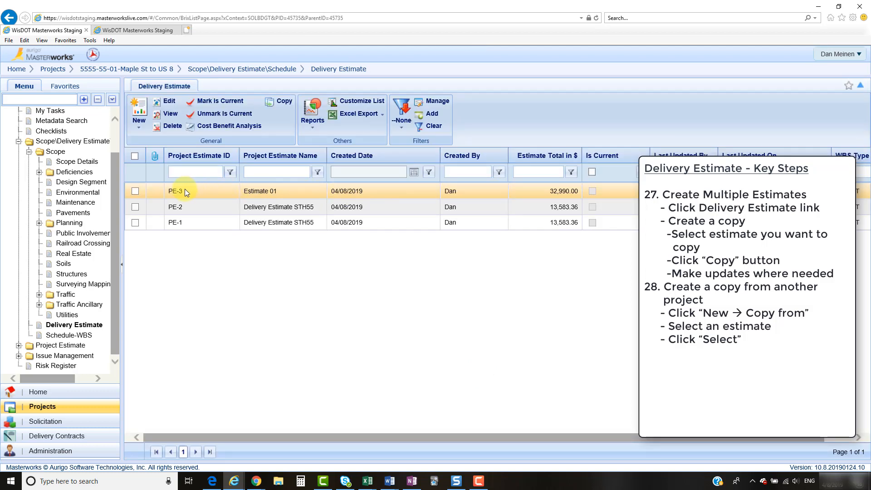
# Rename estimate PE-3 as "Estimate v3 - working" and save it.
pyautogui.click(135, 192)
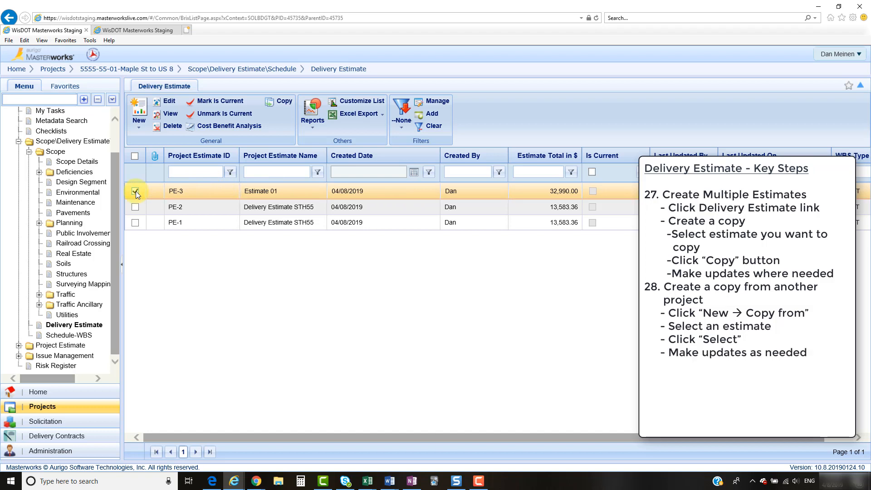
pyautogui.click(168, 102)
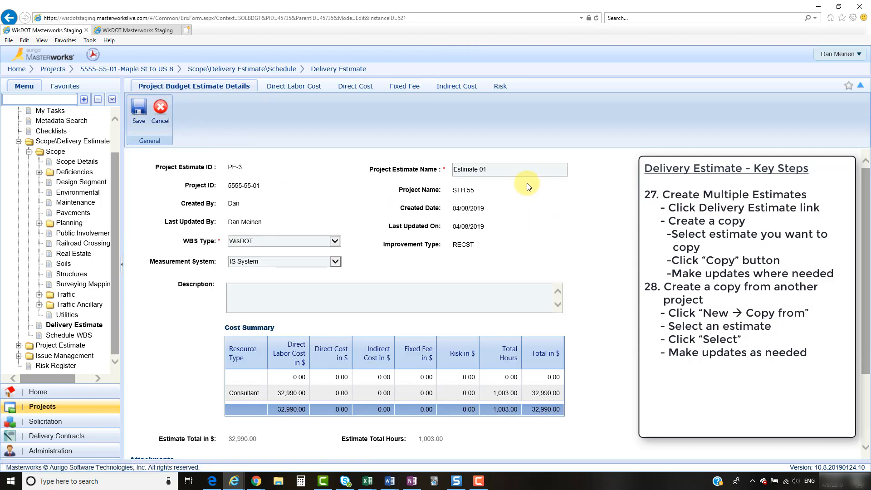
pyautogui.click(502, 171)
pyautogui.press('BackSpace')
pyautogui.press('BackSpace')
pyautogui.write('v3 - ')
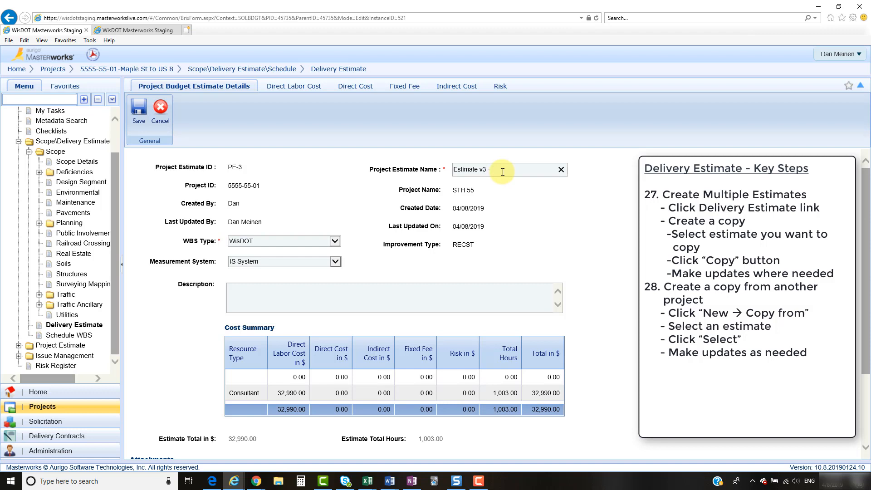
pyautogui.write('working')
pyautogui.click(138, 109)
# Reopen estimate PE-3 for editing and review its direct labor cost tasks, including 886.2 Define purpose and need.
pyautogui.click(132, 192)
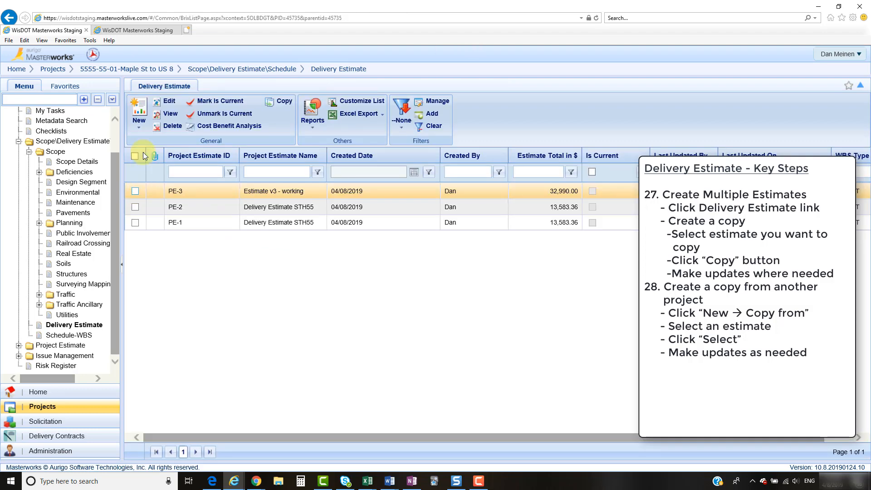
pyautogui.click(136, 192)
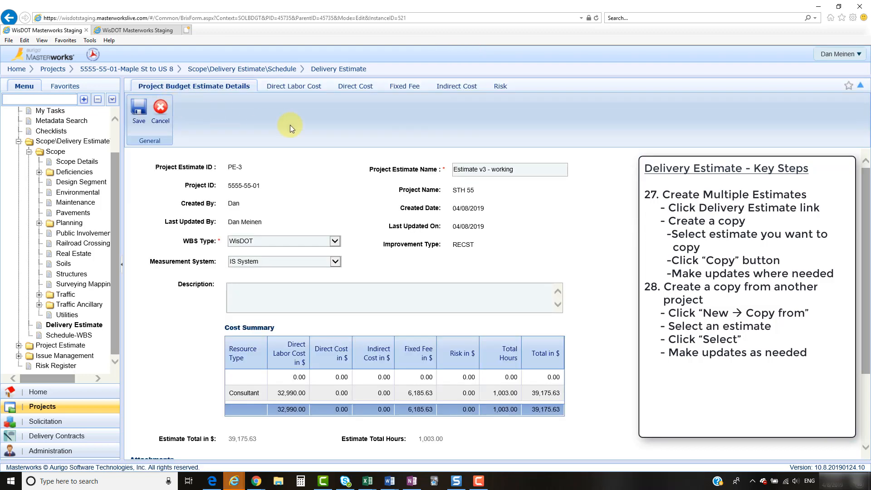
pyautogui.click(309, 86)
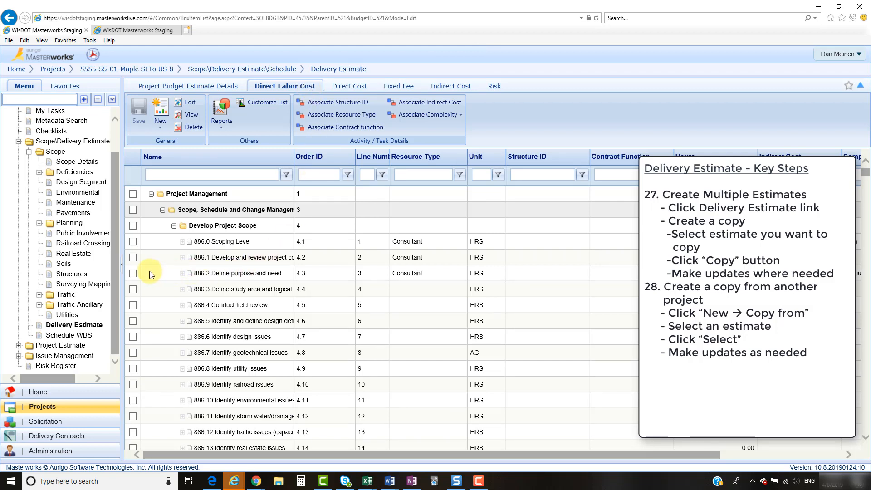
pyautogui.click(222, 273)
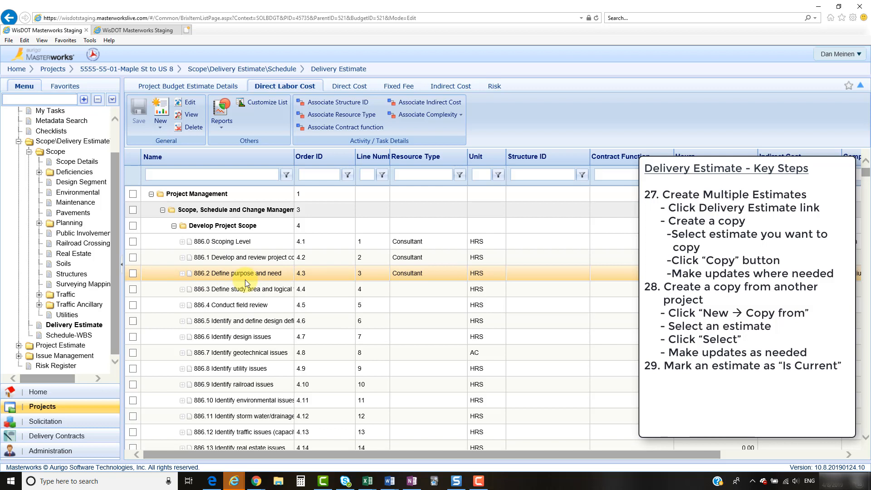
# Return to the list of delivery estimates and mark PE-3 as the current estimate.
pyautogui.click(77, 329)
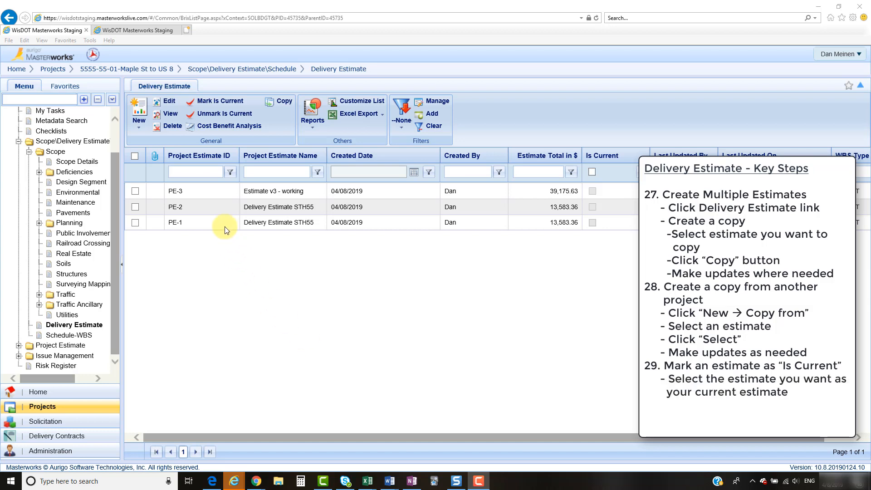
pyautogui.click(203, 192)
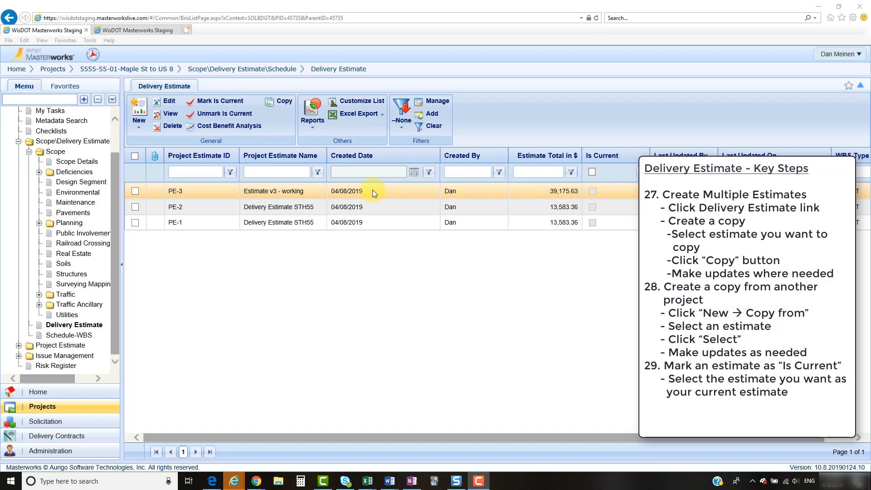
pyautogui.click(135, 190)
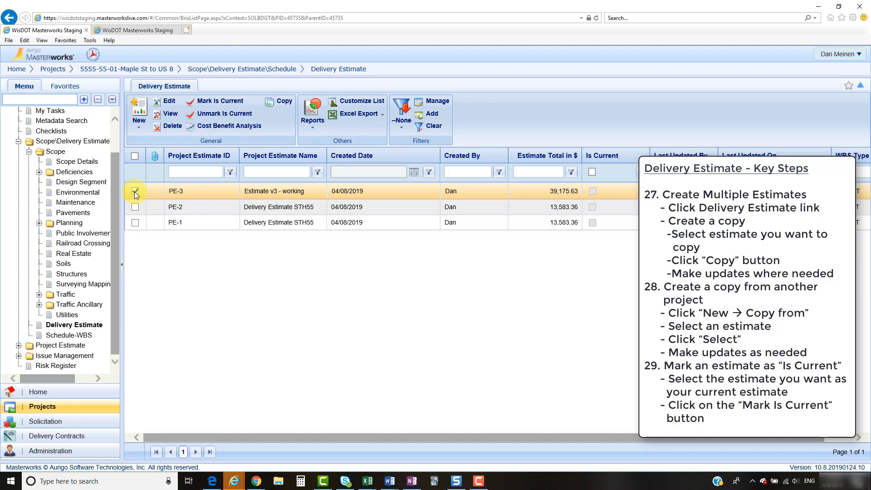
pyautogui.click(227, 102)
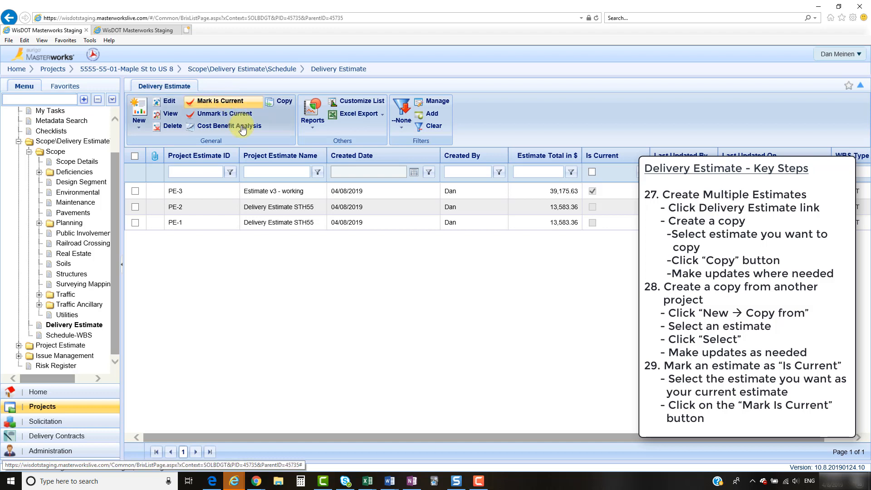
# Mark estimate PE-2 as the current estimate.
pyautogui.click(134, 207)
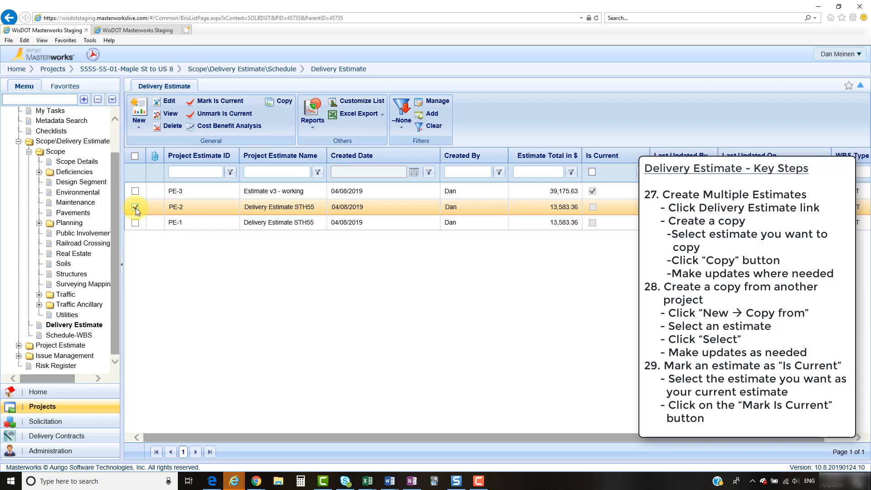
pyautogui.click(236, 103)
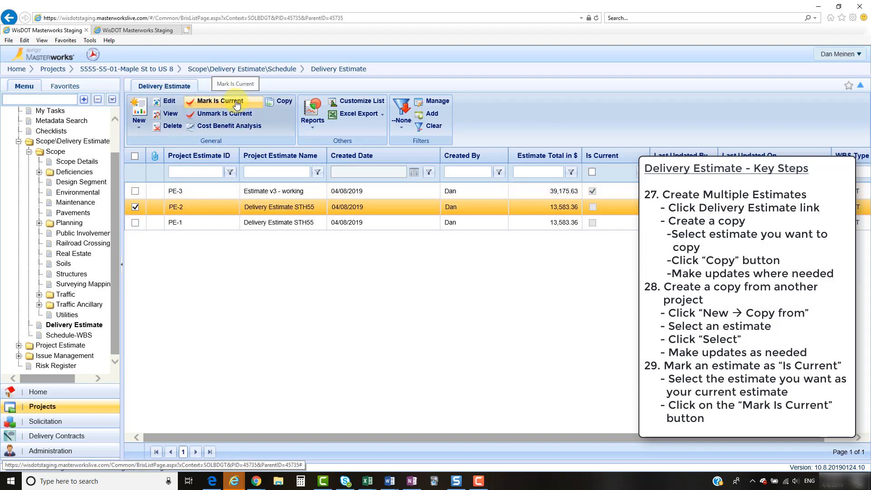